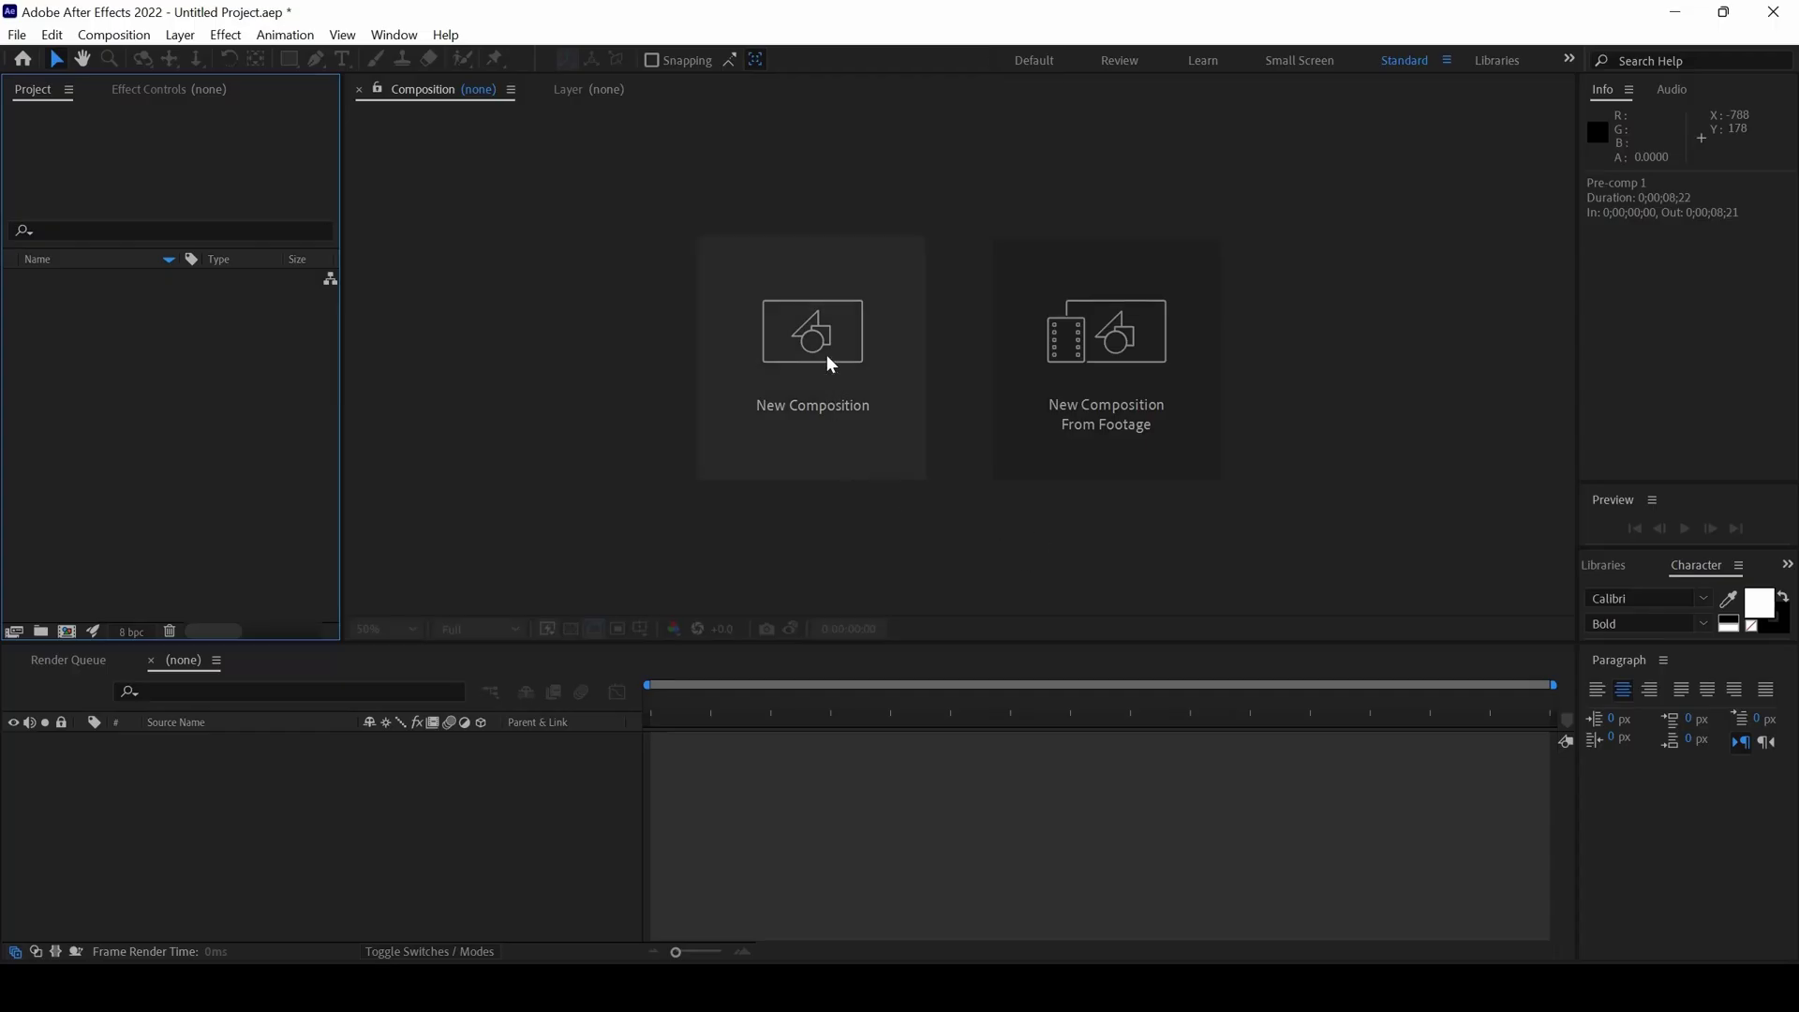
# Step: Create a 1920×1080, 29.97 fps composition named Cube, keeping Classic 3D as the renderer
pyautogui.click(826, 354)
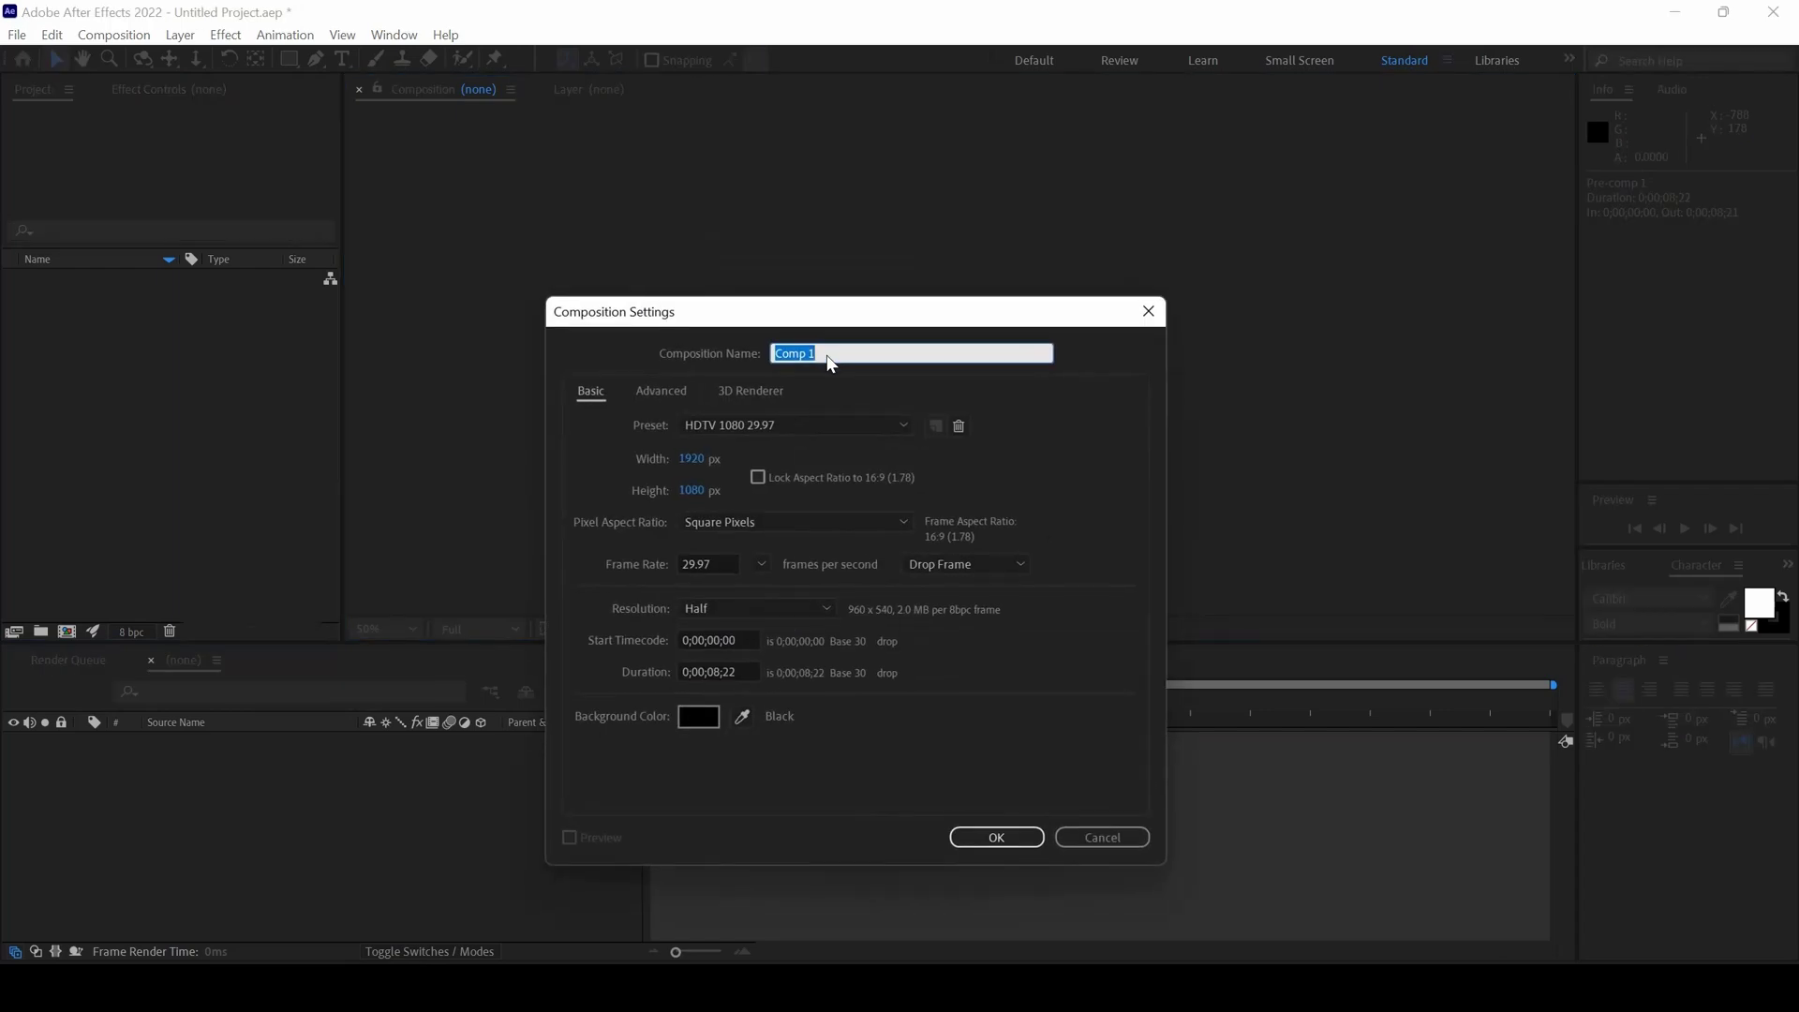
pyautogui.write('Cube')
pyautogui.click(749, 393)
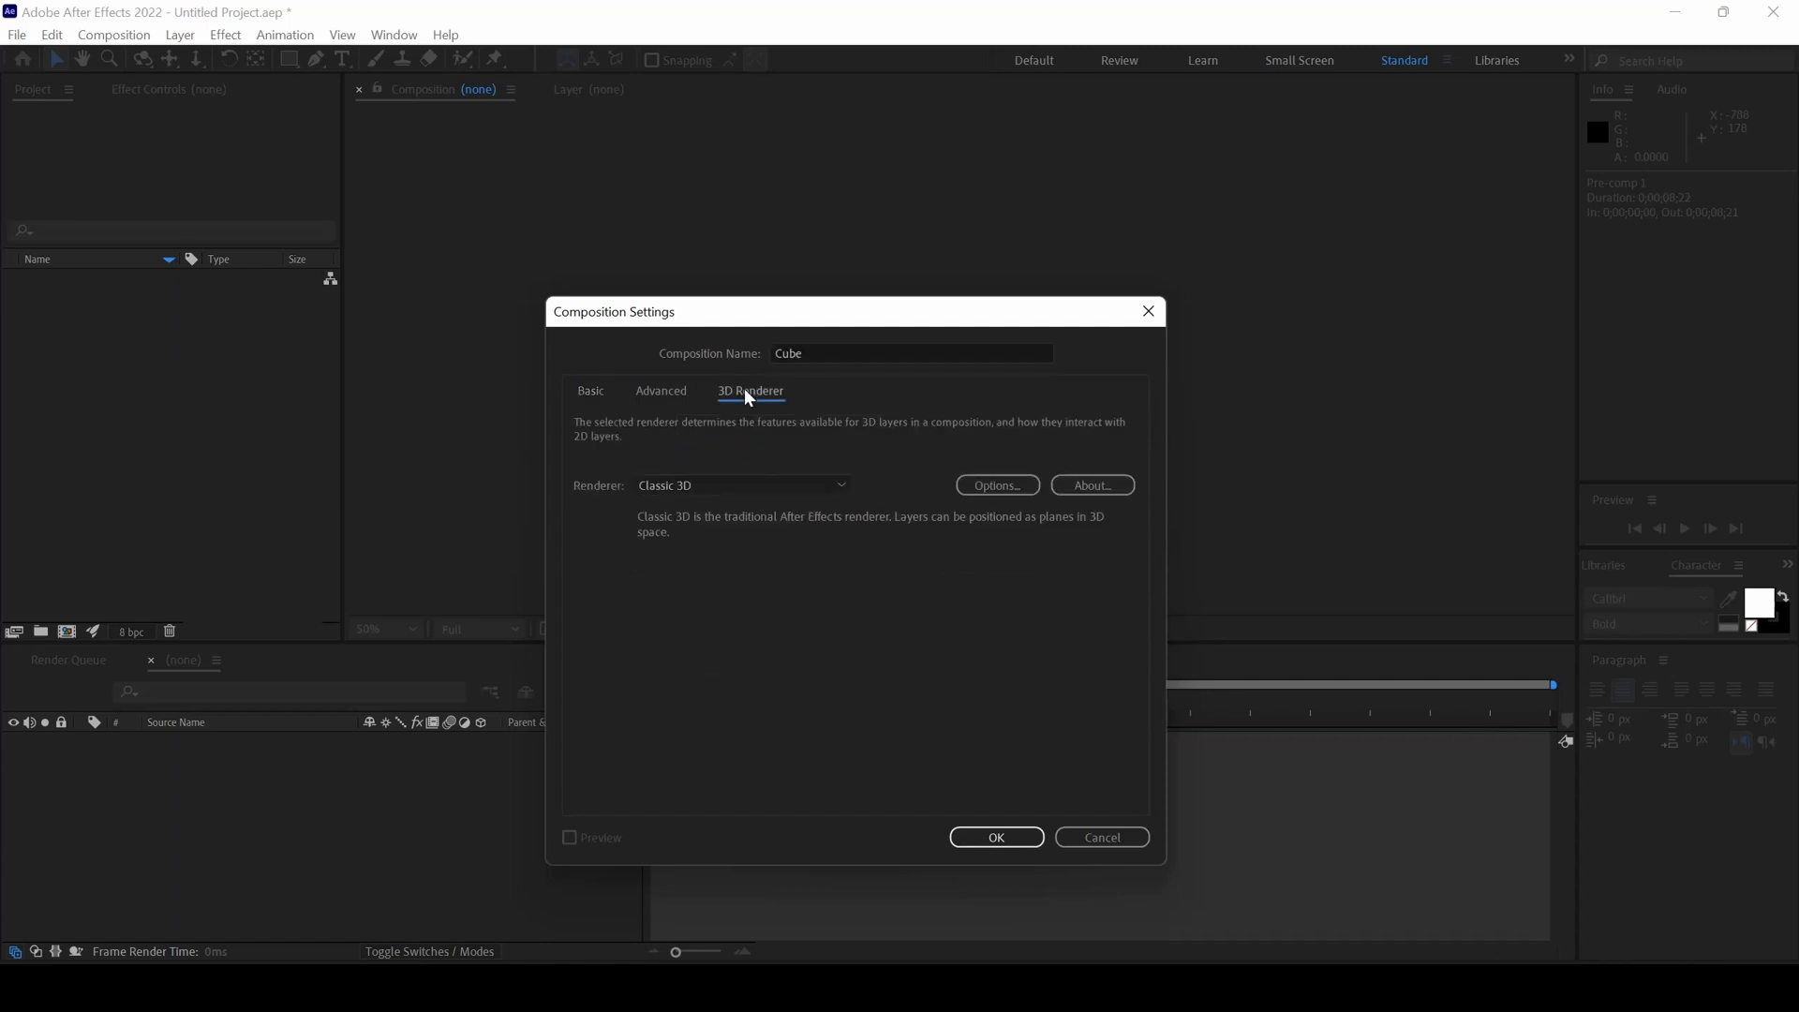
pyautogui.click(702, 485)
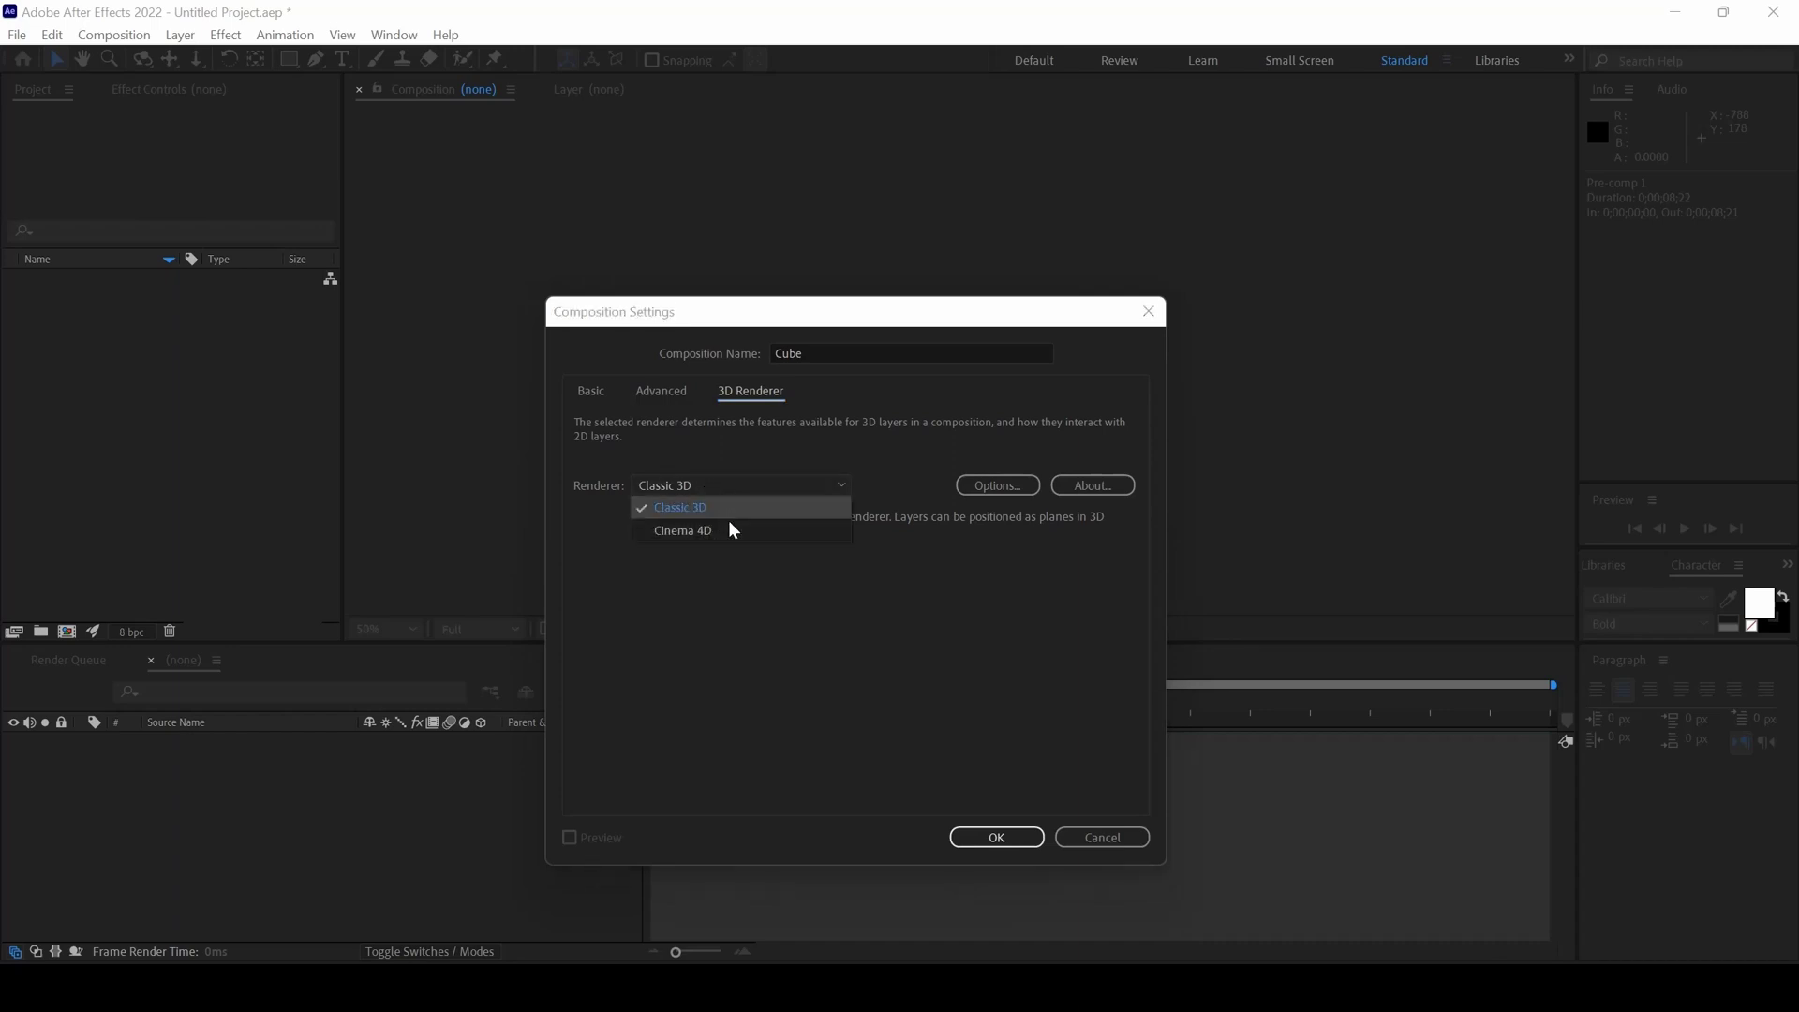
pyautogui.click(722, 509)
pyautogui.click(998, 837)
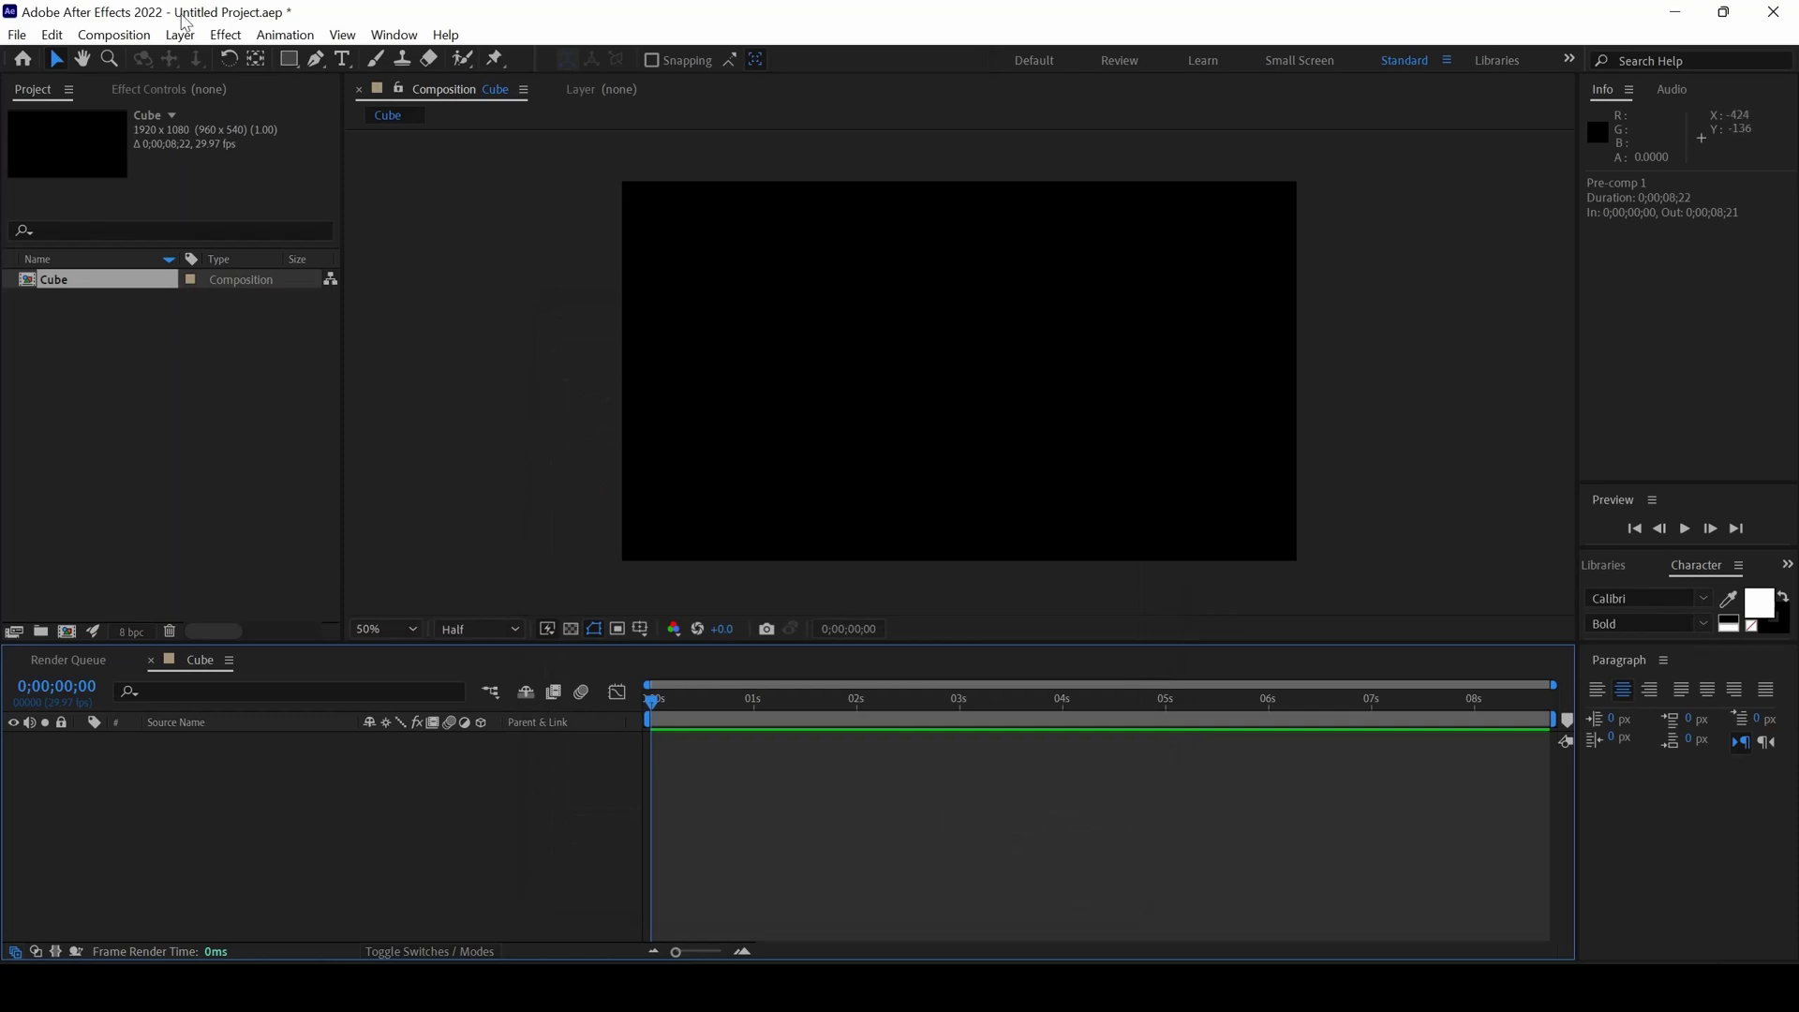
# Step: Add a centered 500×500 px solid, Pale Gray-Magenta Solid 1, to the Cube composition
pyautogui.click(181, 36)
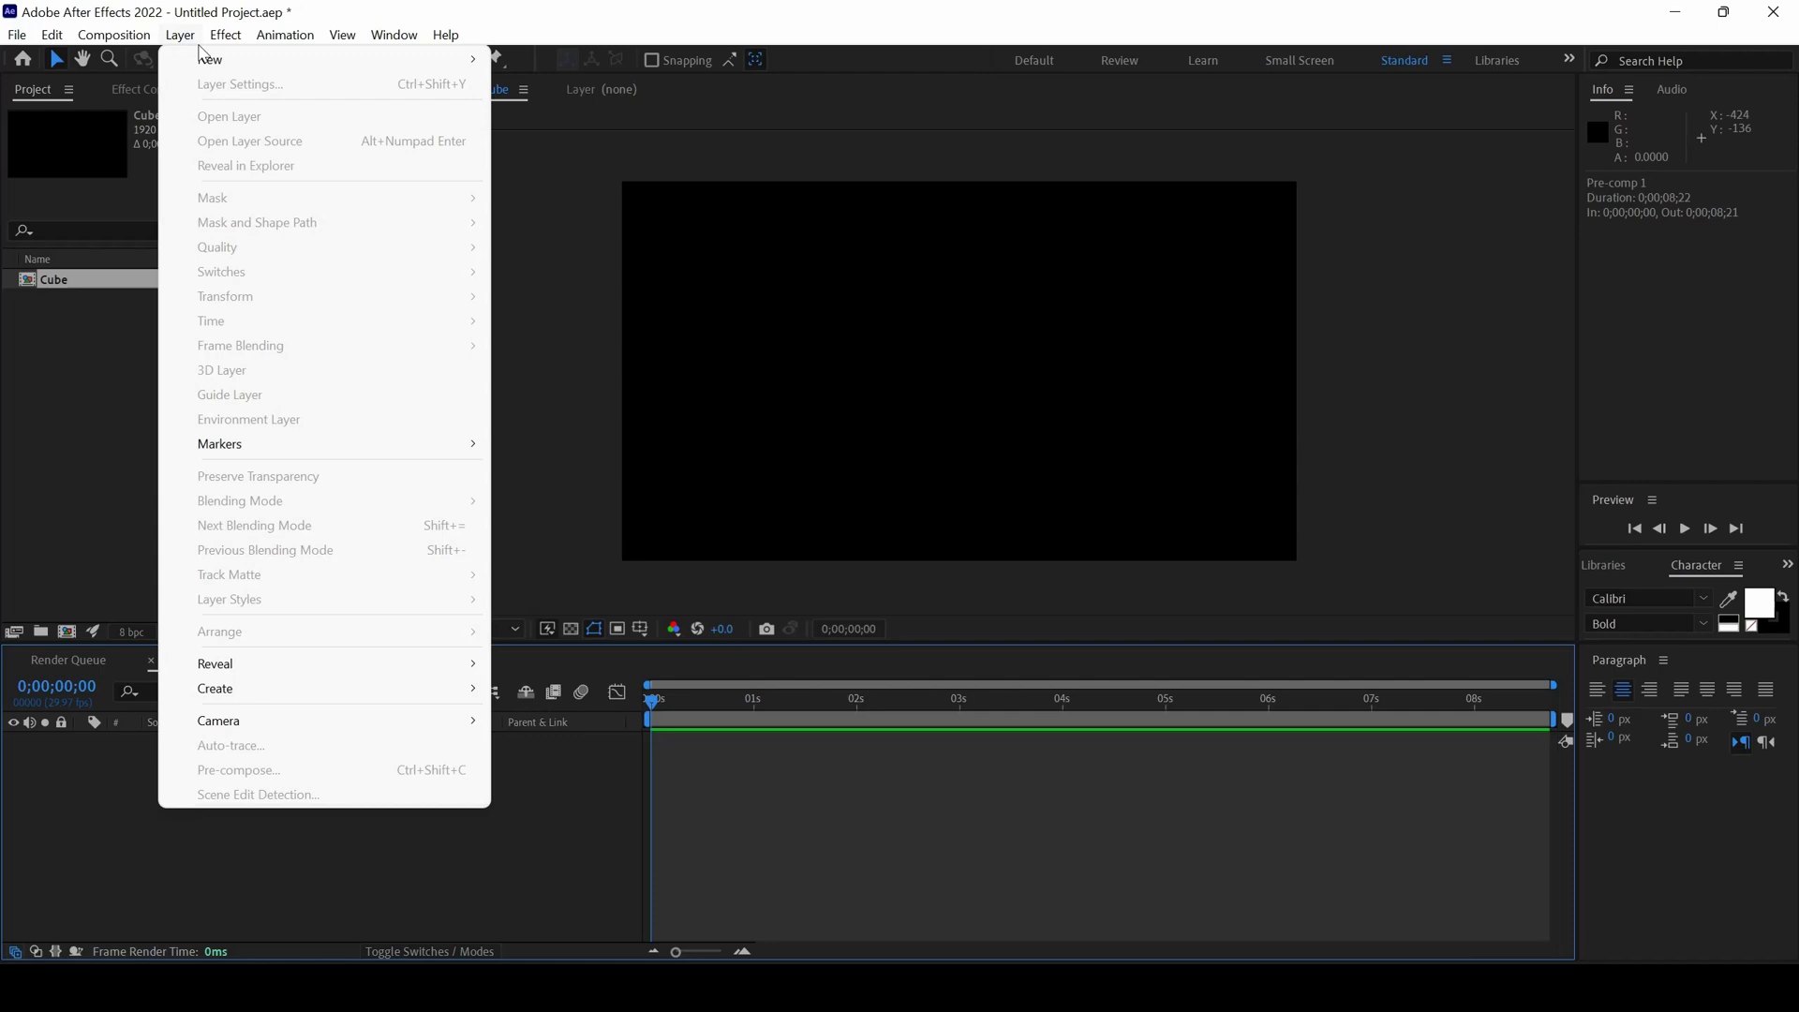
pyautogui.moveTo(216, 62)
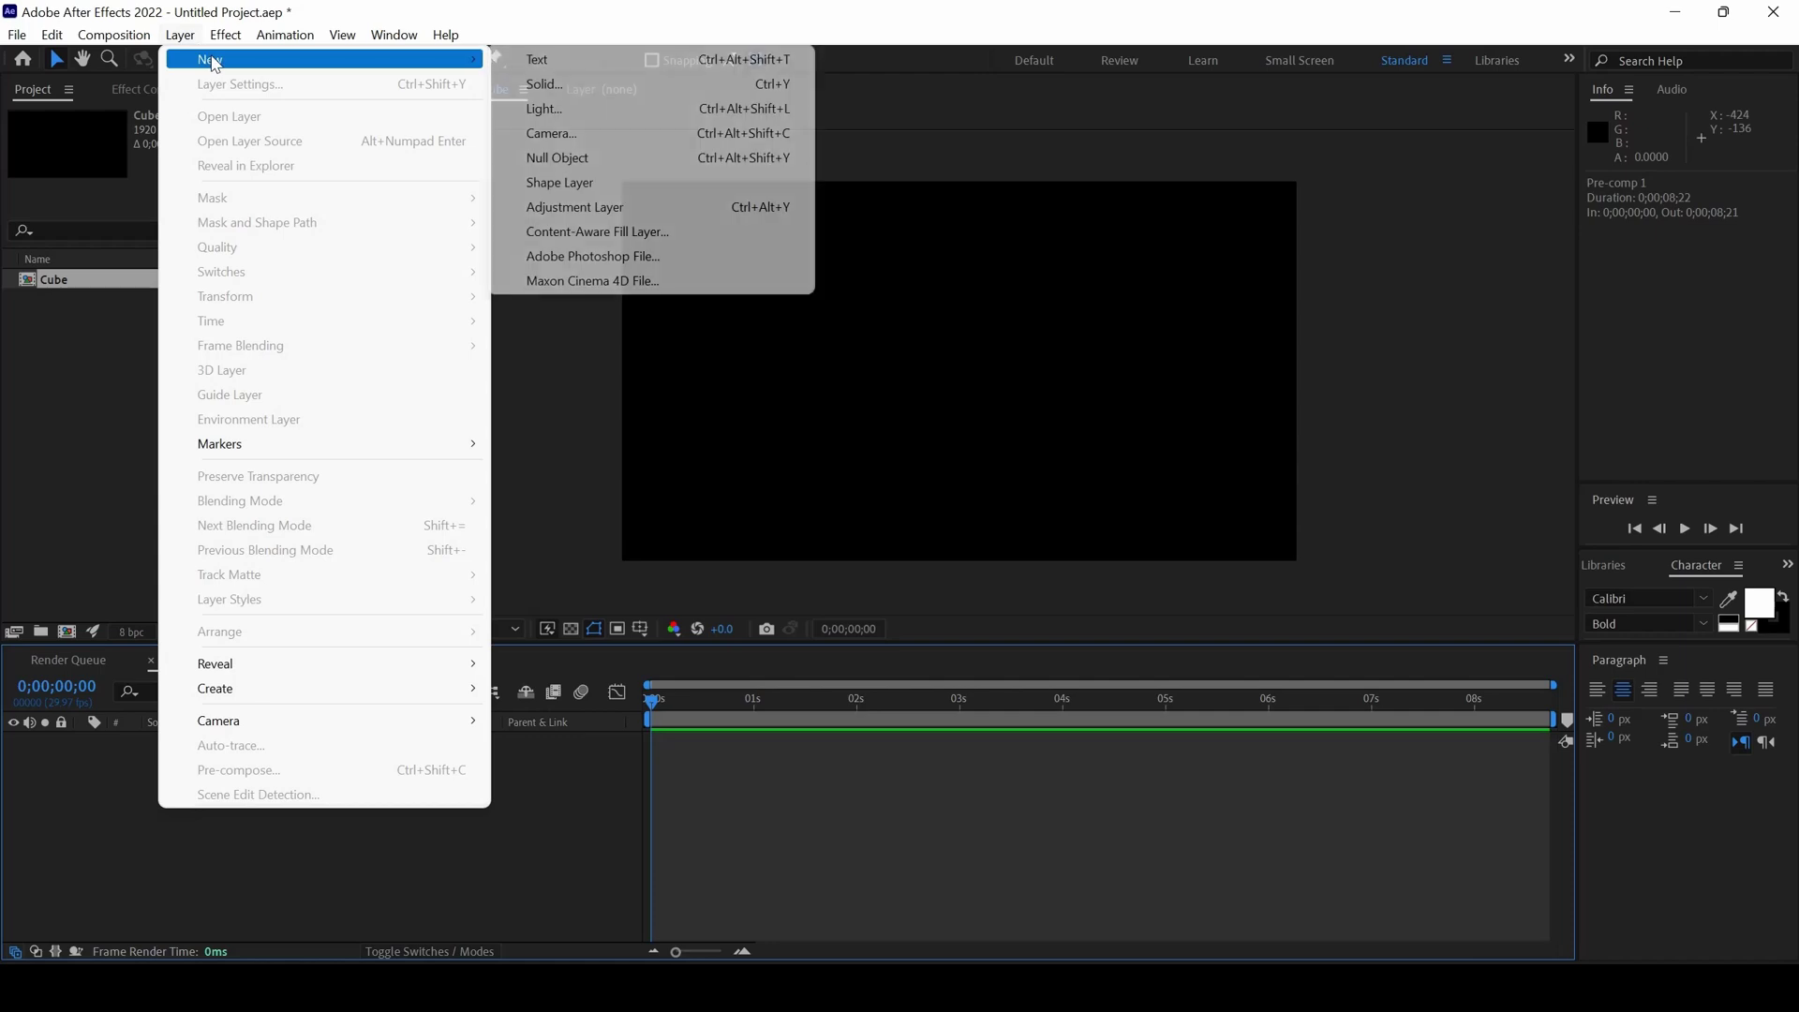
pyautogui.click(544, 86)
pyautogui.moveTo(353, 232); pyautogui.dragTo(824, 247)
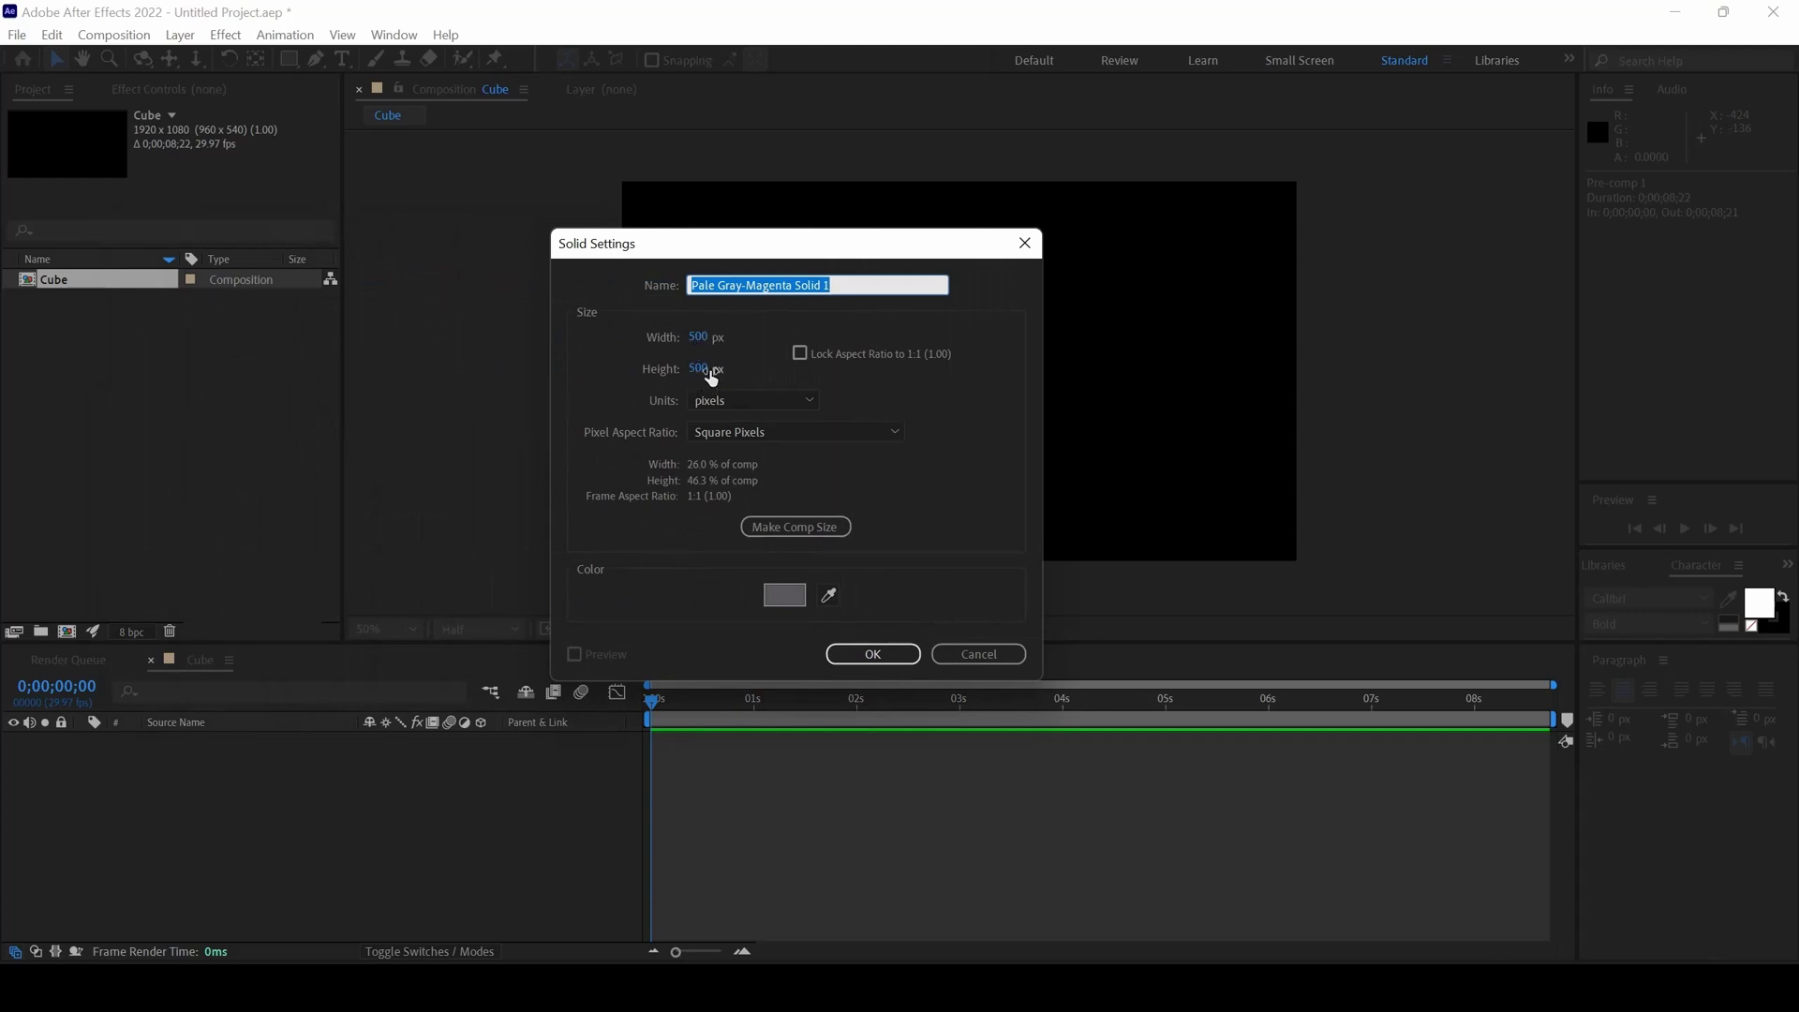
pyautogui.click(874, 652)
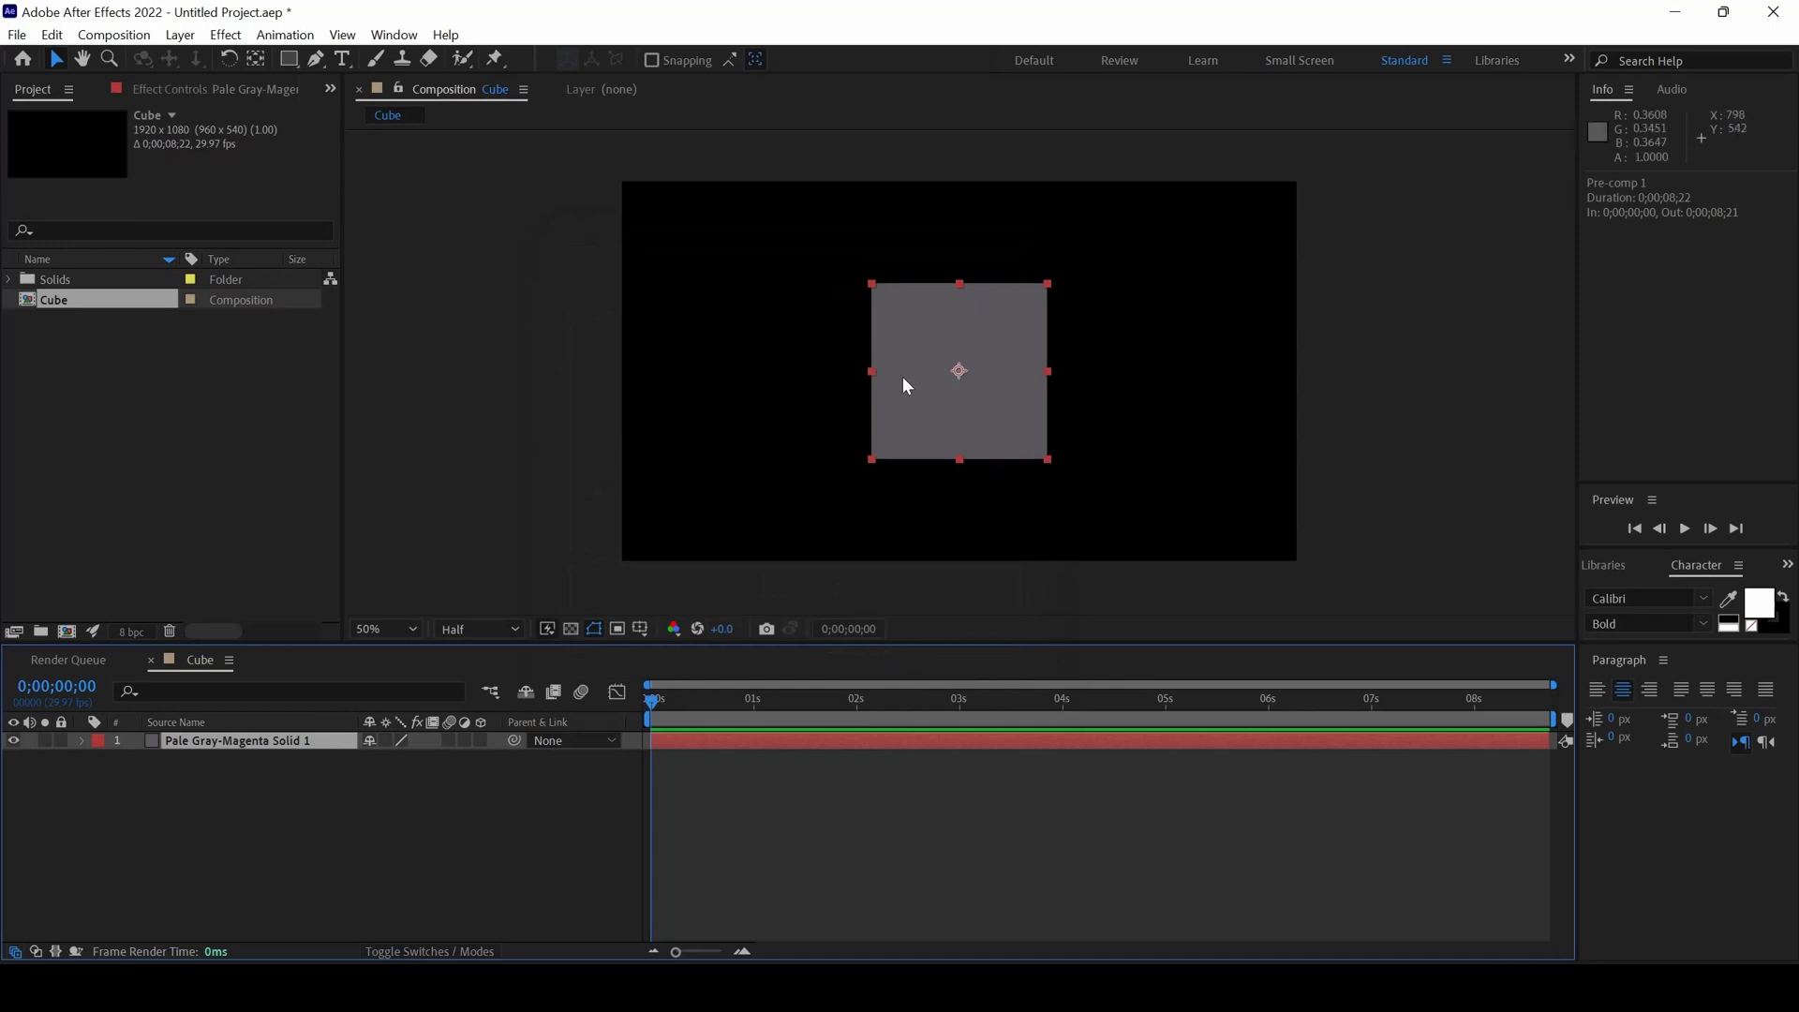
# Step: Add a full-size rectangle mask to the solid and apply the Stroke effect
pyautogui.doubleClick(290, 60)
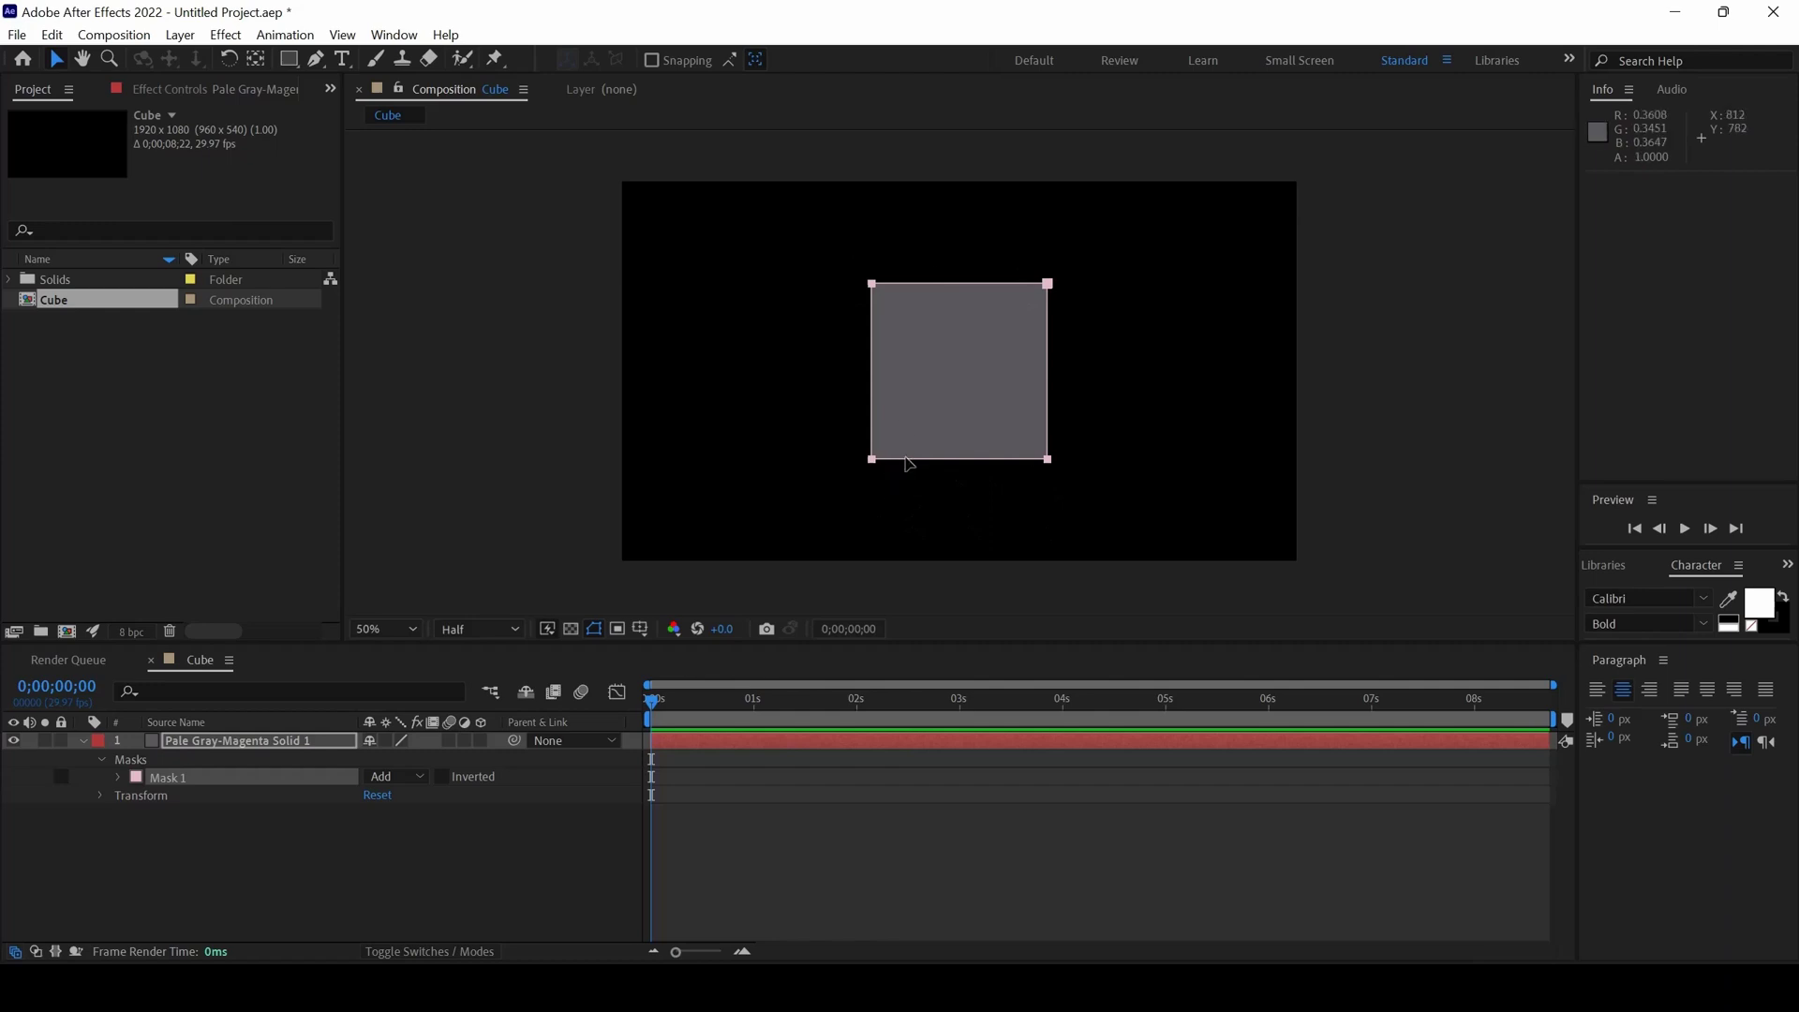
pyautogui.click(227, 37)
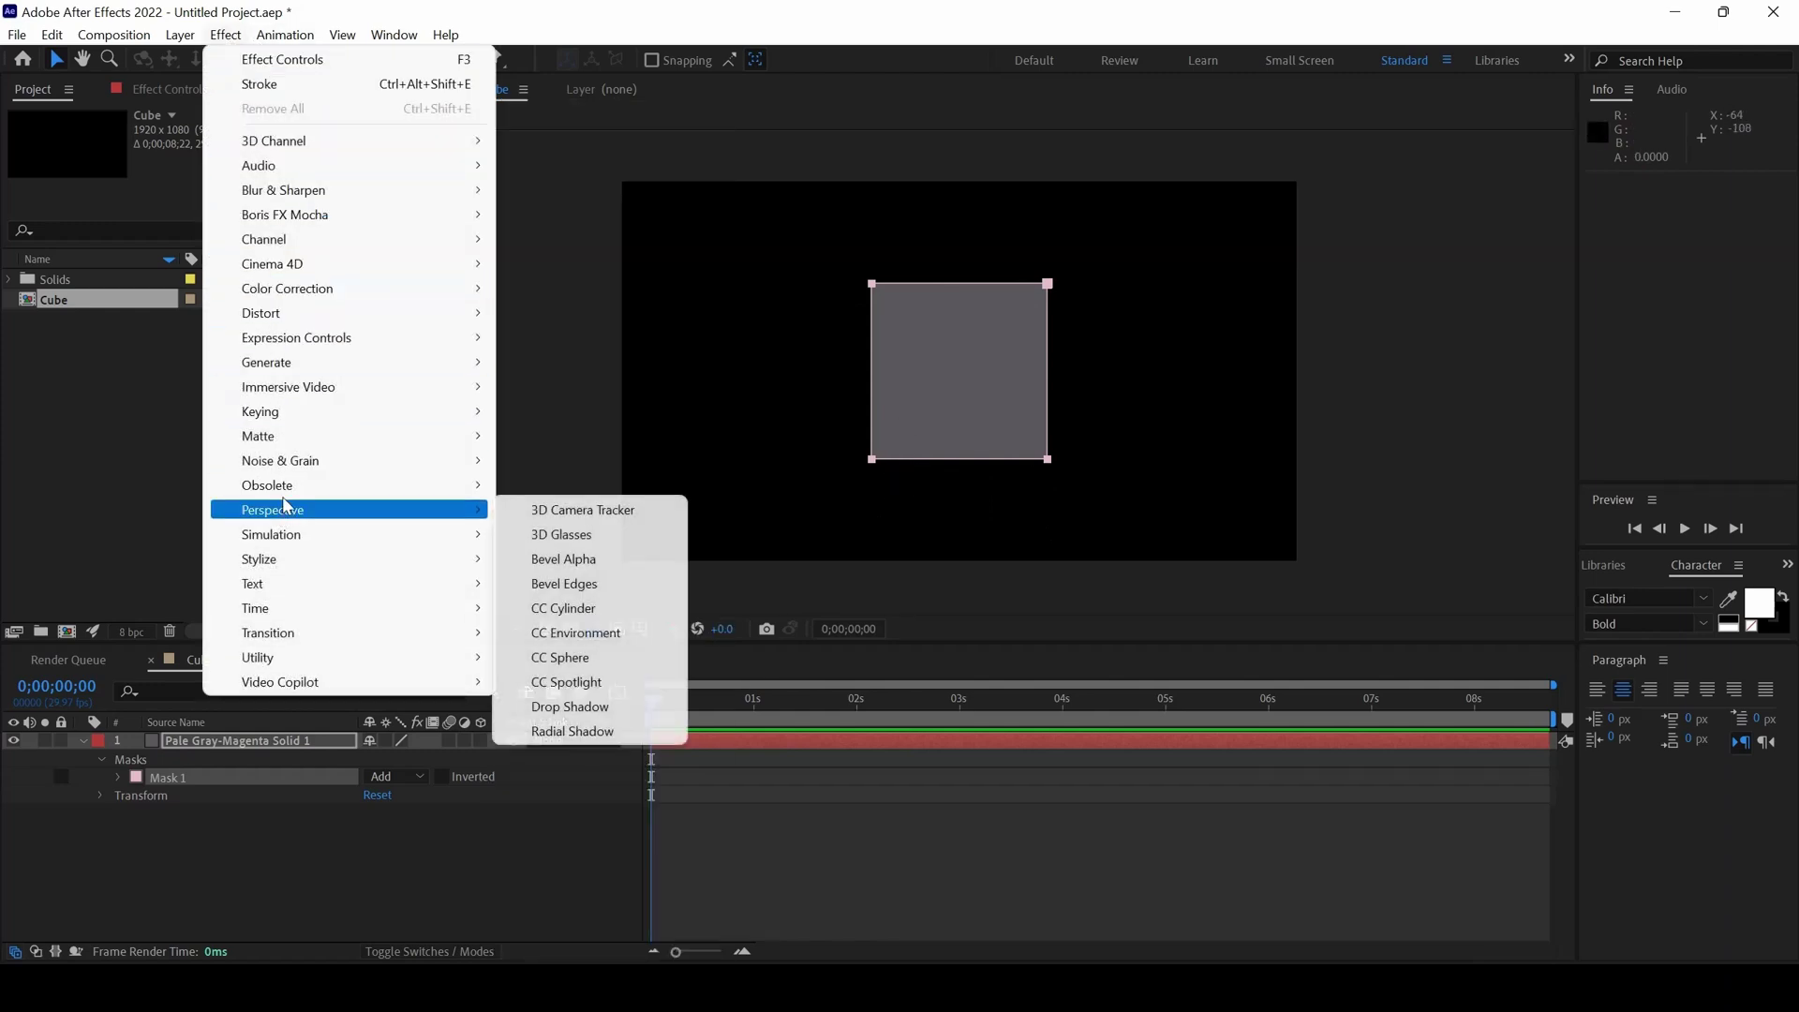
pyautogui.moveTo(302, 373)
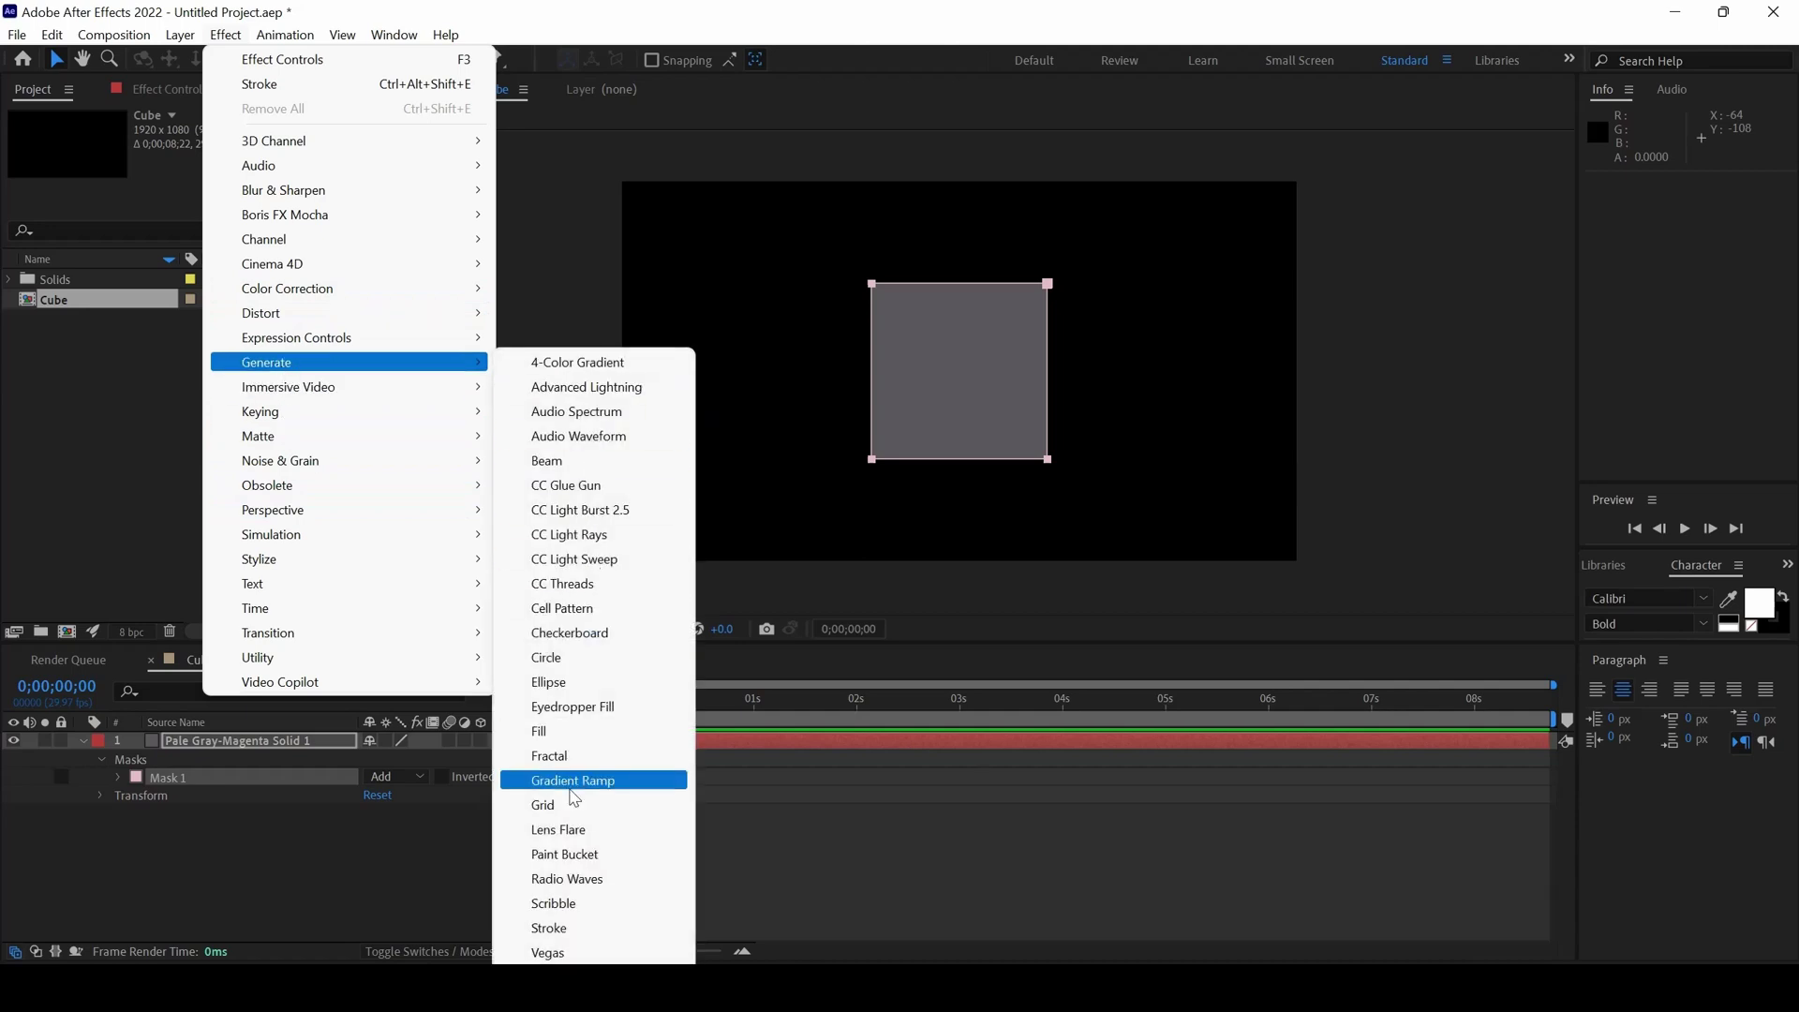
pyautogui.click(549, 928)
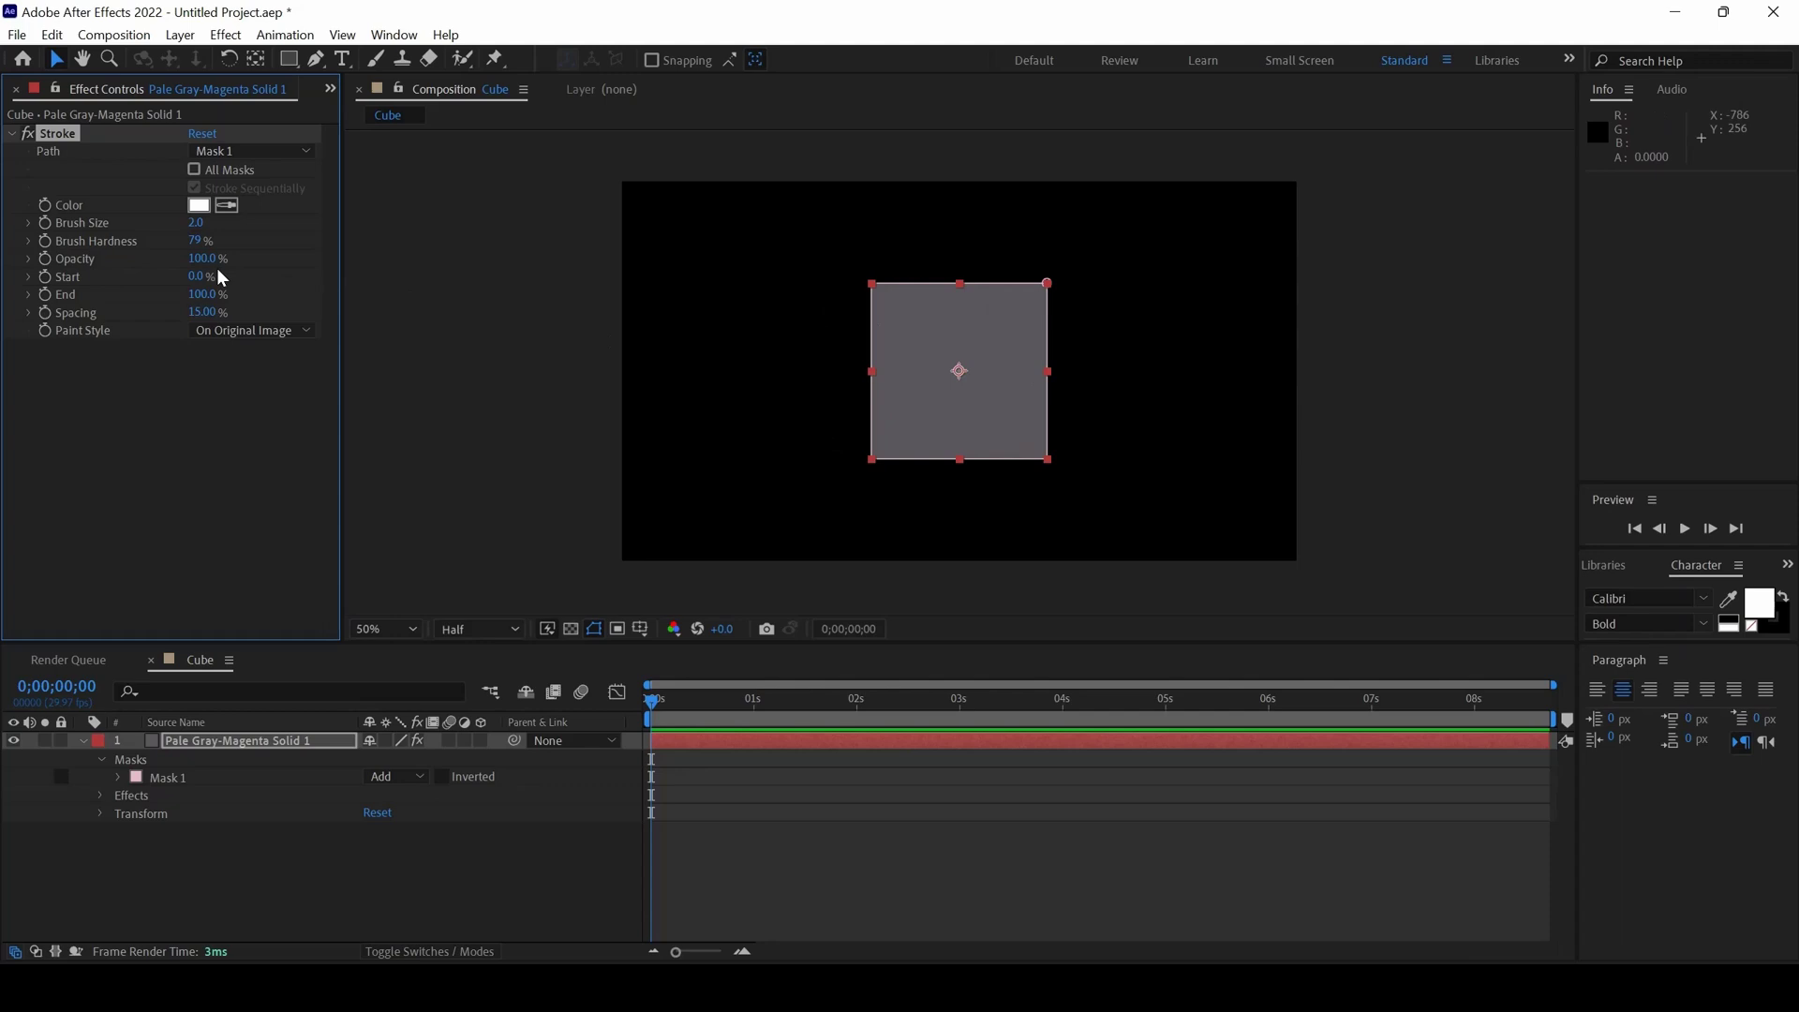
# Step: Set the Stroke Paint Style to On Transparent and Brush Size to 9
pyautogui.click(237, 337)
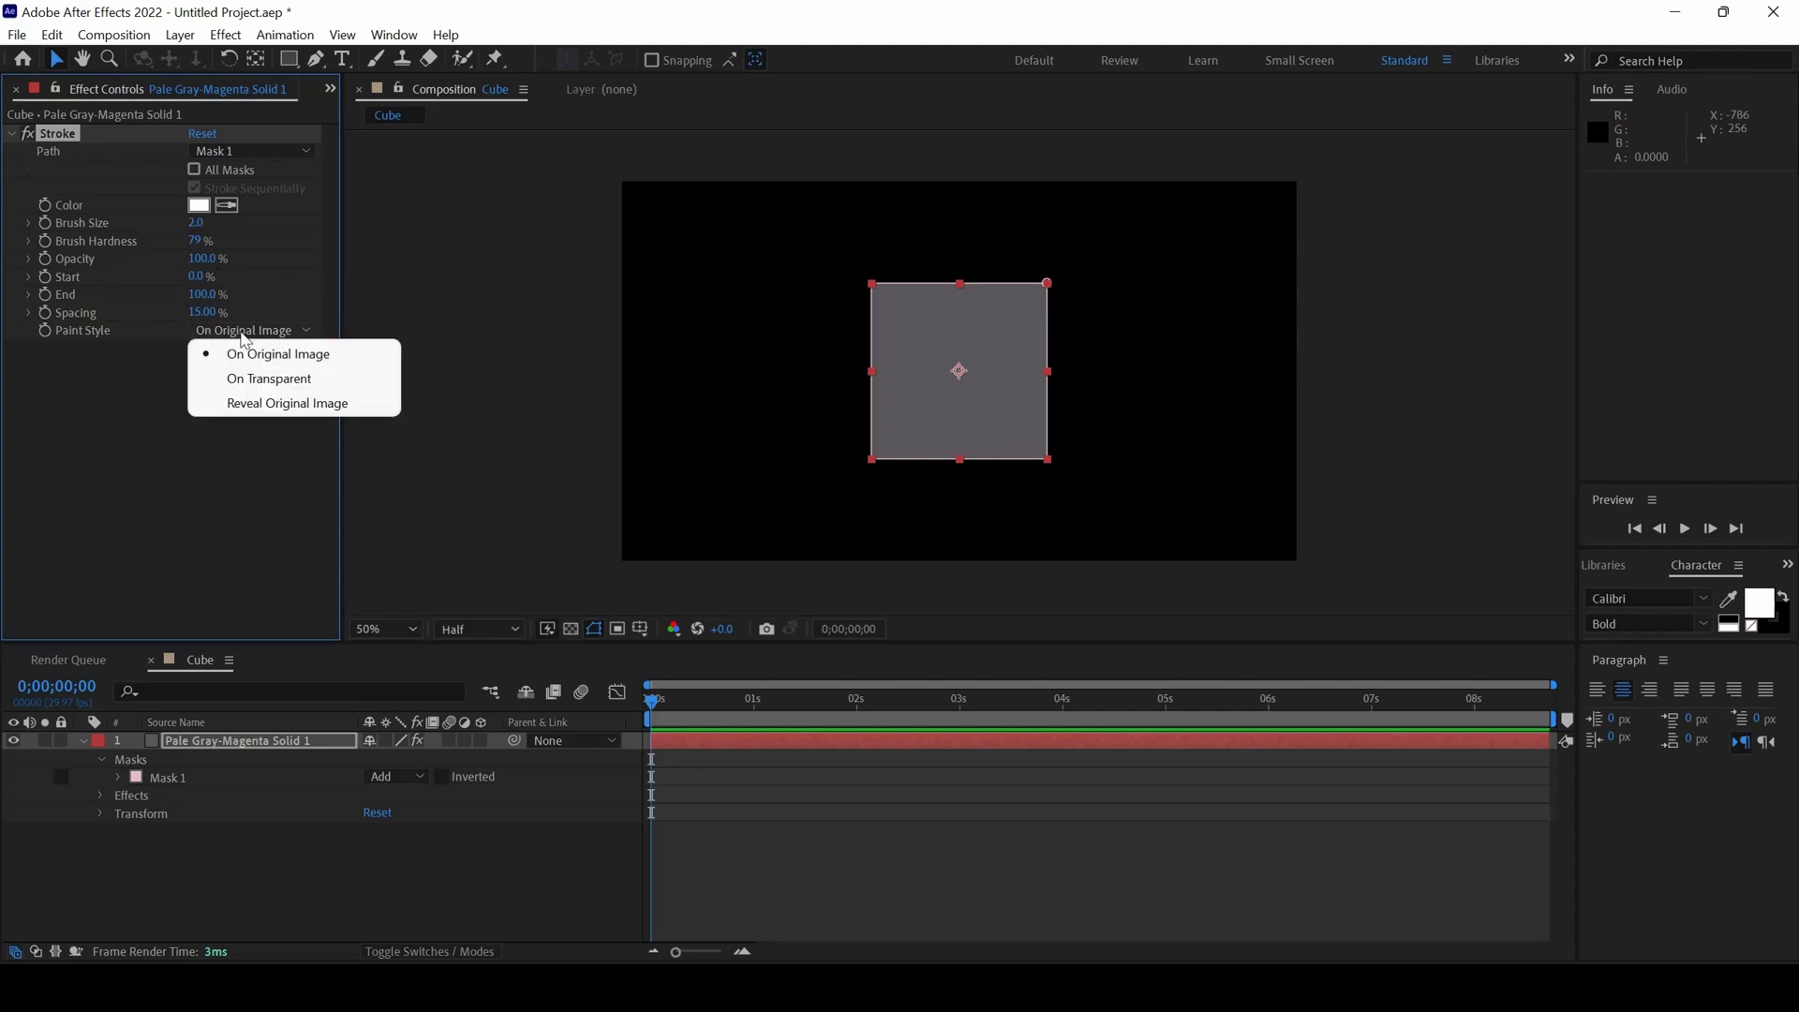
pyautogui.click(248, 384)
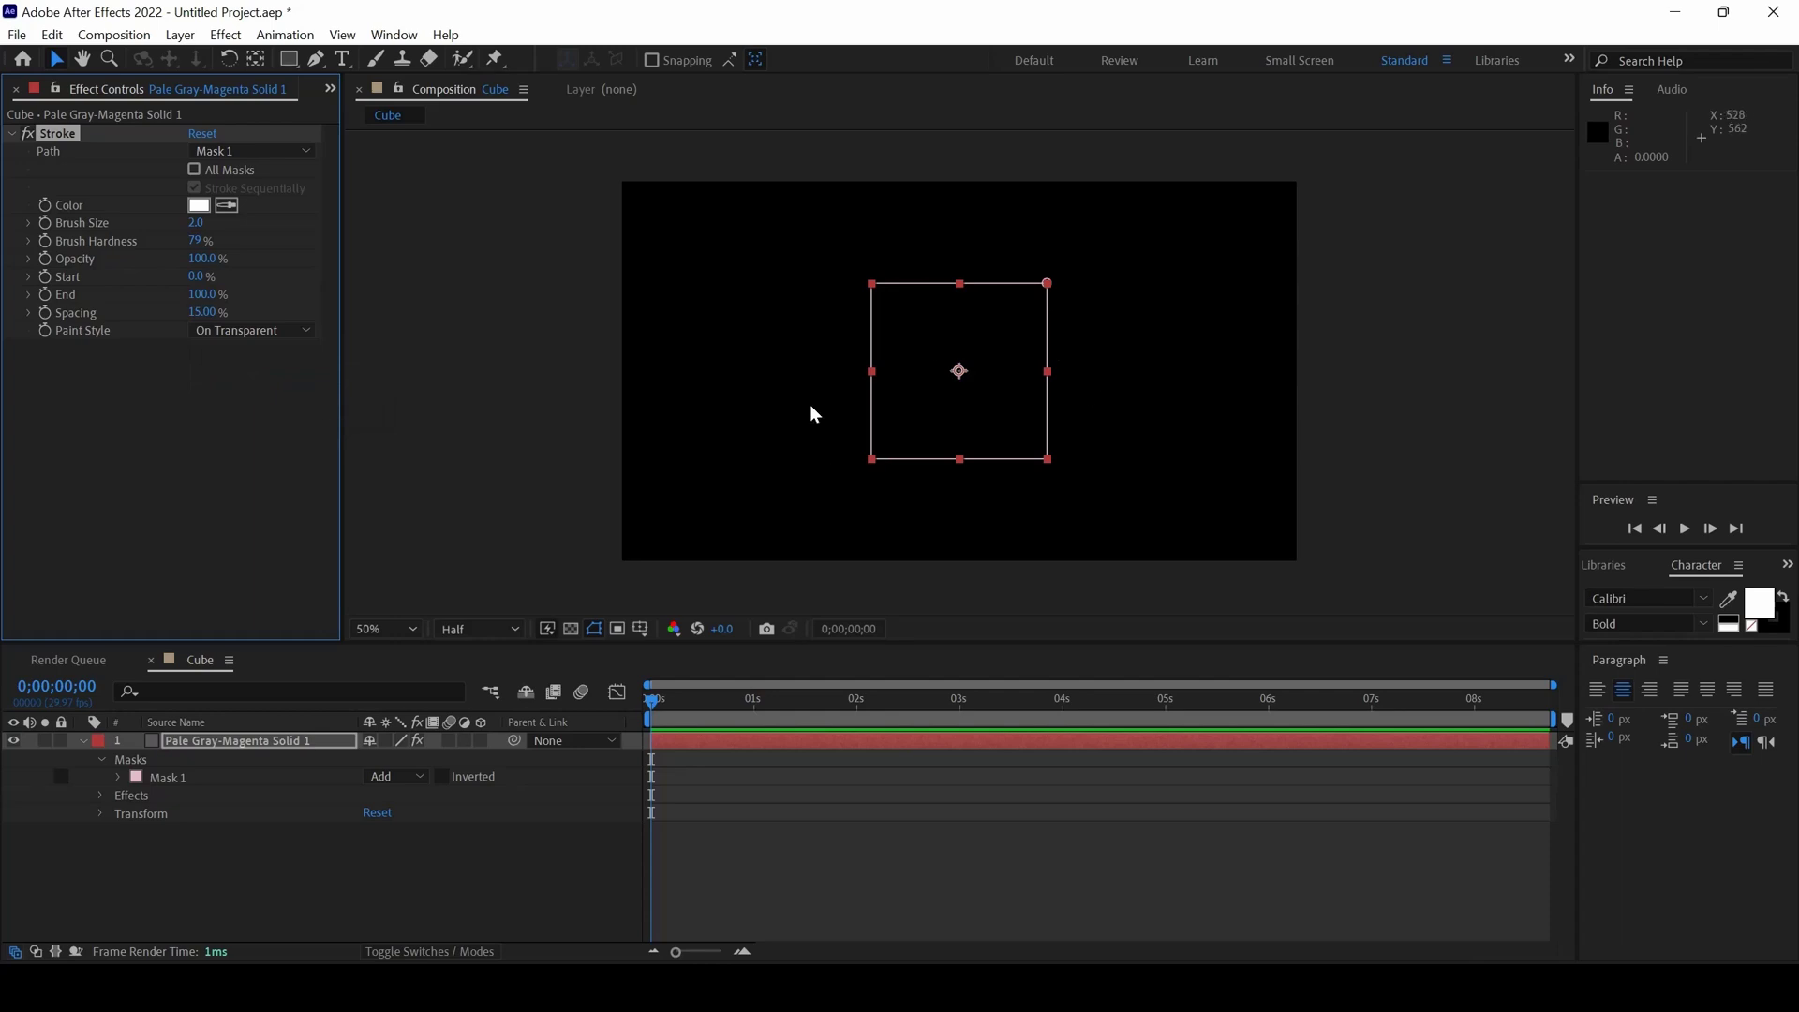
pyautogui.moveTo(199, 231); pyautogui.dragTo(290, 245)
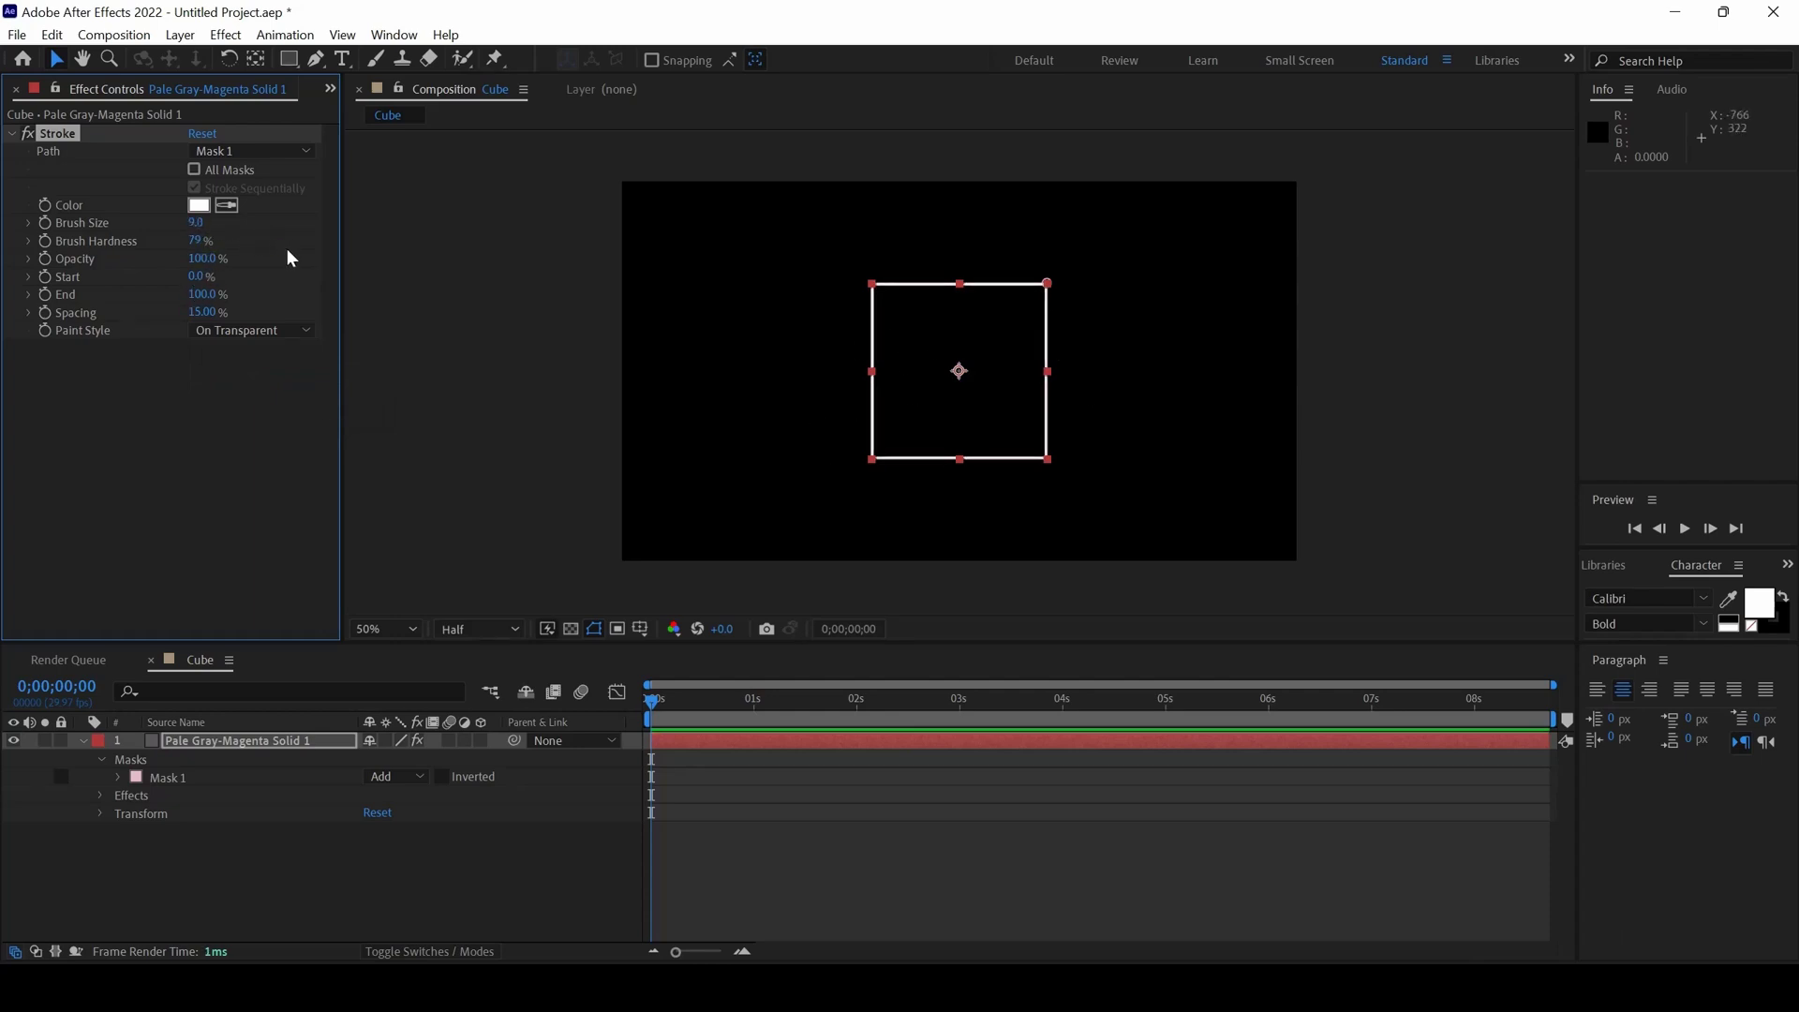
pyautogui.click(785, 800)
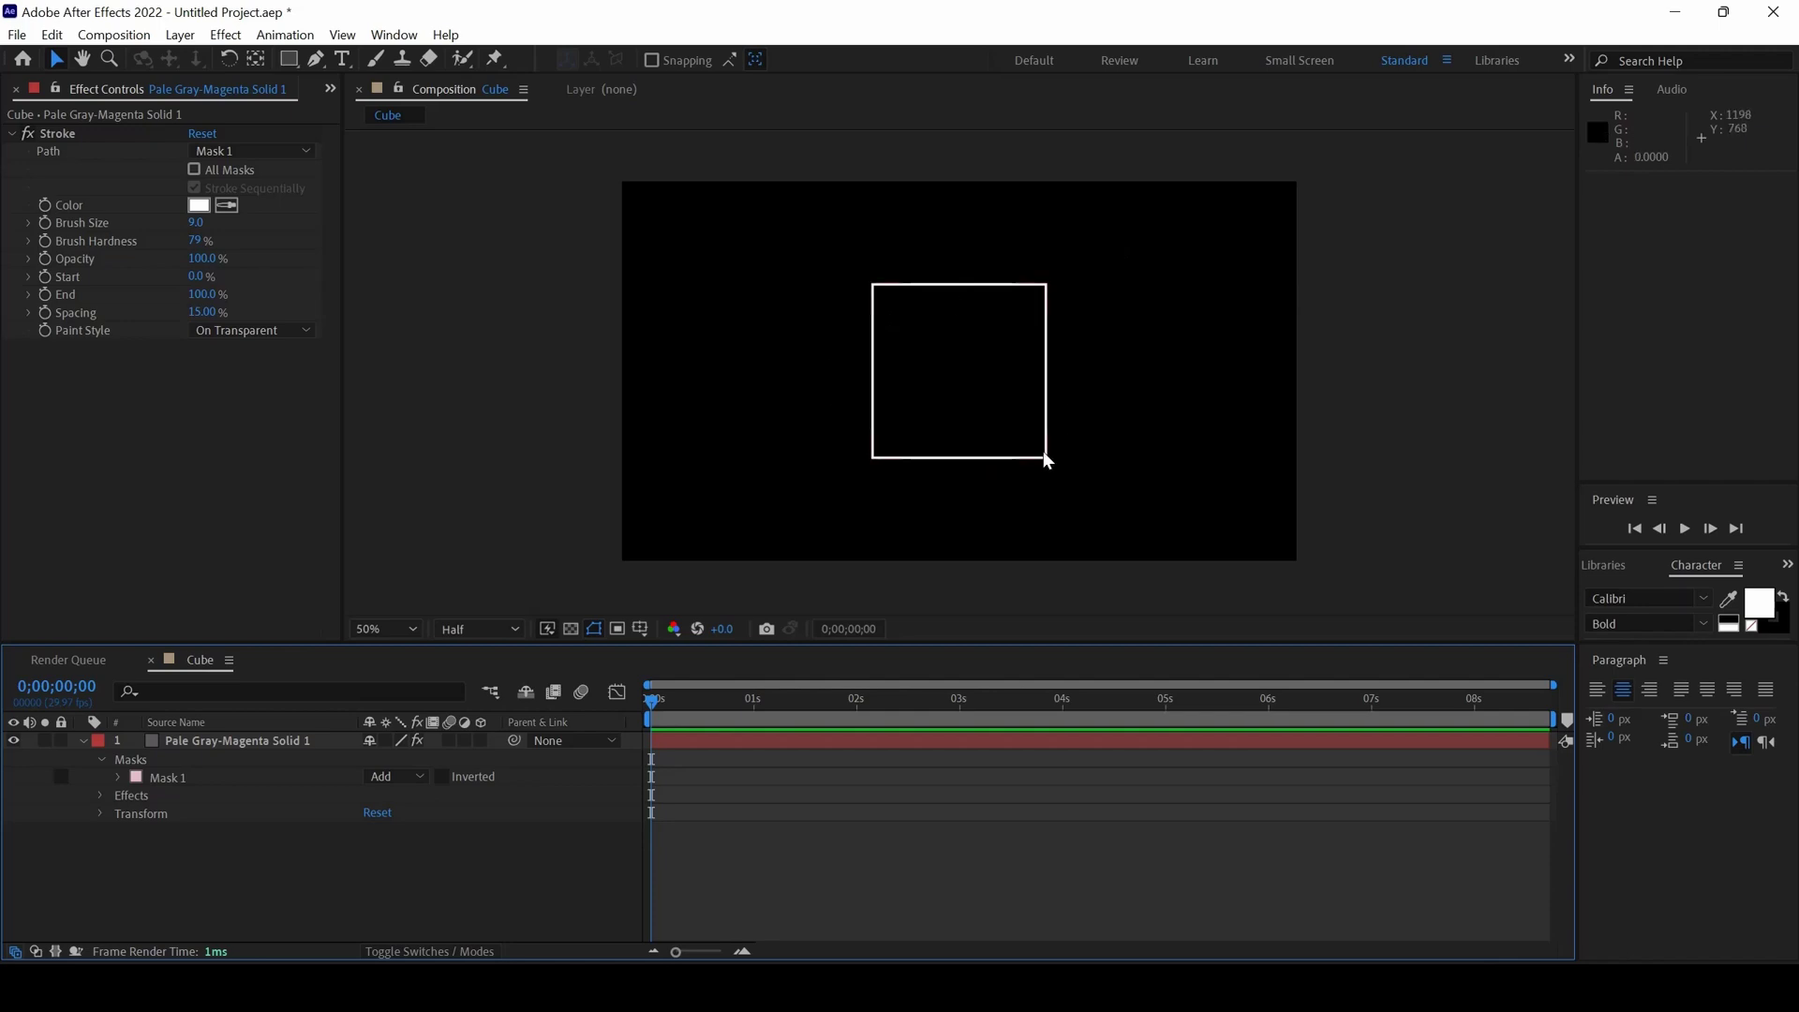
# Step: Switch the square solid to best quality and make it a 3D layer
pyautogui.press('.')
pyautogui.press(',')
pyautogui.click(386, 741)
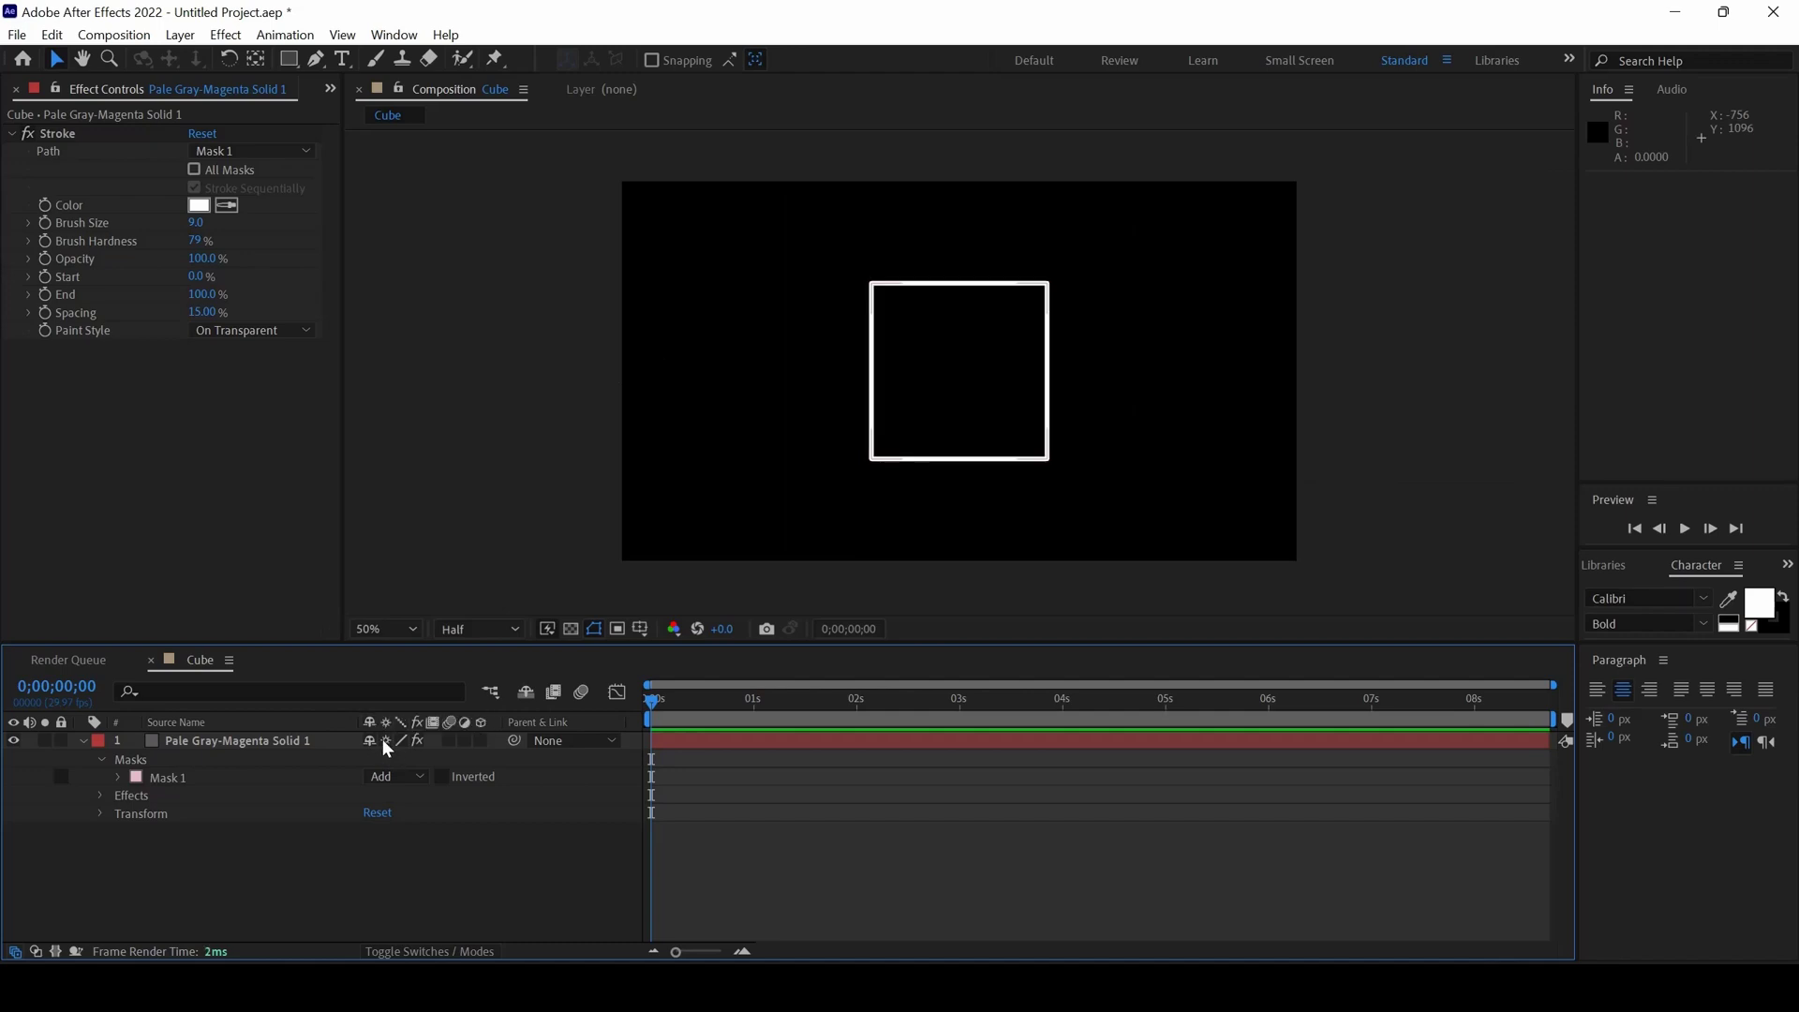
pyautogui.click(479, 741)
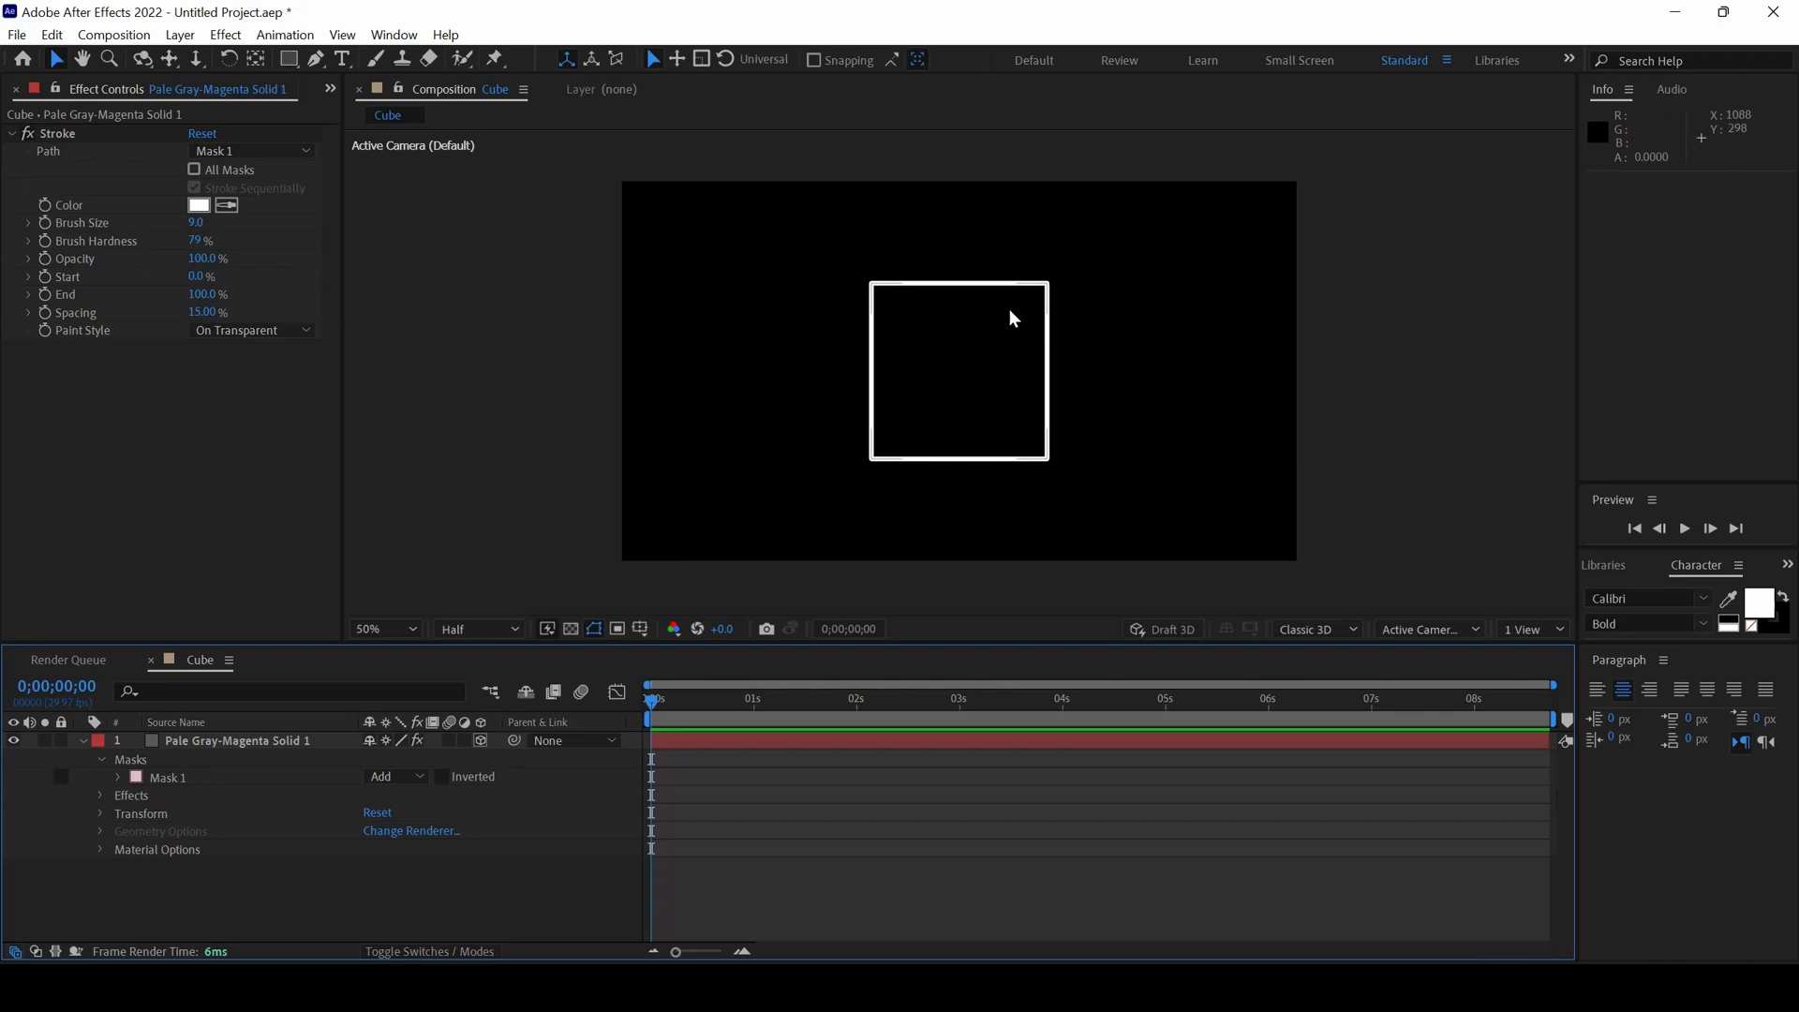
# Step: View the square from Custom View 1 at 100% and thin the Stroke brush size to 4.5
pyautogui.click(1419, 630)
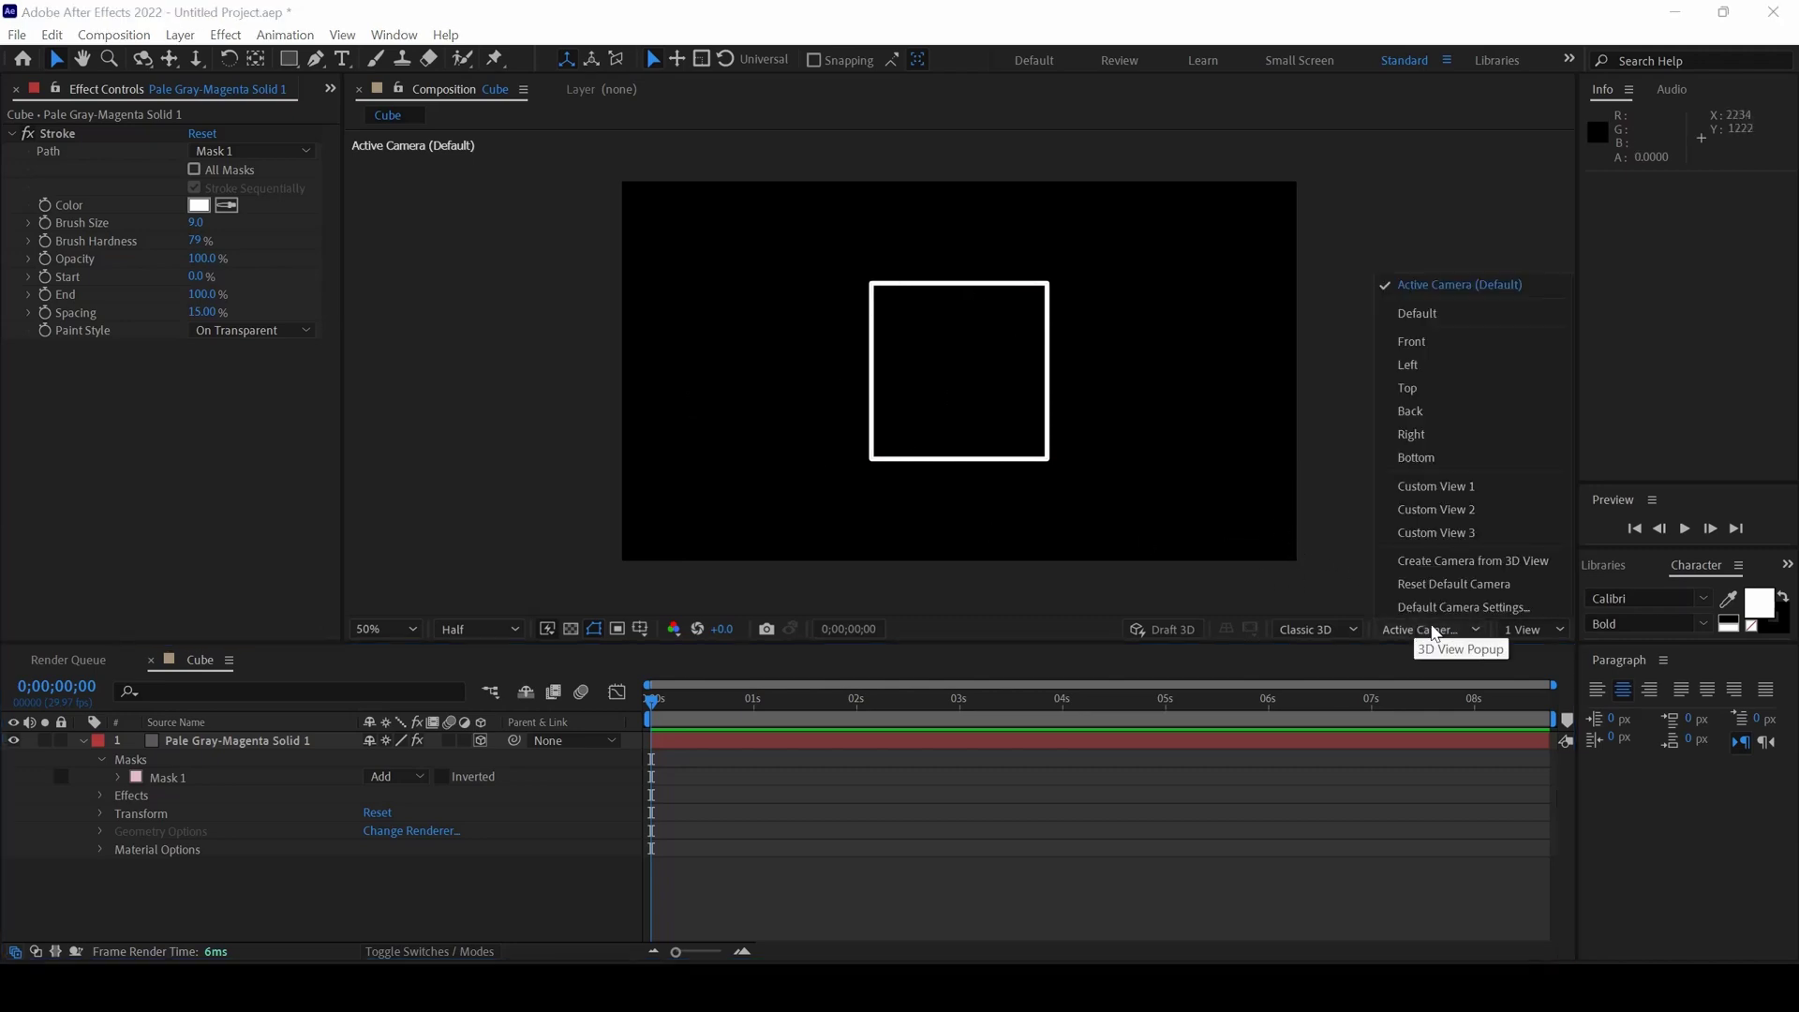
pyautogui.click(1440, 491)
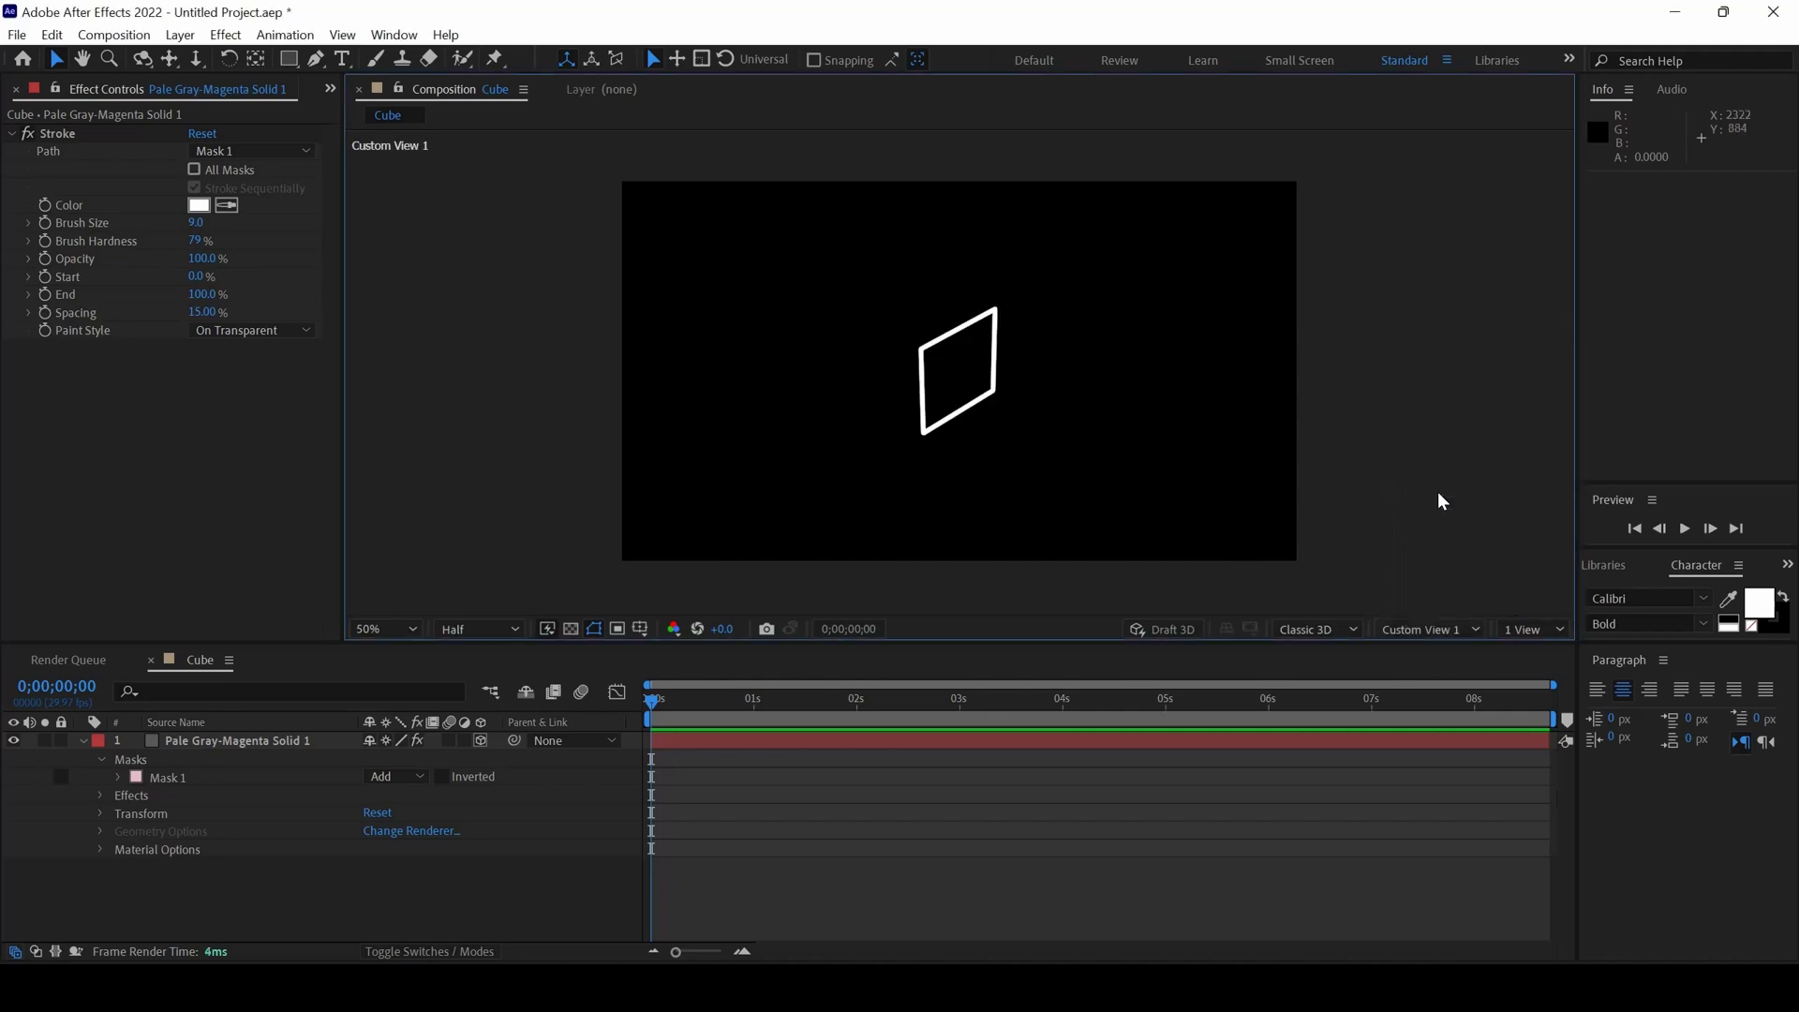
pyautogui.press('/')
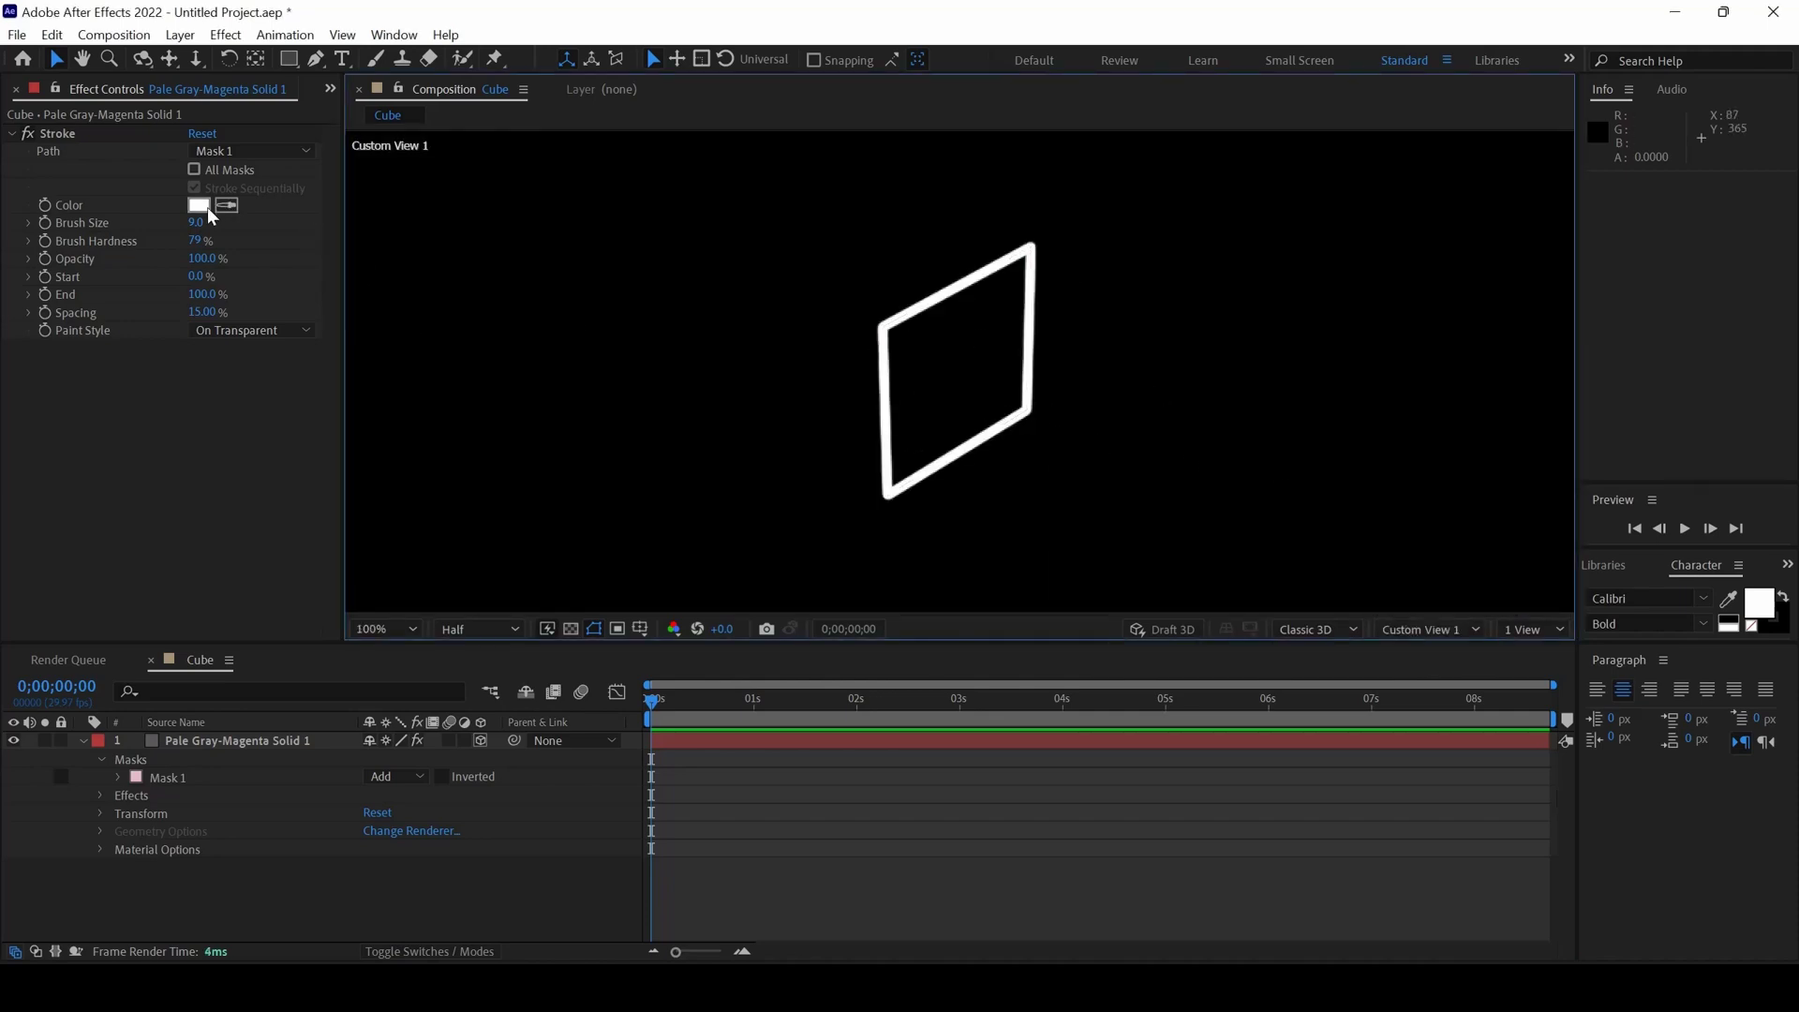
pyautogui.moveTo(198, 235); pyautogui.dragTo(155, 232)
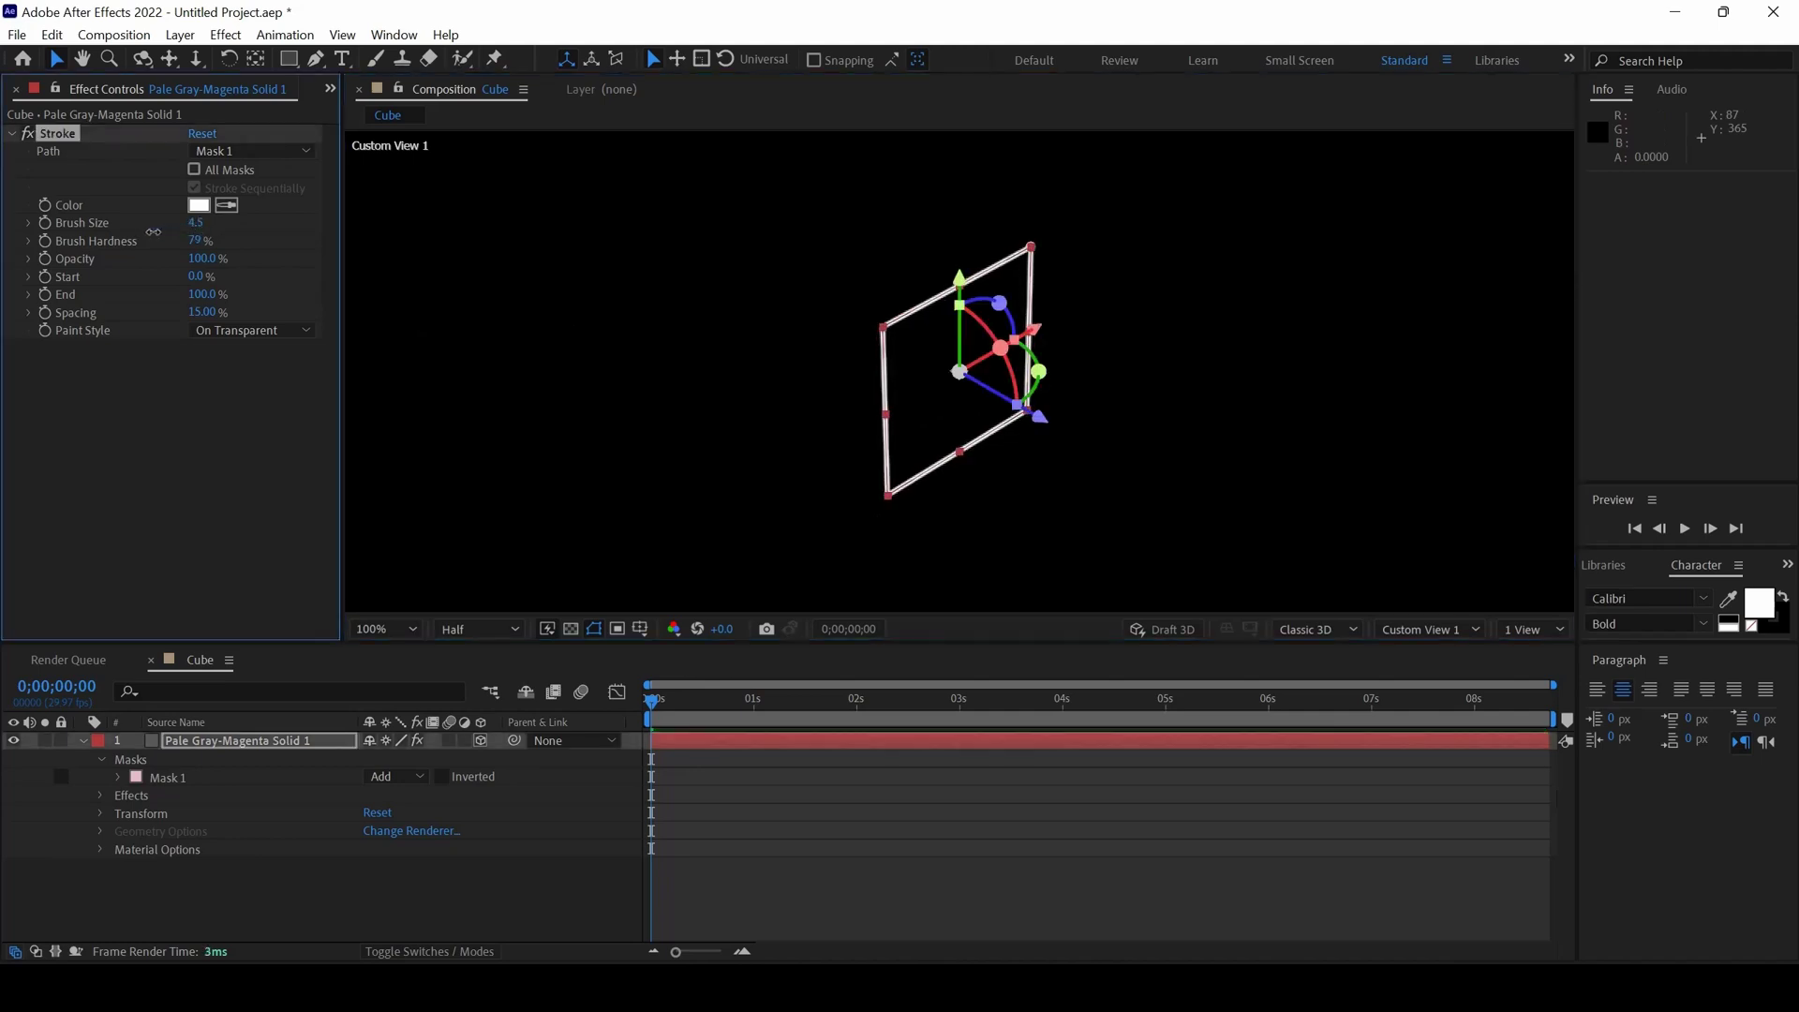
# Step: Duplicate the square layer and move its anchor point to the square's left edge
pyautogui.click(267, 480)
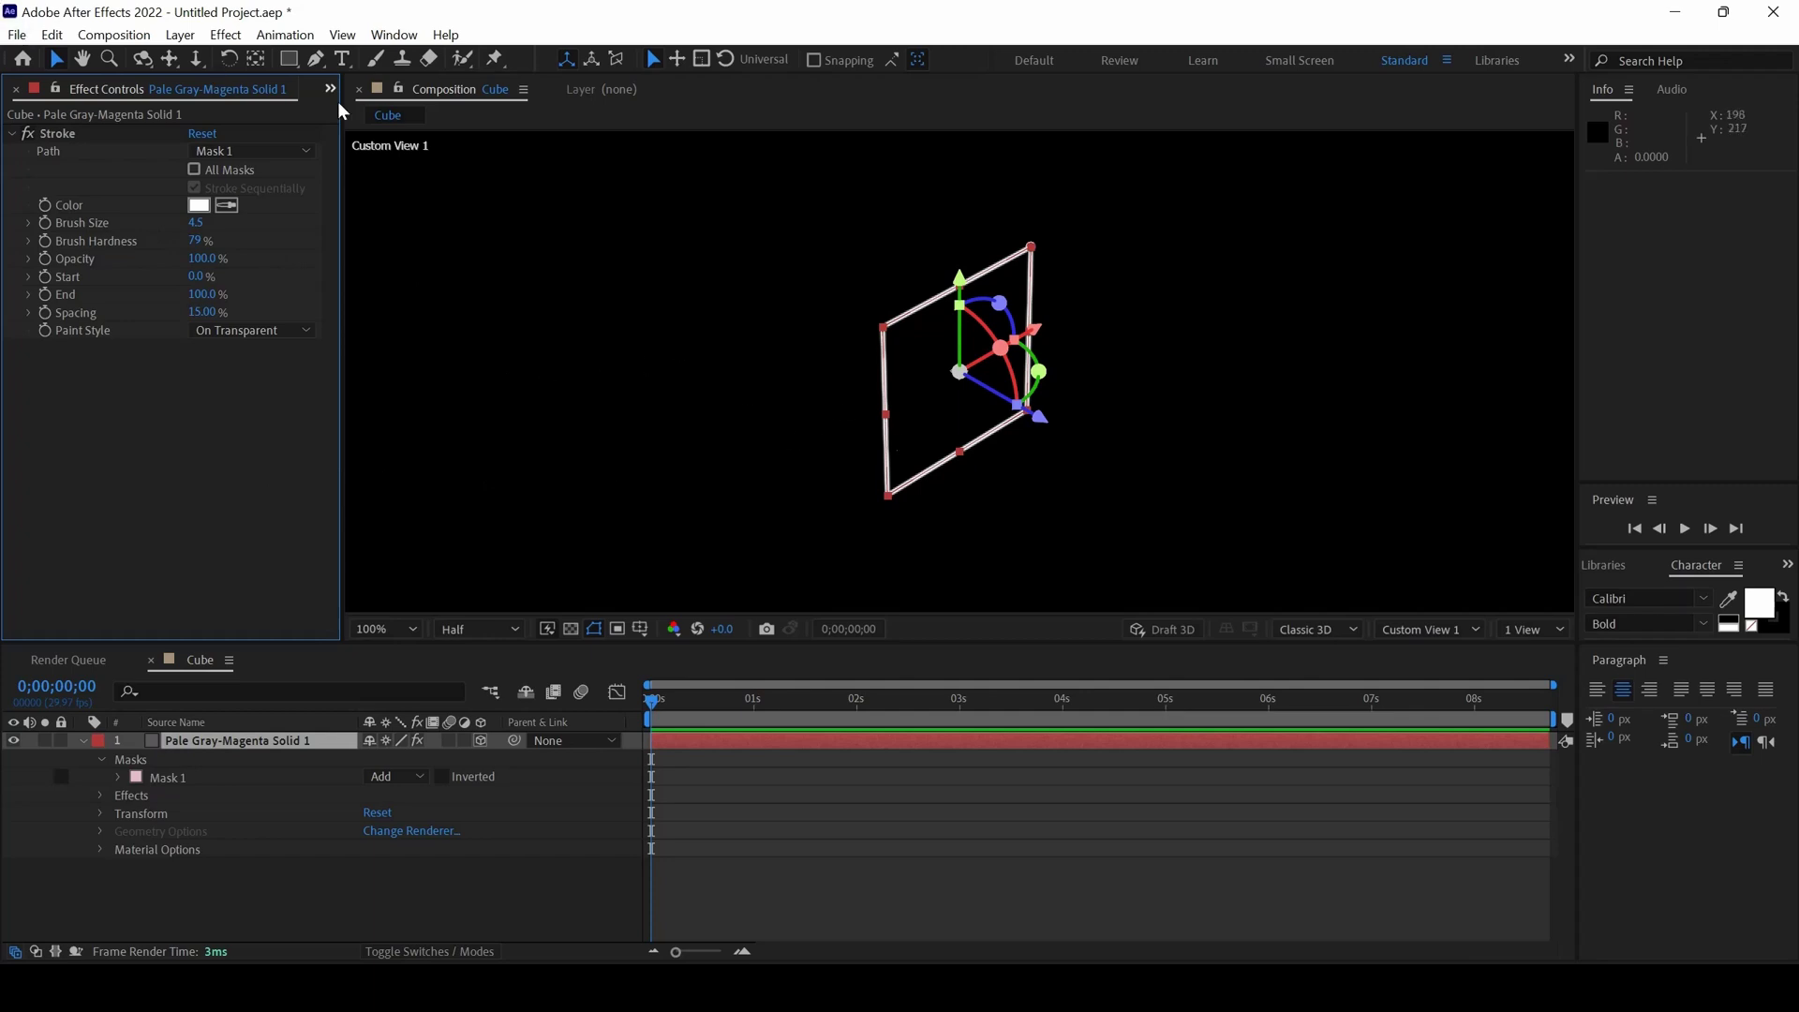
pyautogui.click(219, 742)
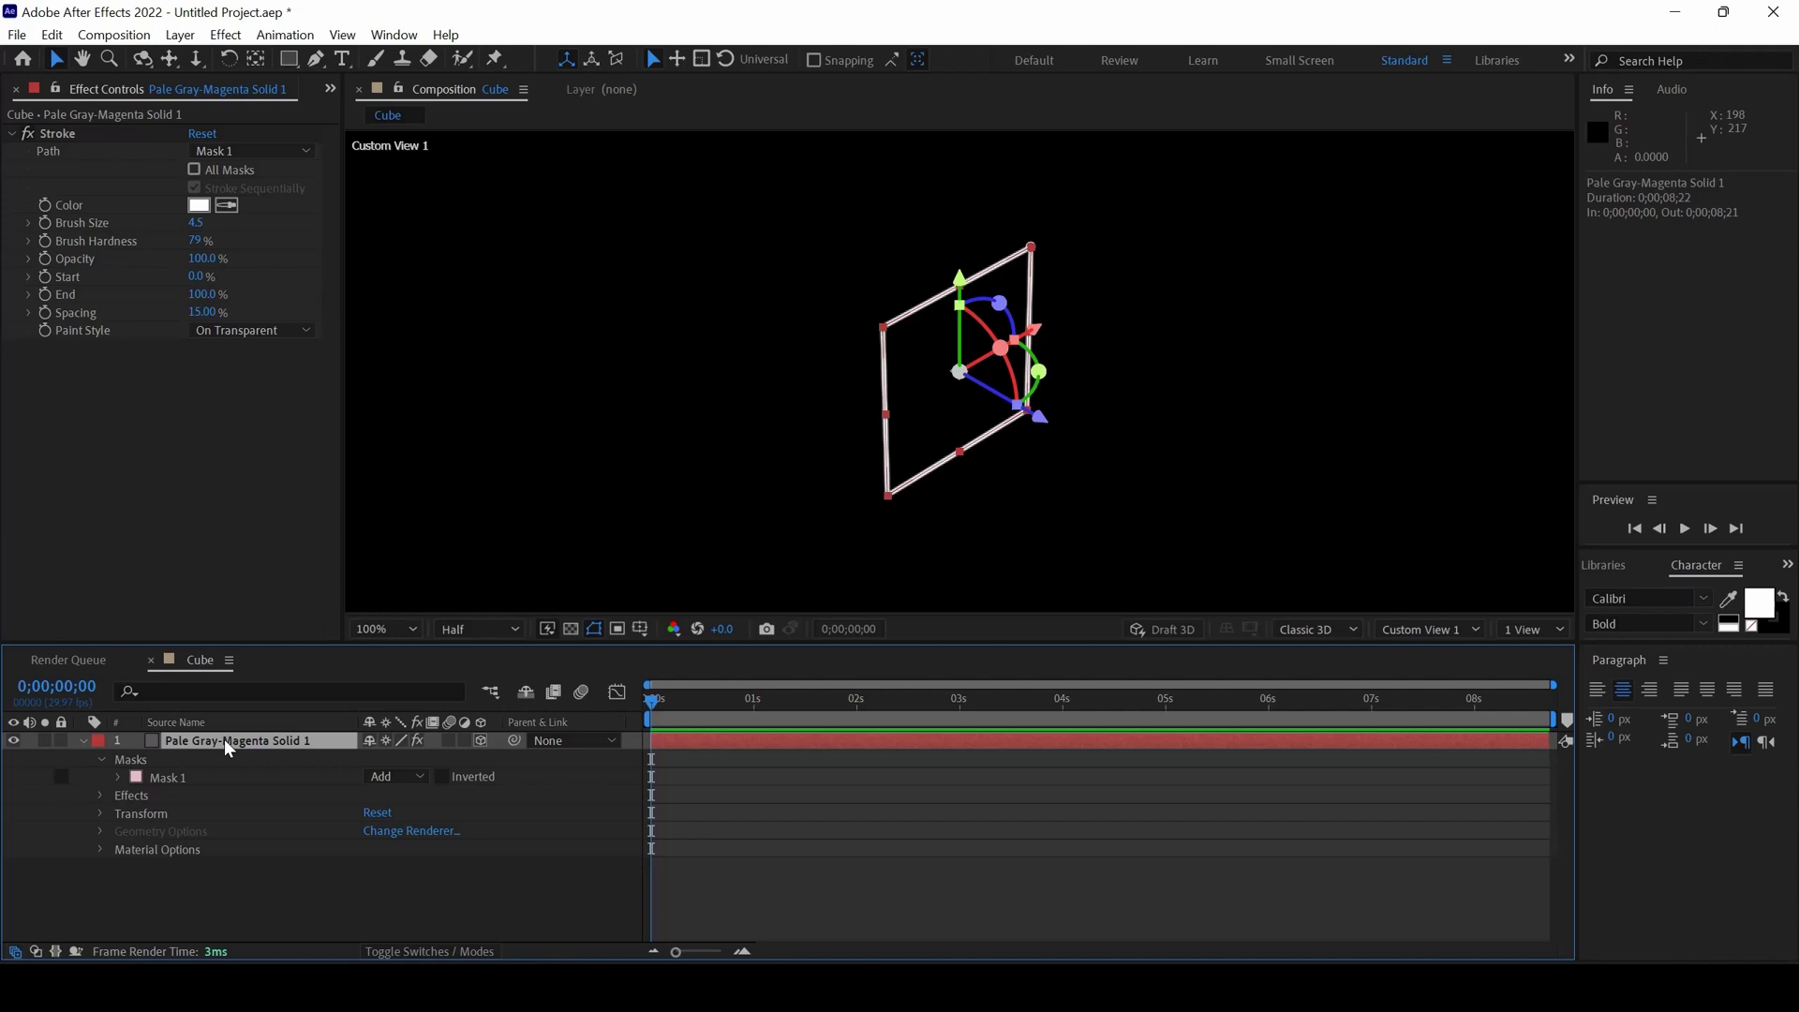
pyautogui.hotkey('ctrl', 'd')
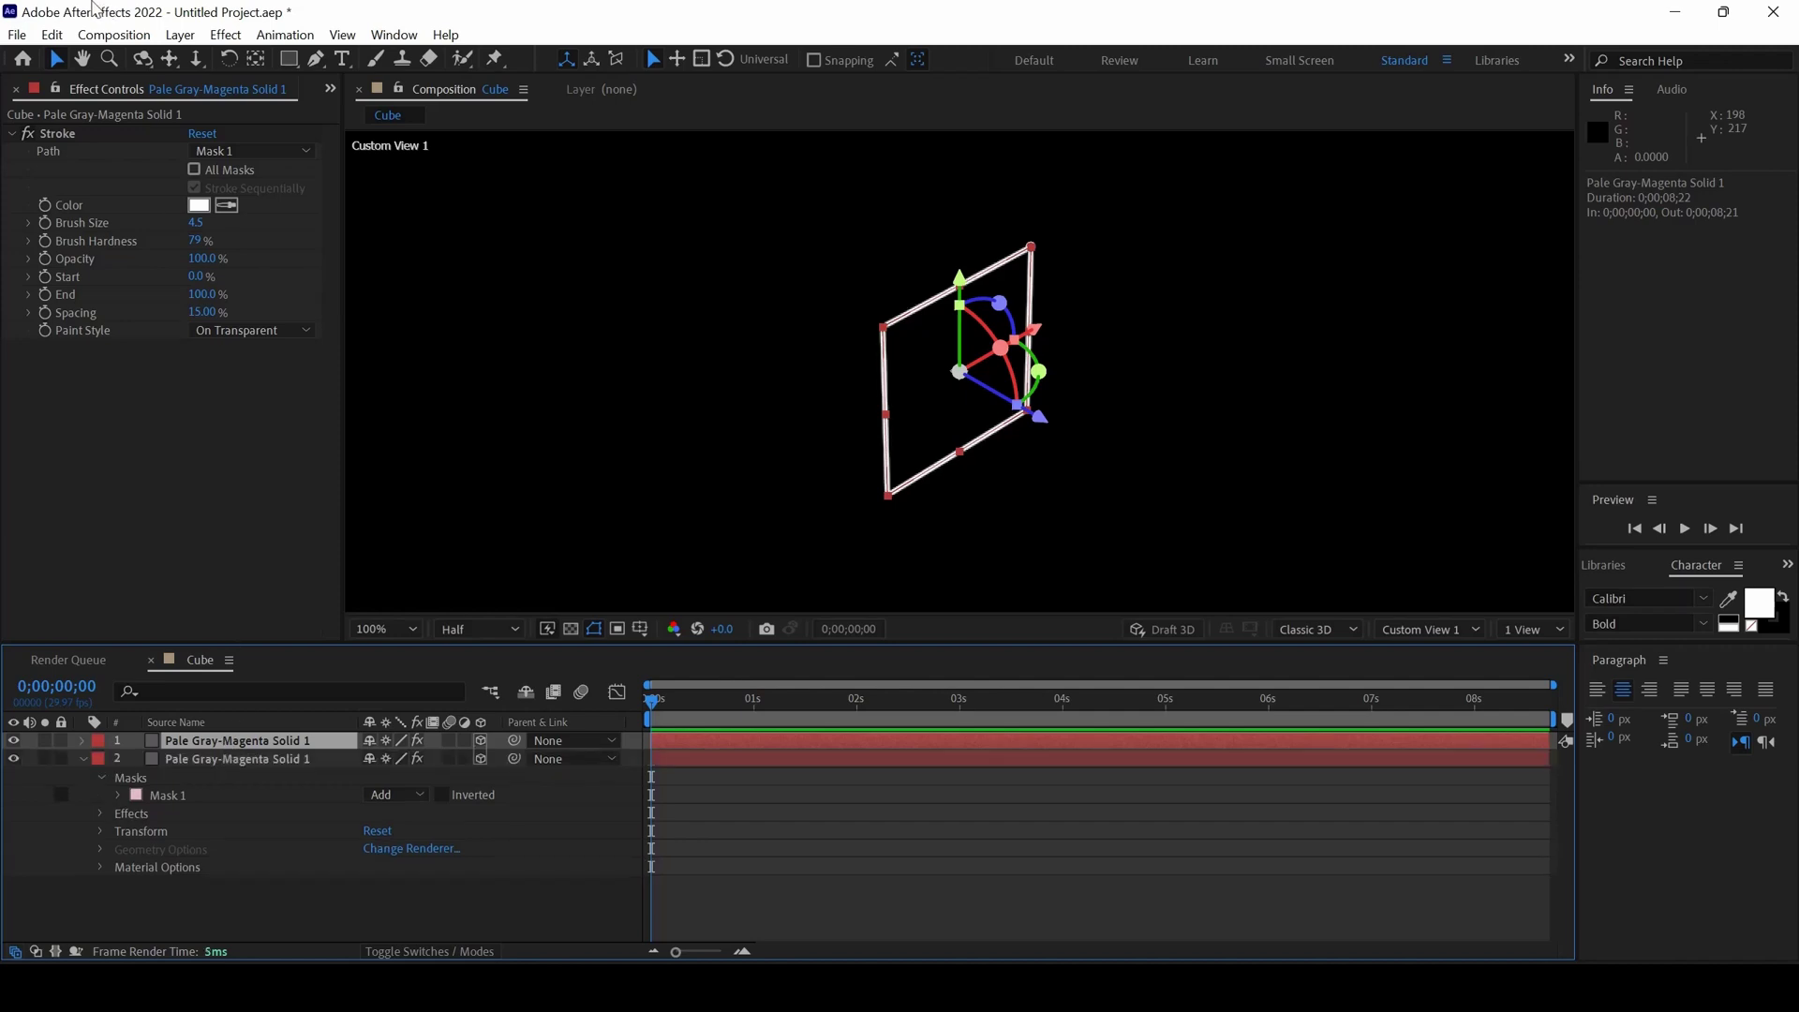
pyautogui.click(52, 35)
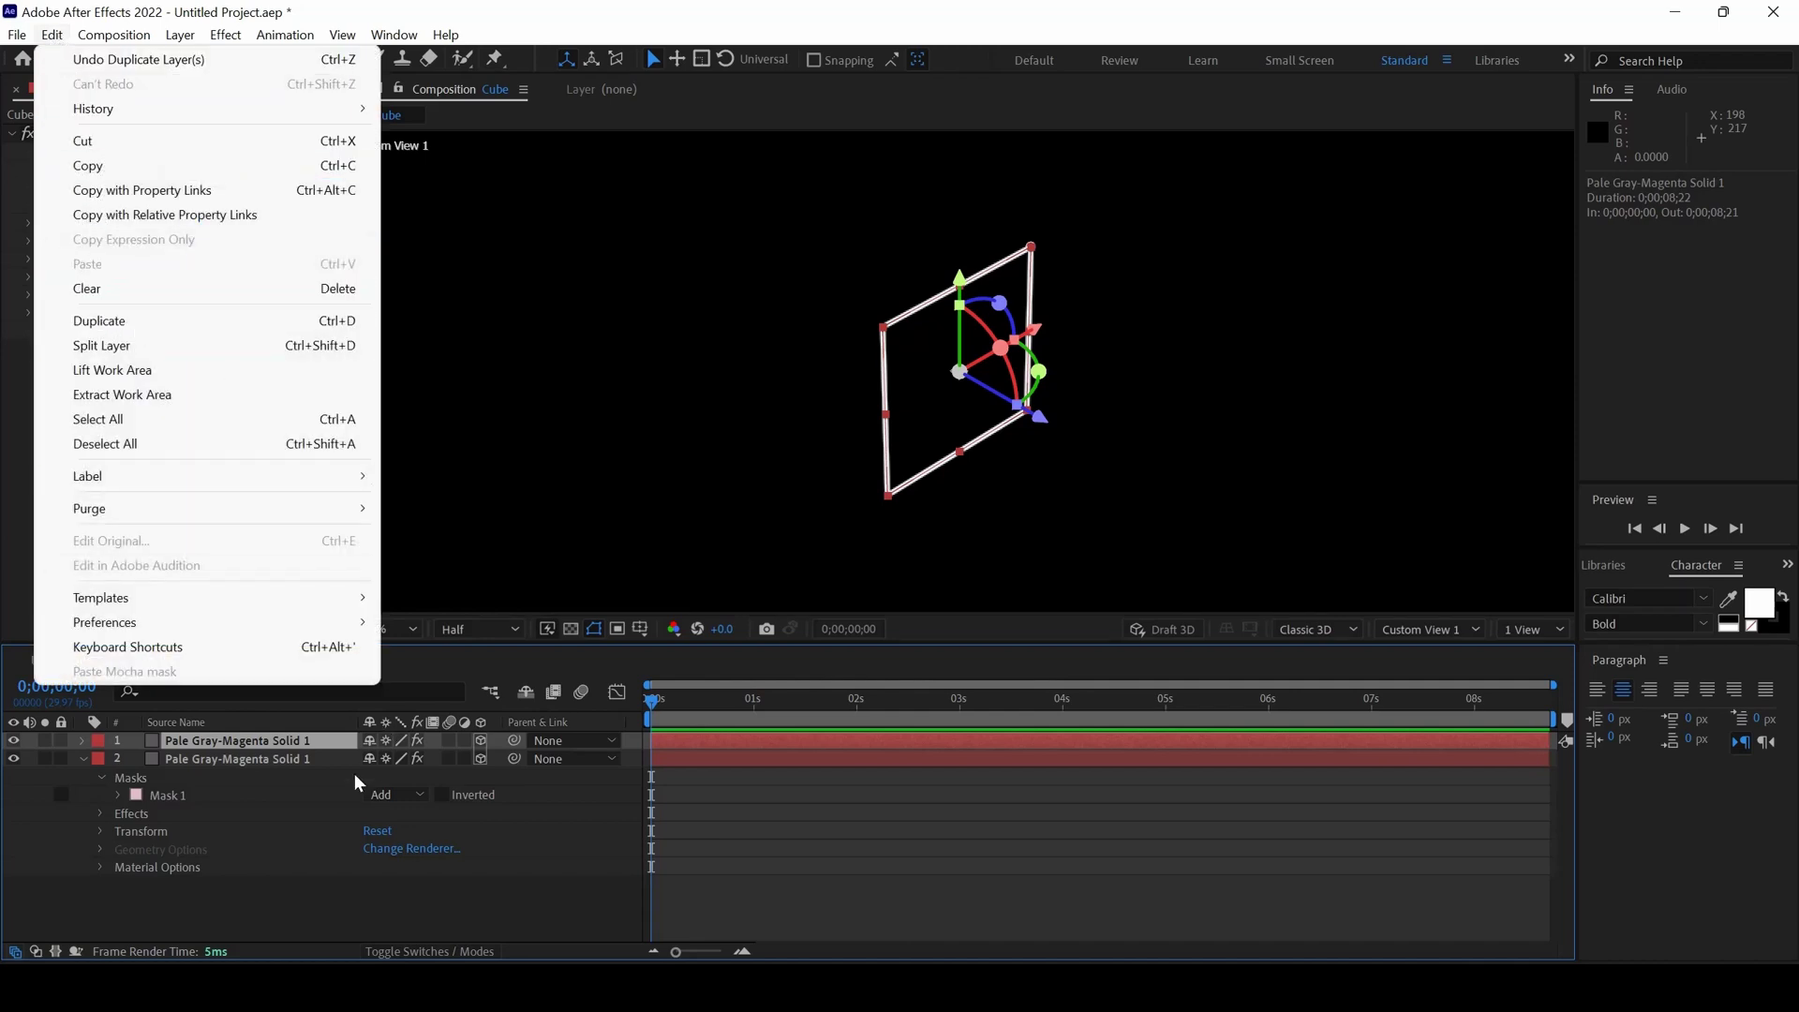
pyautogui.click(309, 791)
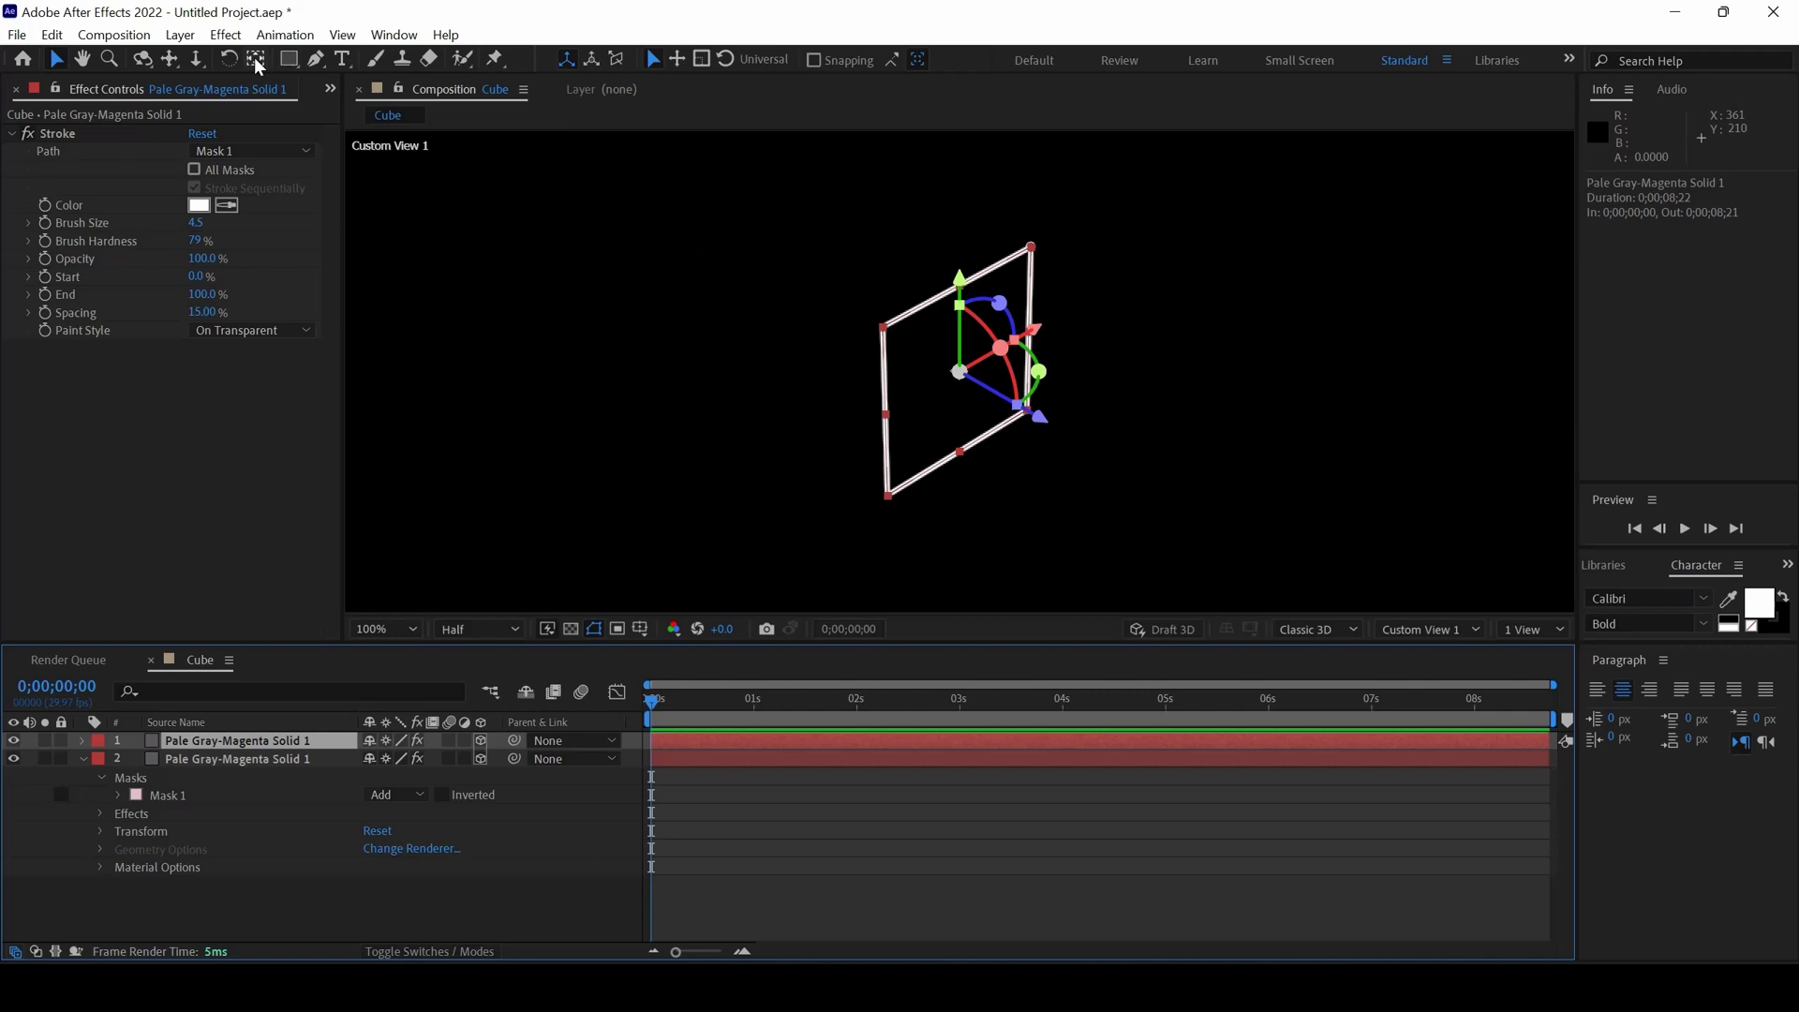
pyautogui.click(256, 59)
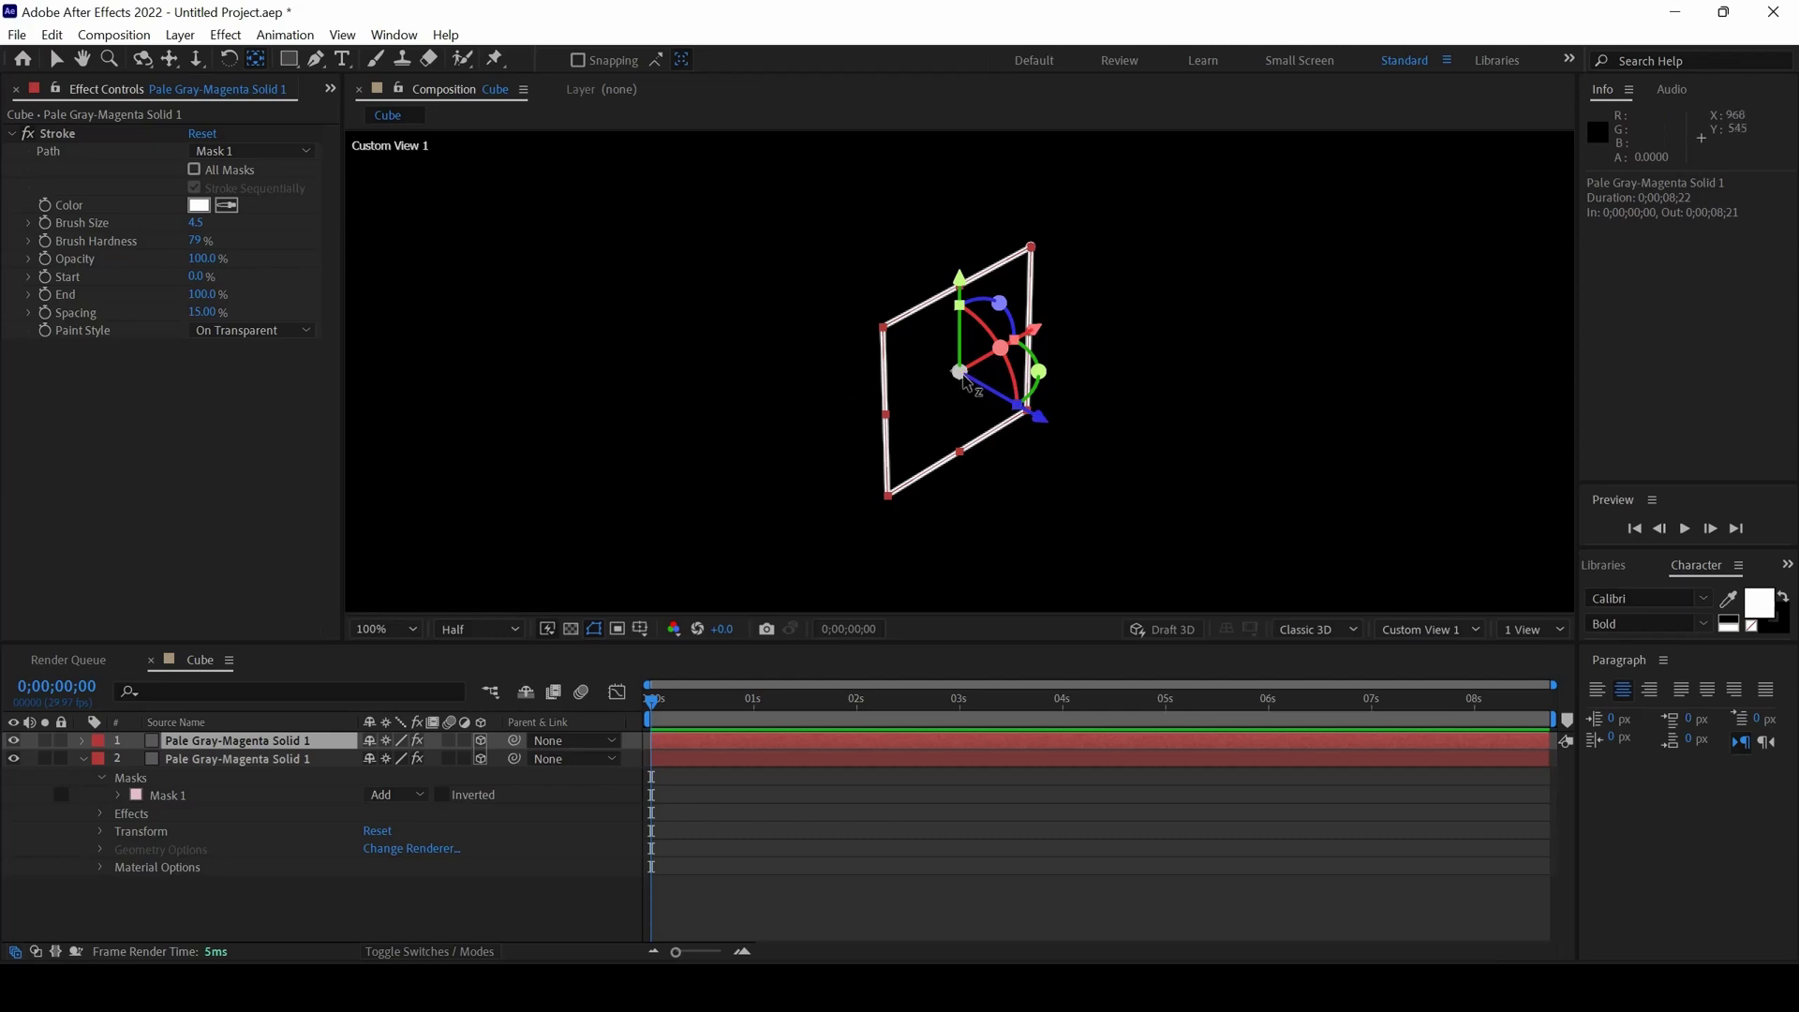
pyautogui.moveTo(986, 373); pyautogui.dragTo(900, 402)
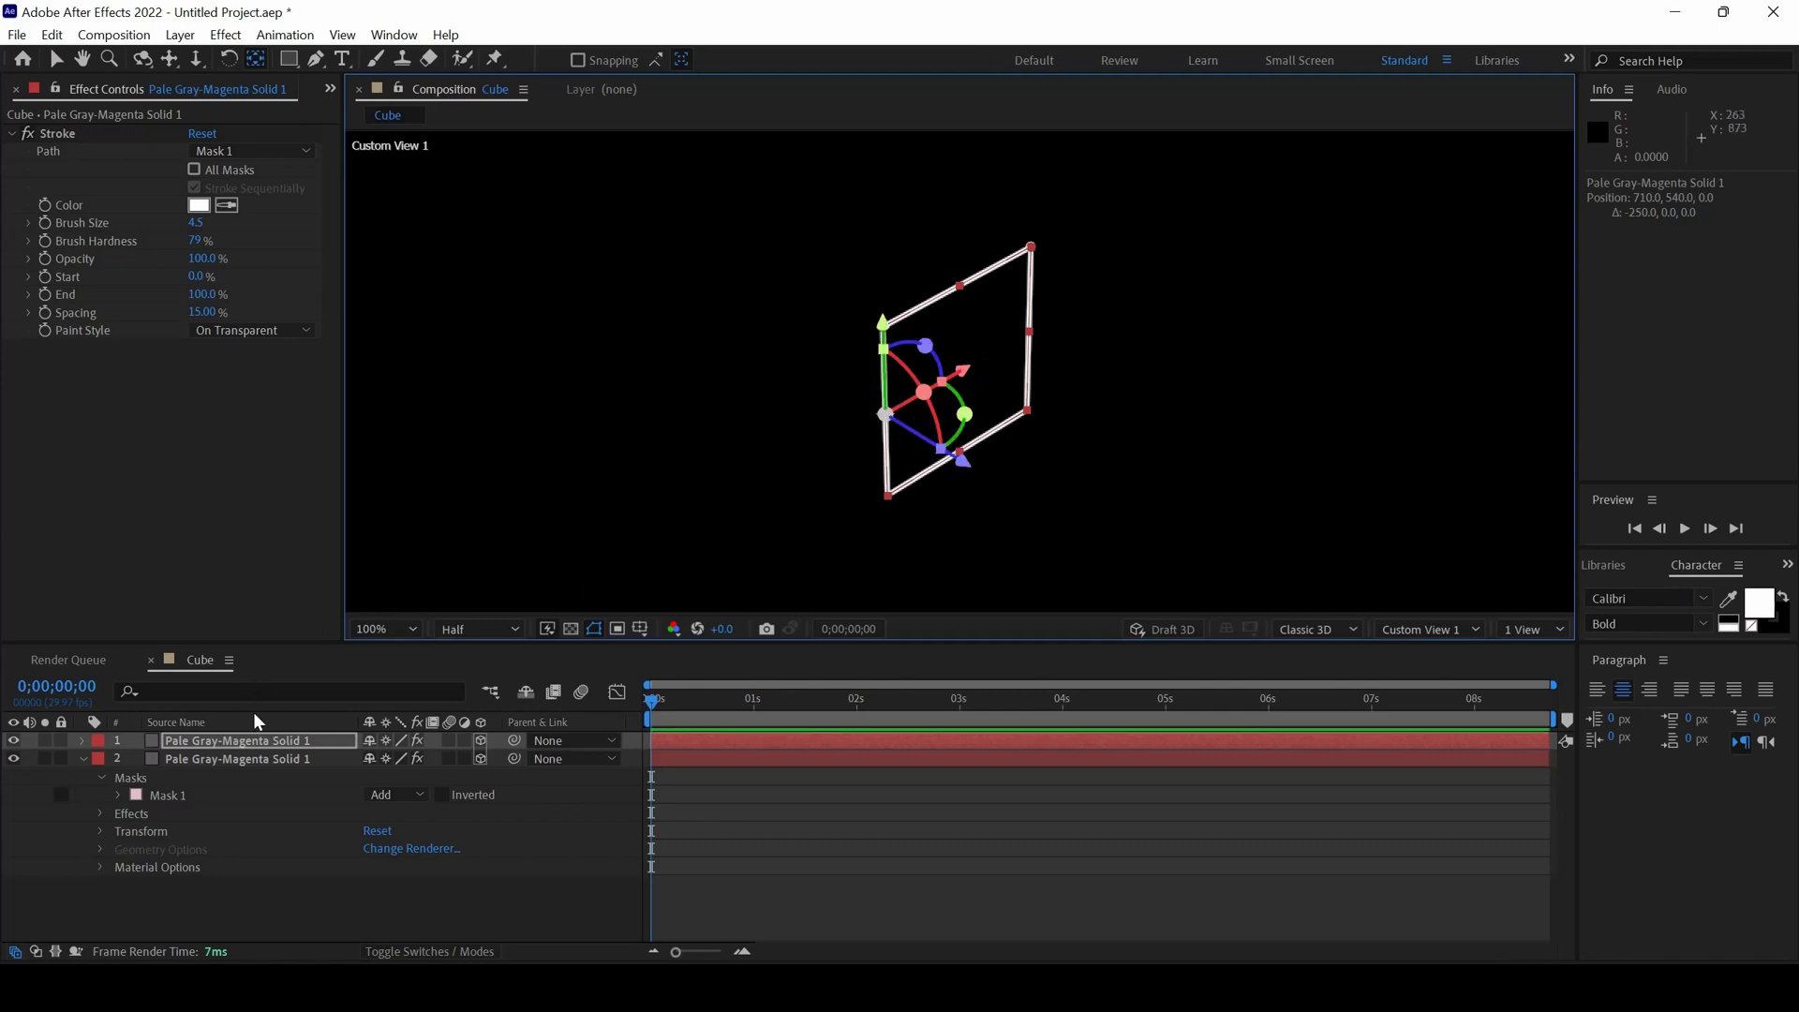
# Step: Set the top square layer's Y Rotation to 90°
pyautogui.click(249, 743)
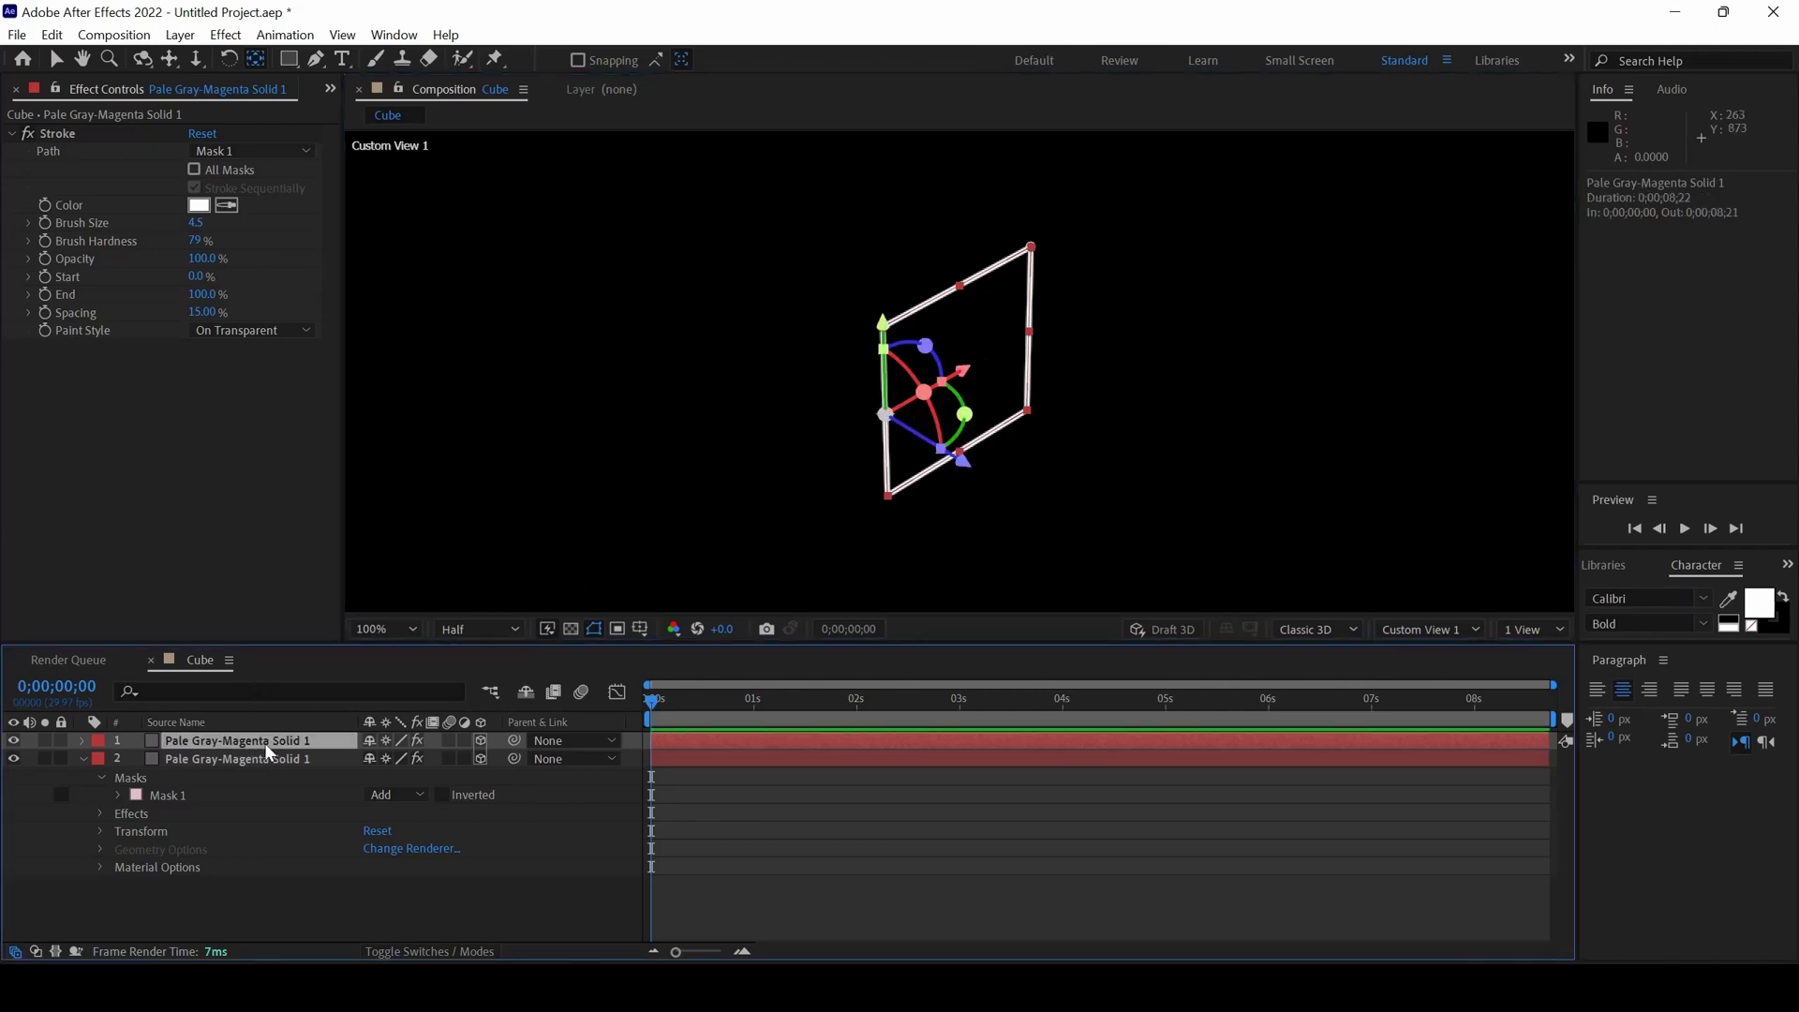
pyautogui.press('r')
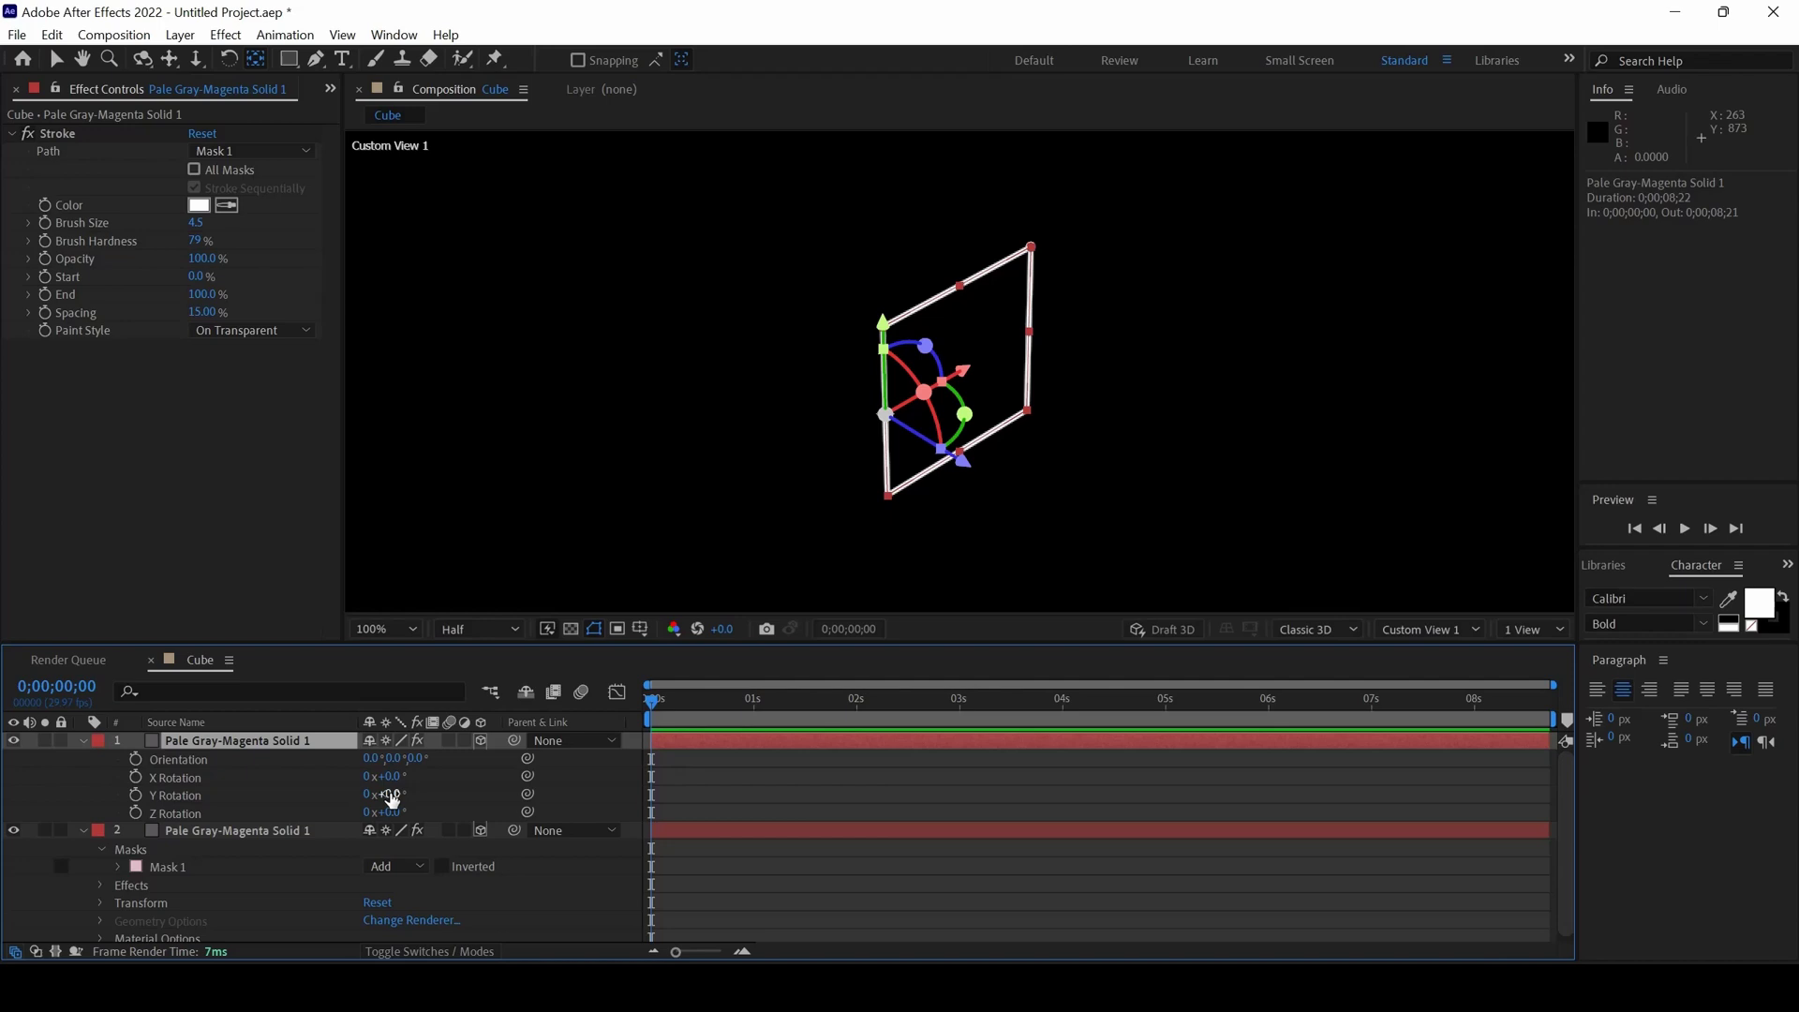
pyautogui.moveTo(386, 794); pyautogui.dragTo(446, 803)
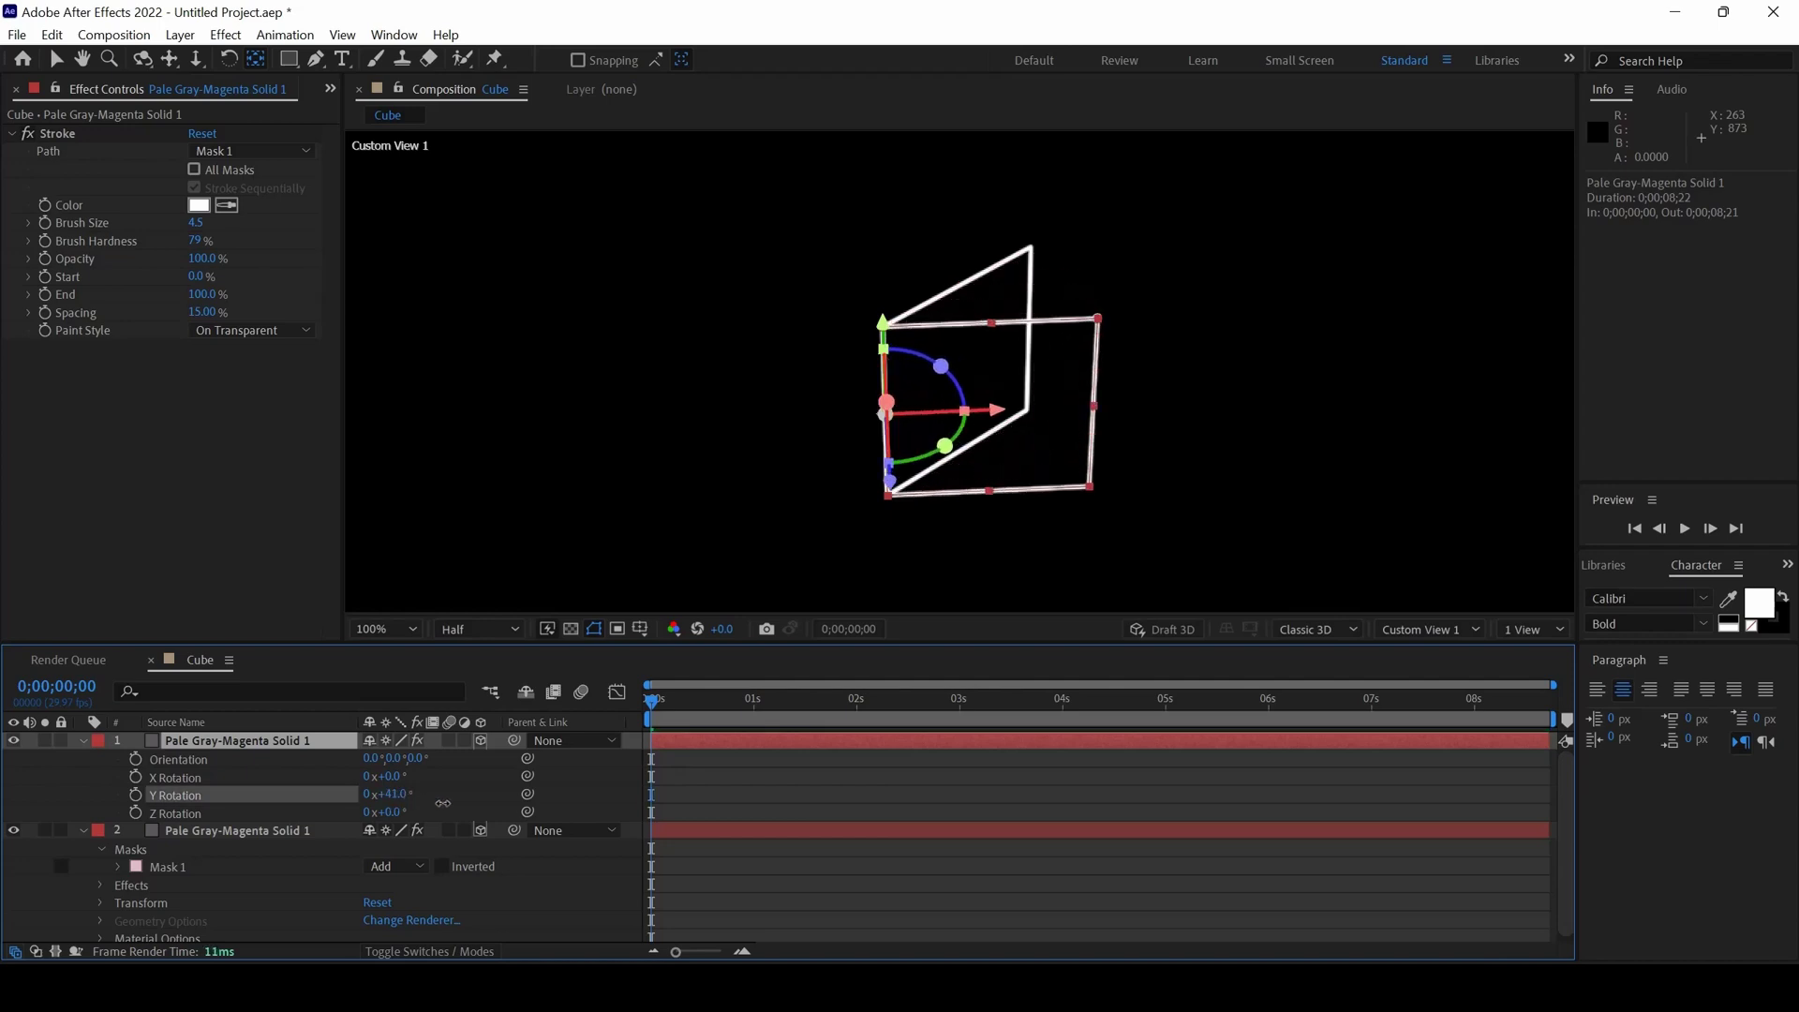
pyautogui.click(401, 795)
pyautogui.write('90')
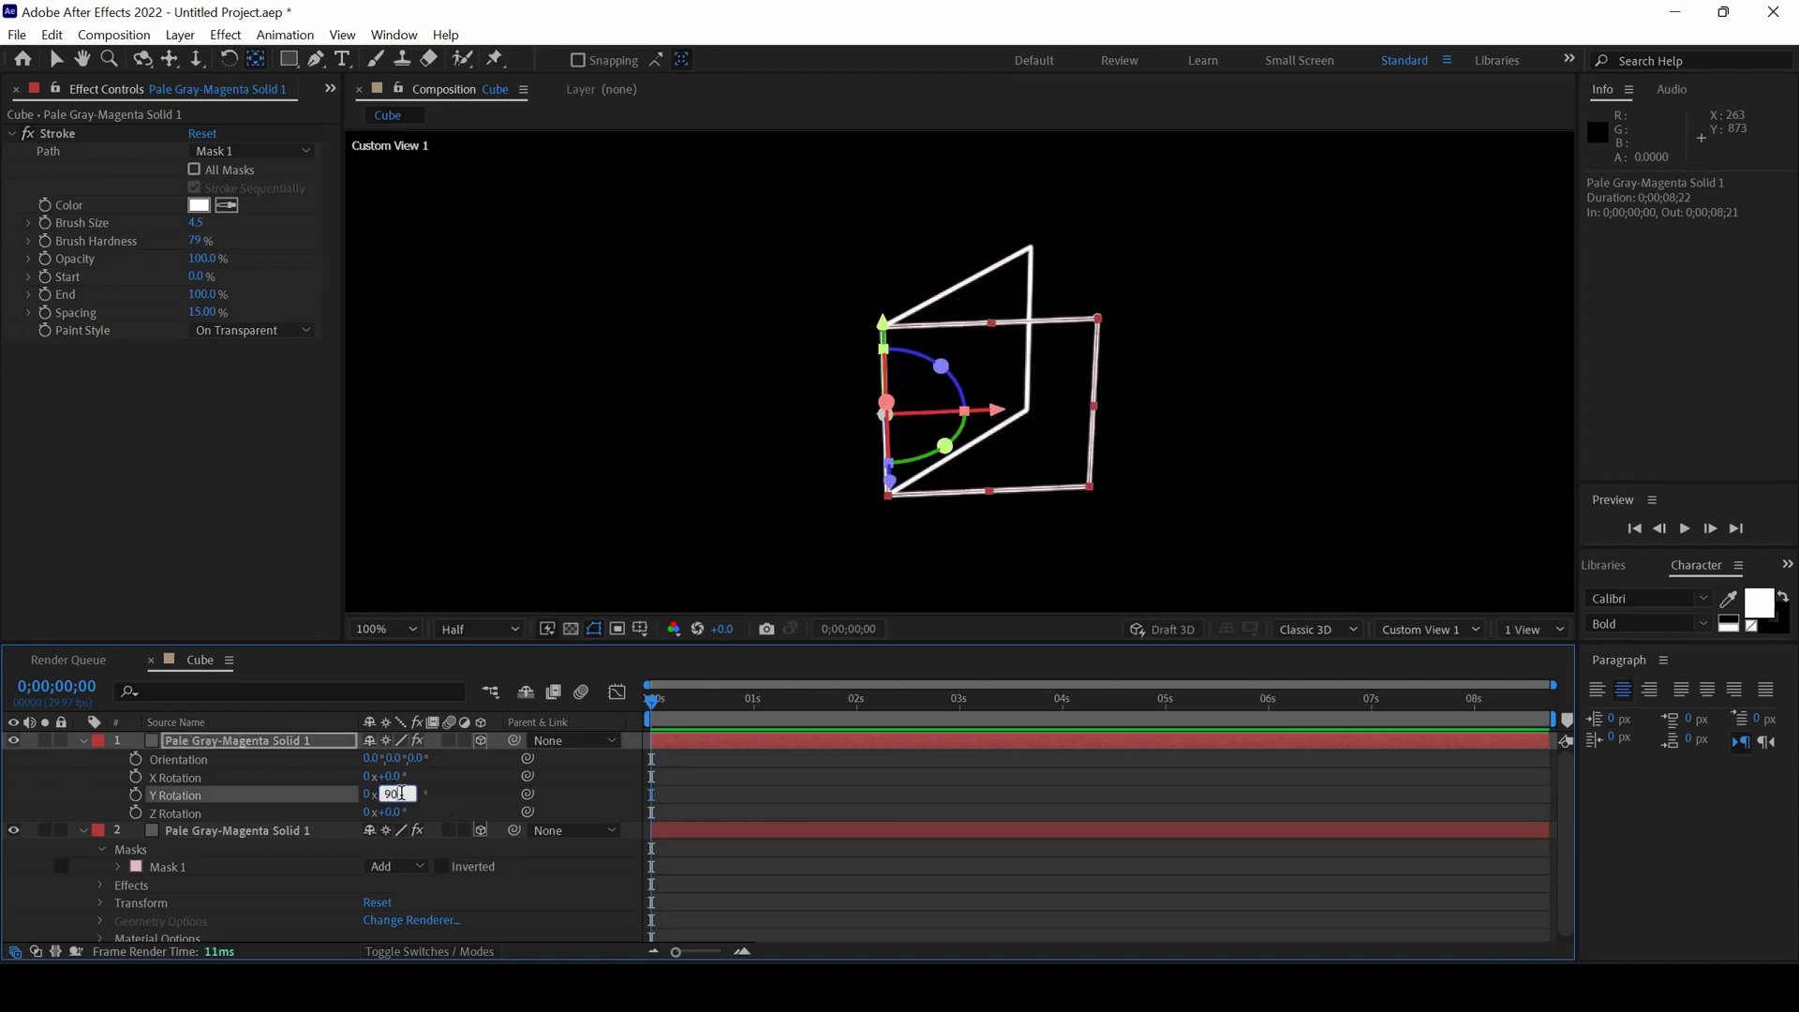
pyautogui.press('Return')
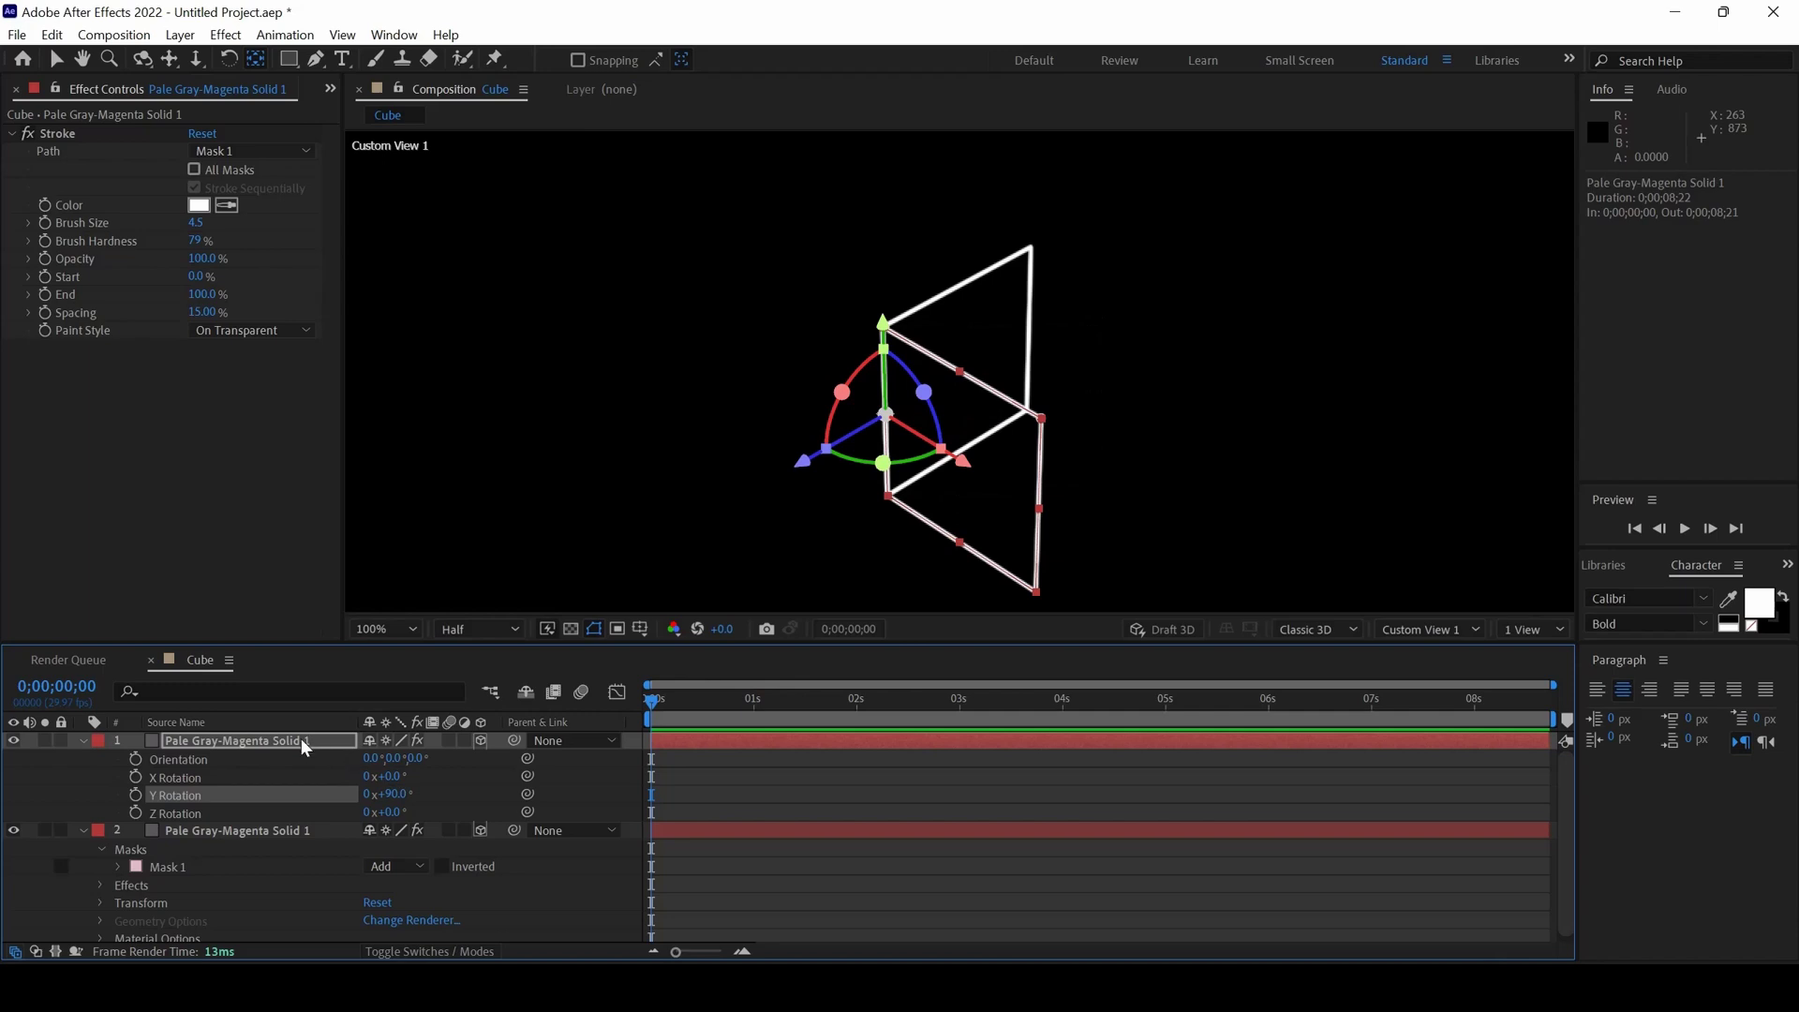
pyautogui.click(306, 742)
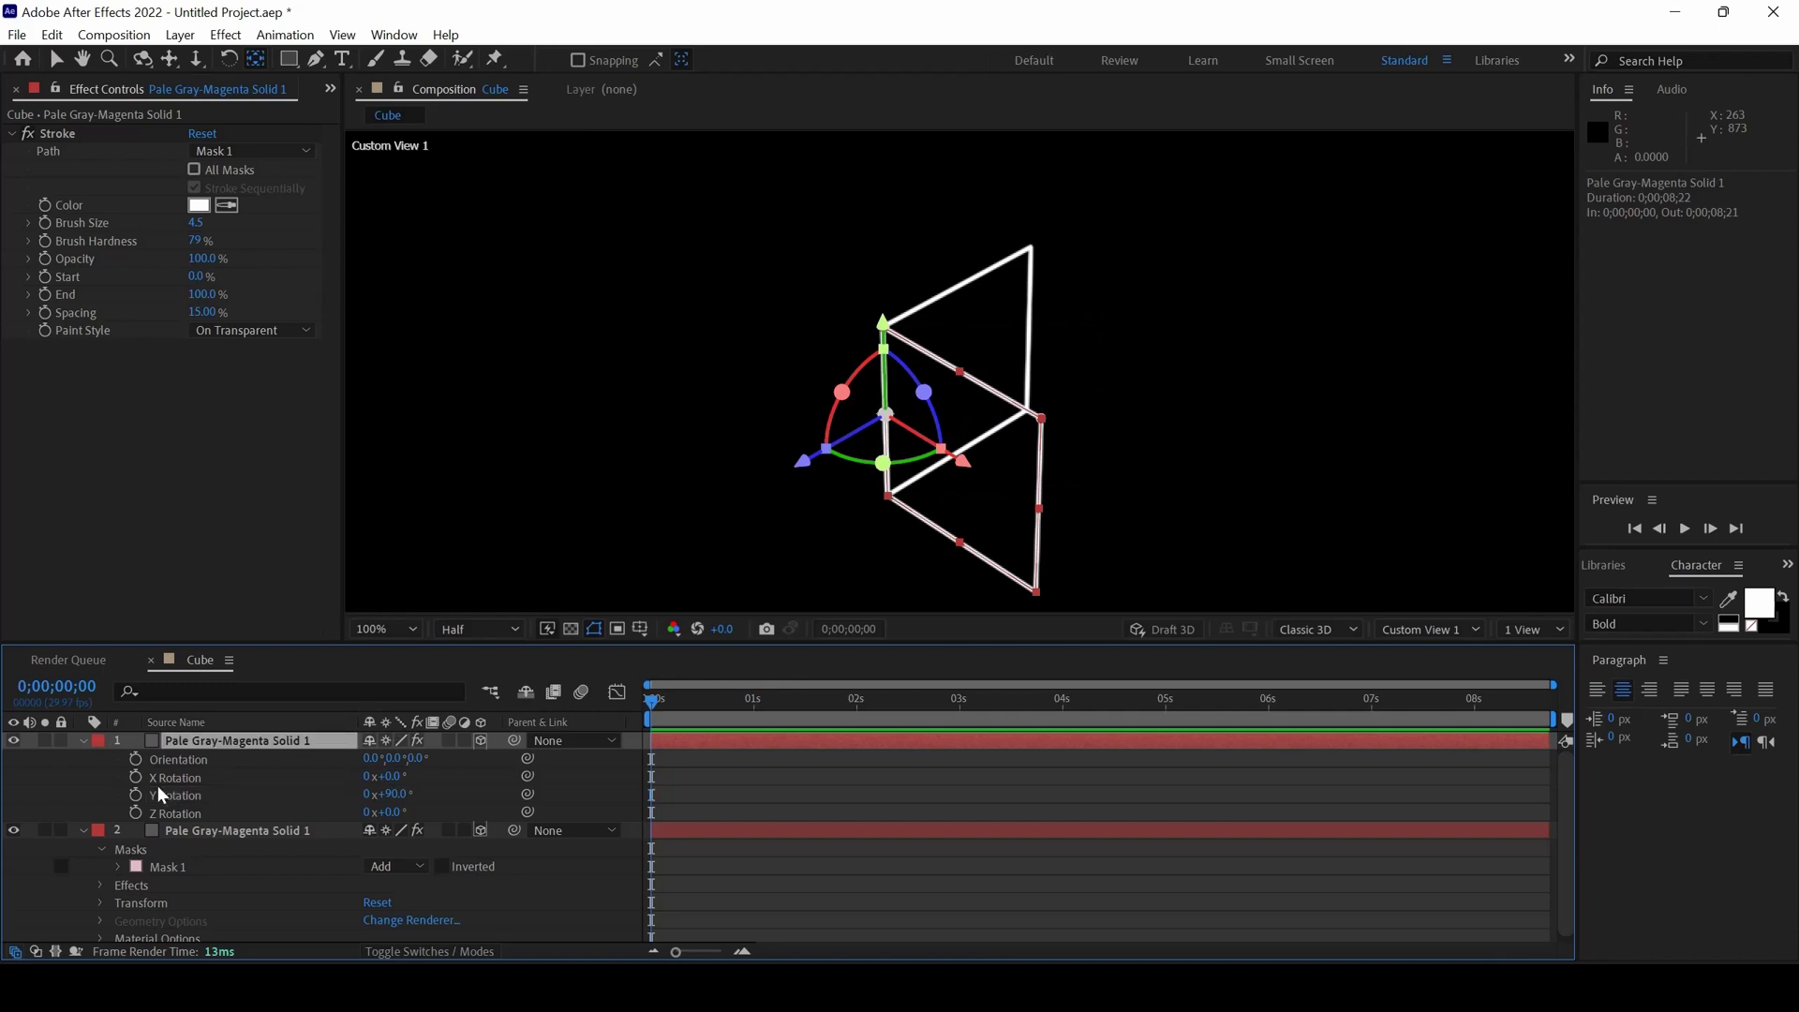
# Step: Duplicate the rotated square and push the copy back to Z -500
pyautogui.hotkey('ctrl', 'd')
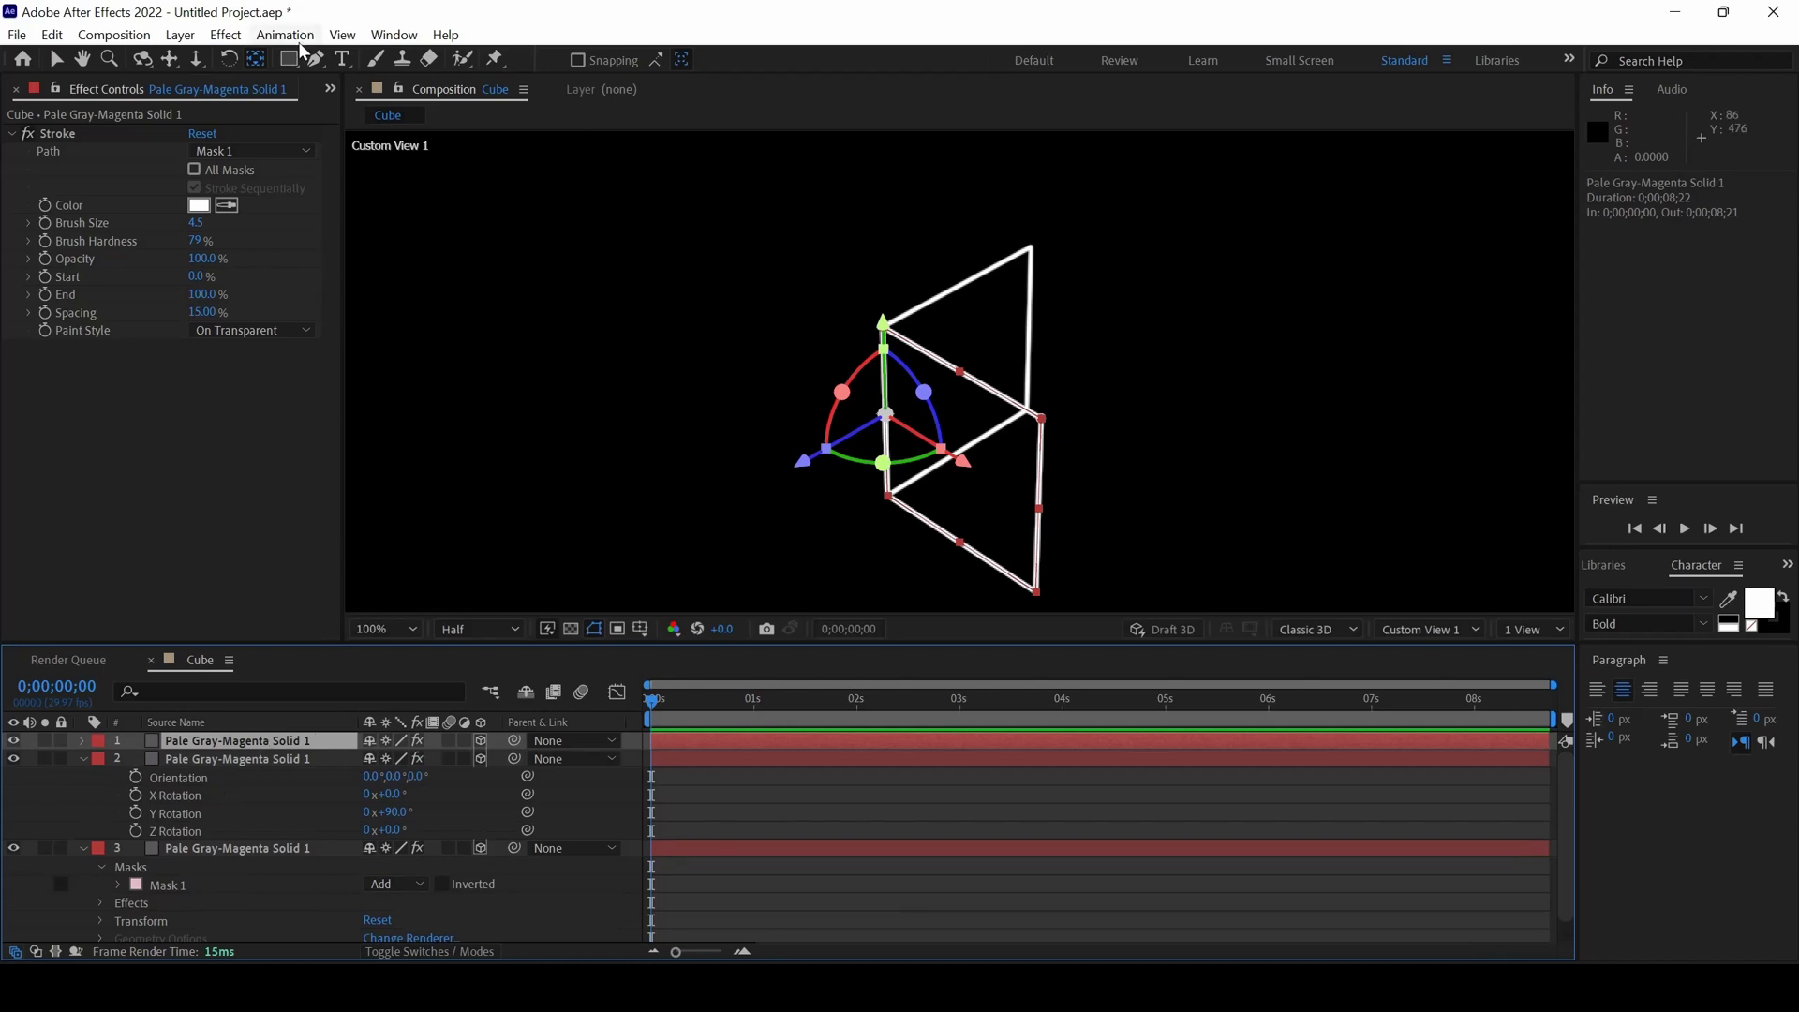
pyautogui.click(256, 61)
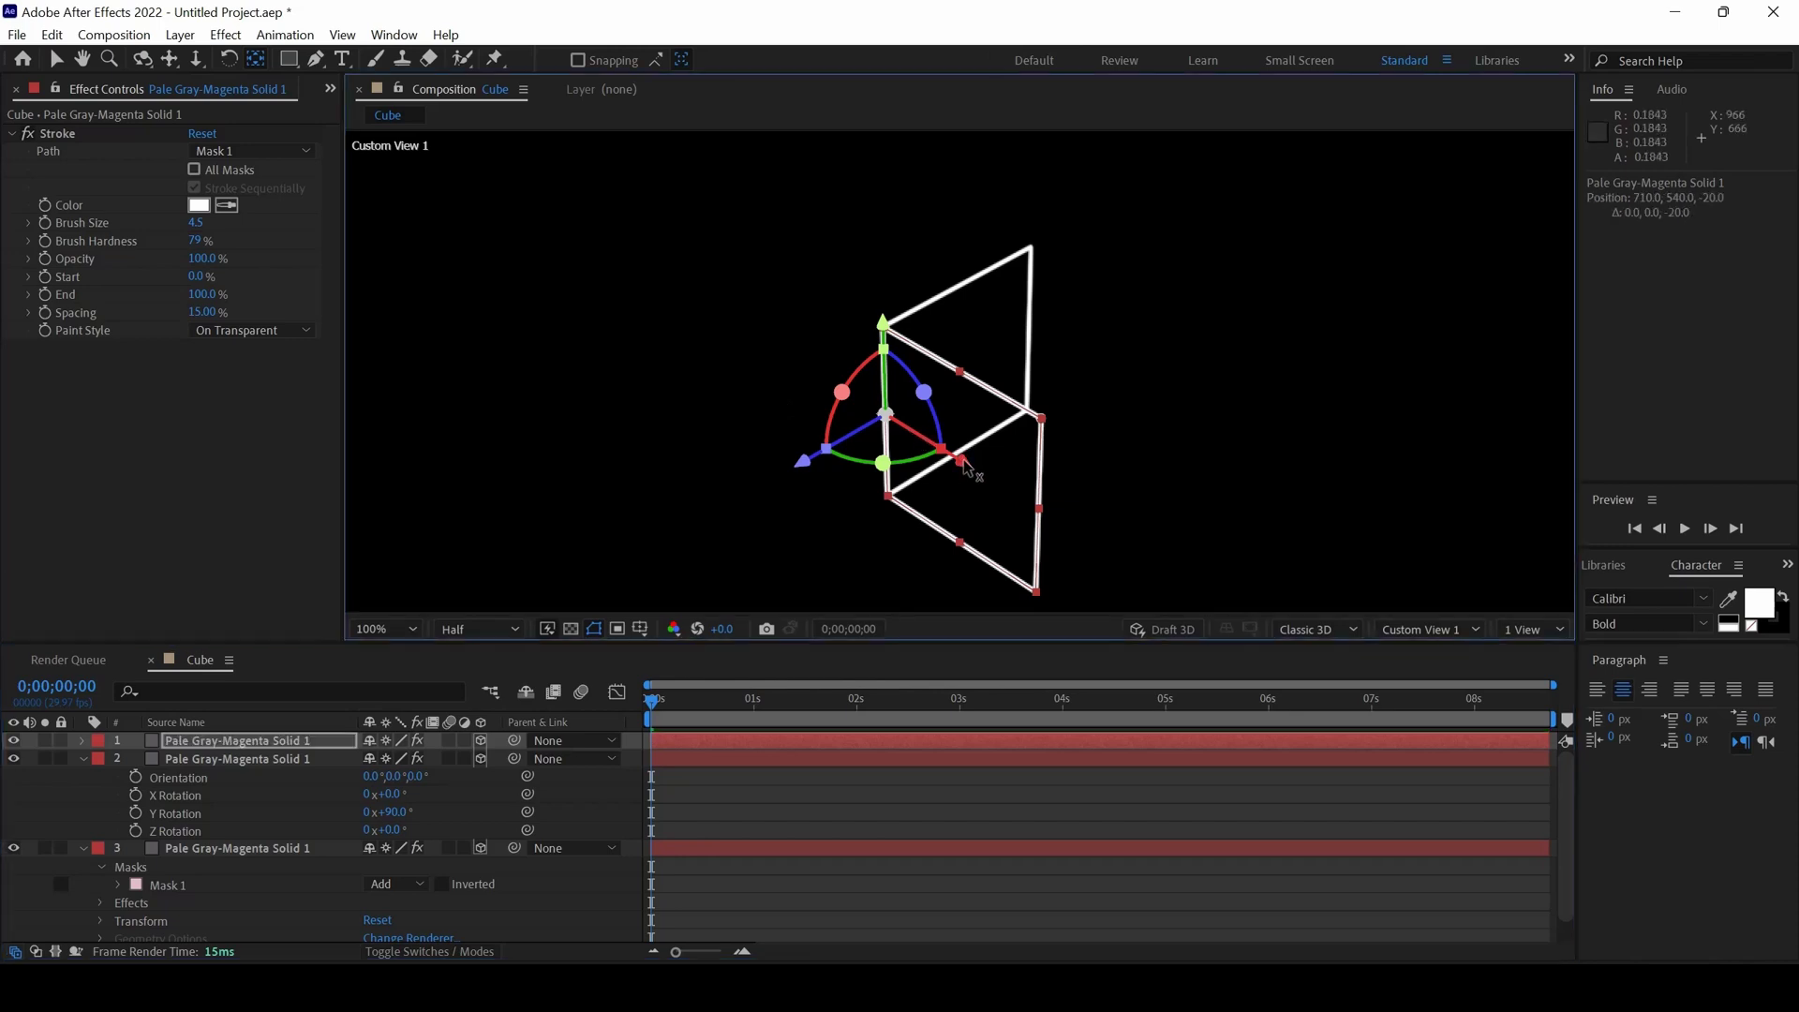
pyautogui.moveTo(974, 471); pyautogui.dragTo(1120, 558)
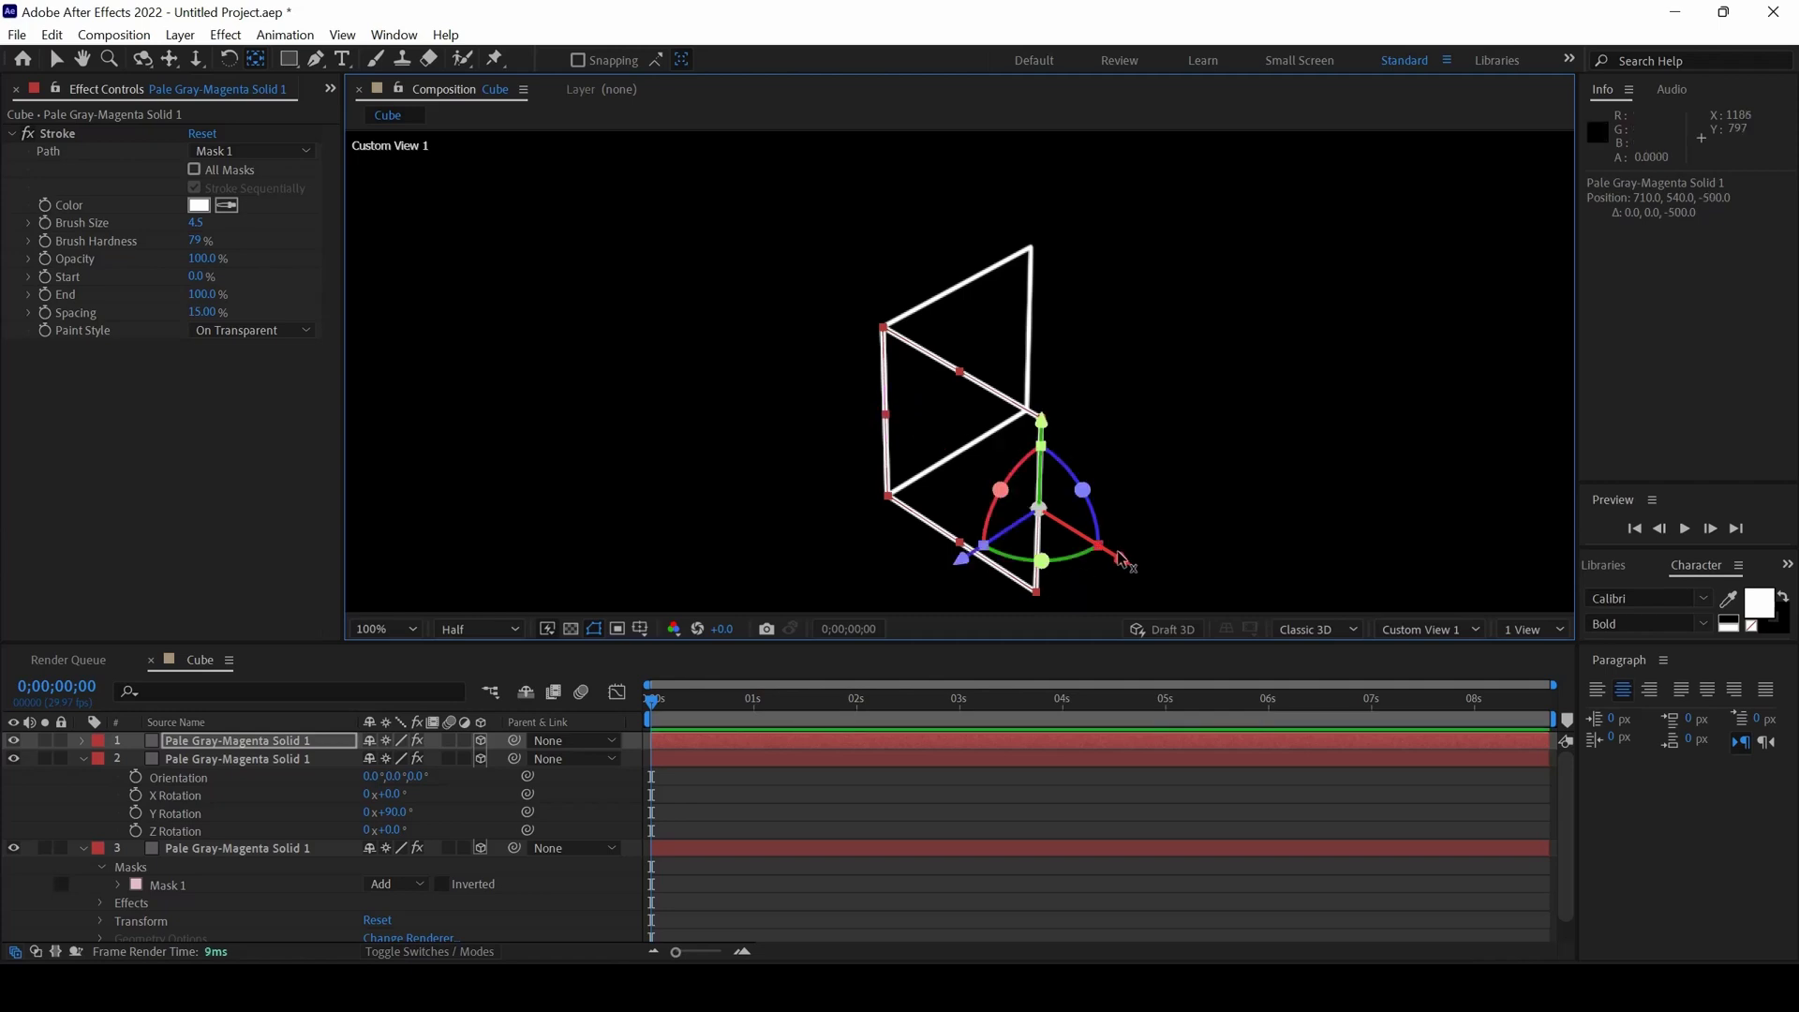
# Step: Set the copied square's Y Rotation to 180°
pyautogui.click(253, 745)
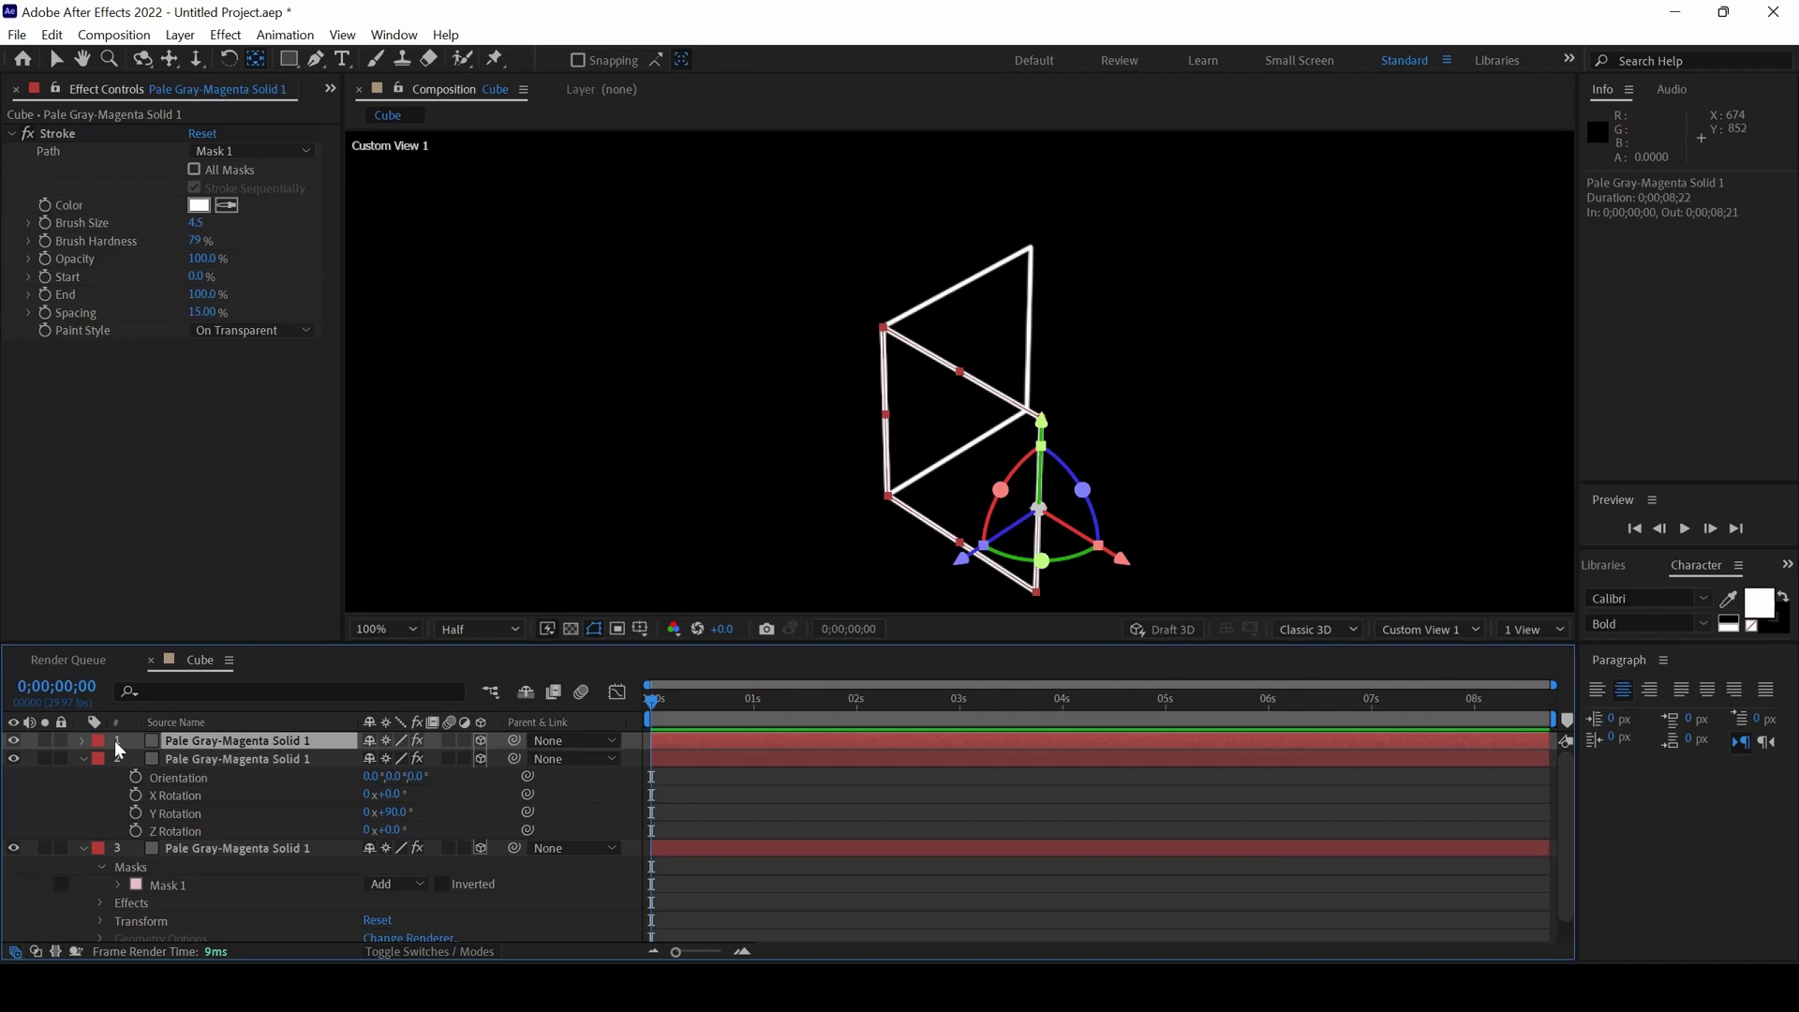
pyautogui.press('r')
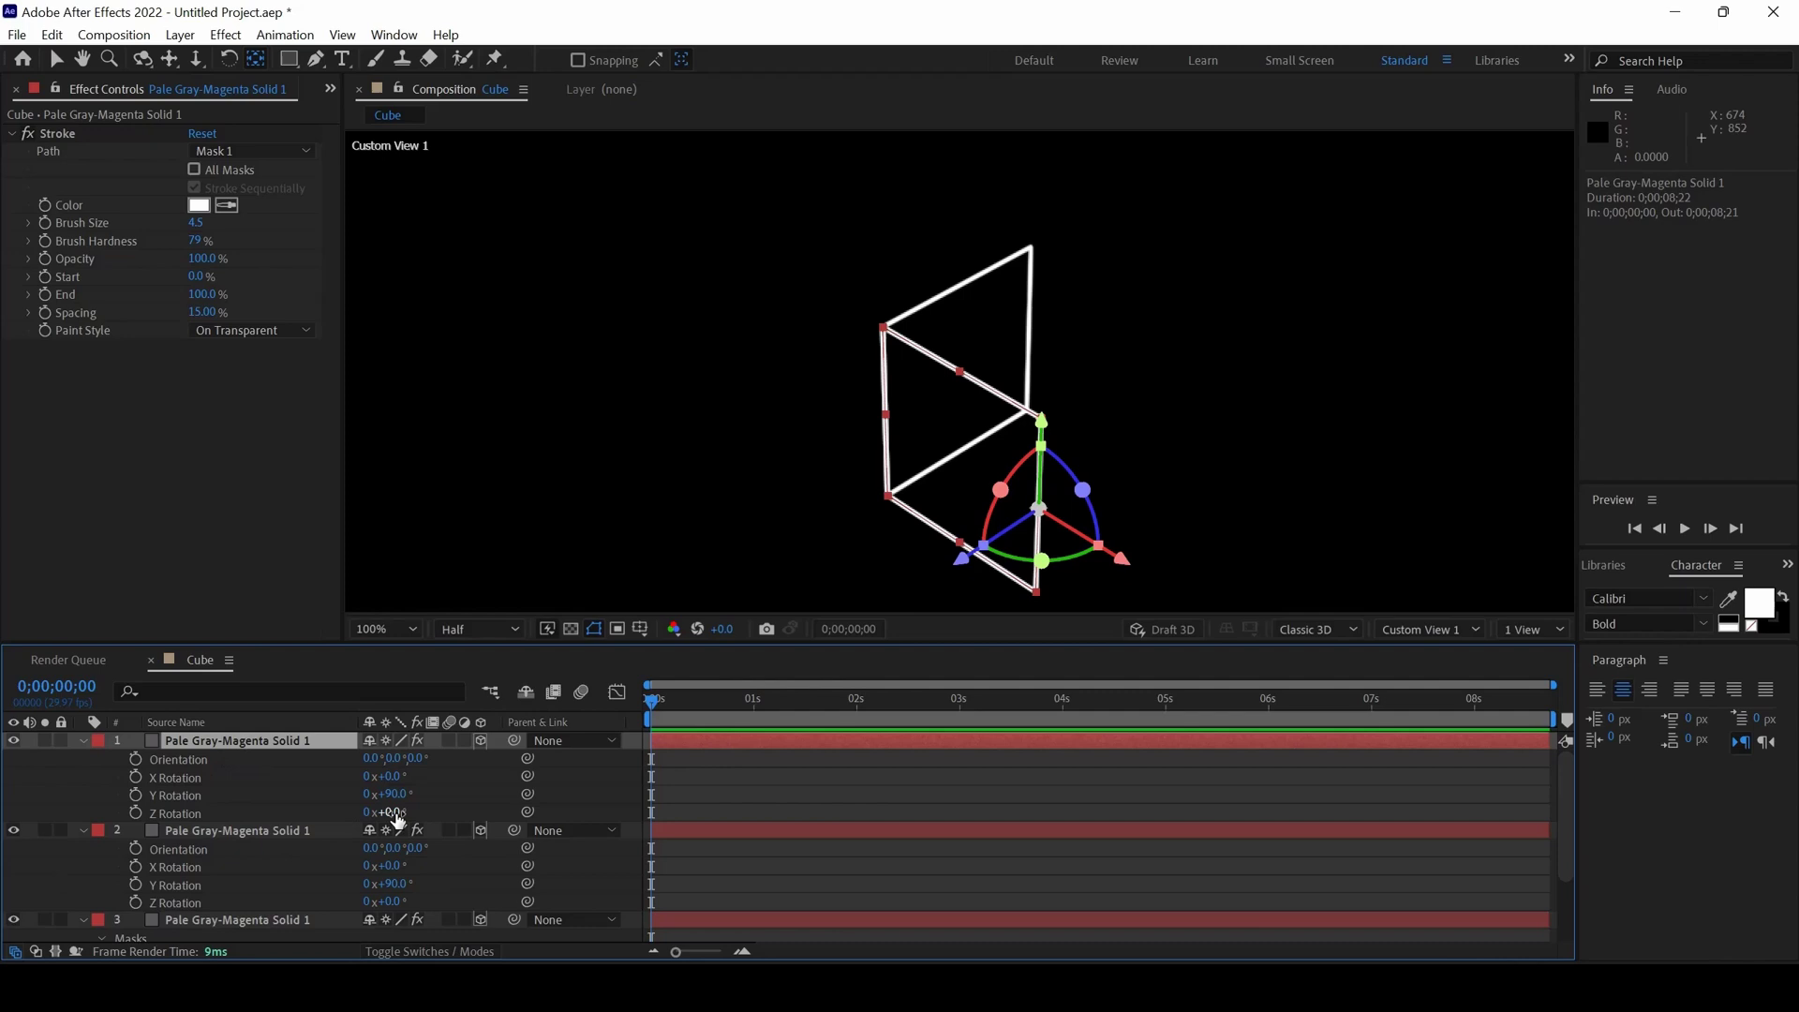
pyautogui.moveTo(388, 795); pyautogui.dragTo(409, 794)
pyautogui.click(394, 794)
pyautogui.write('1')
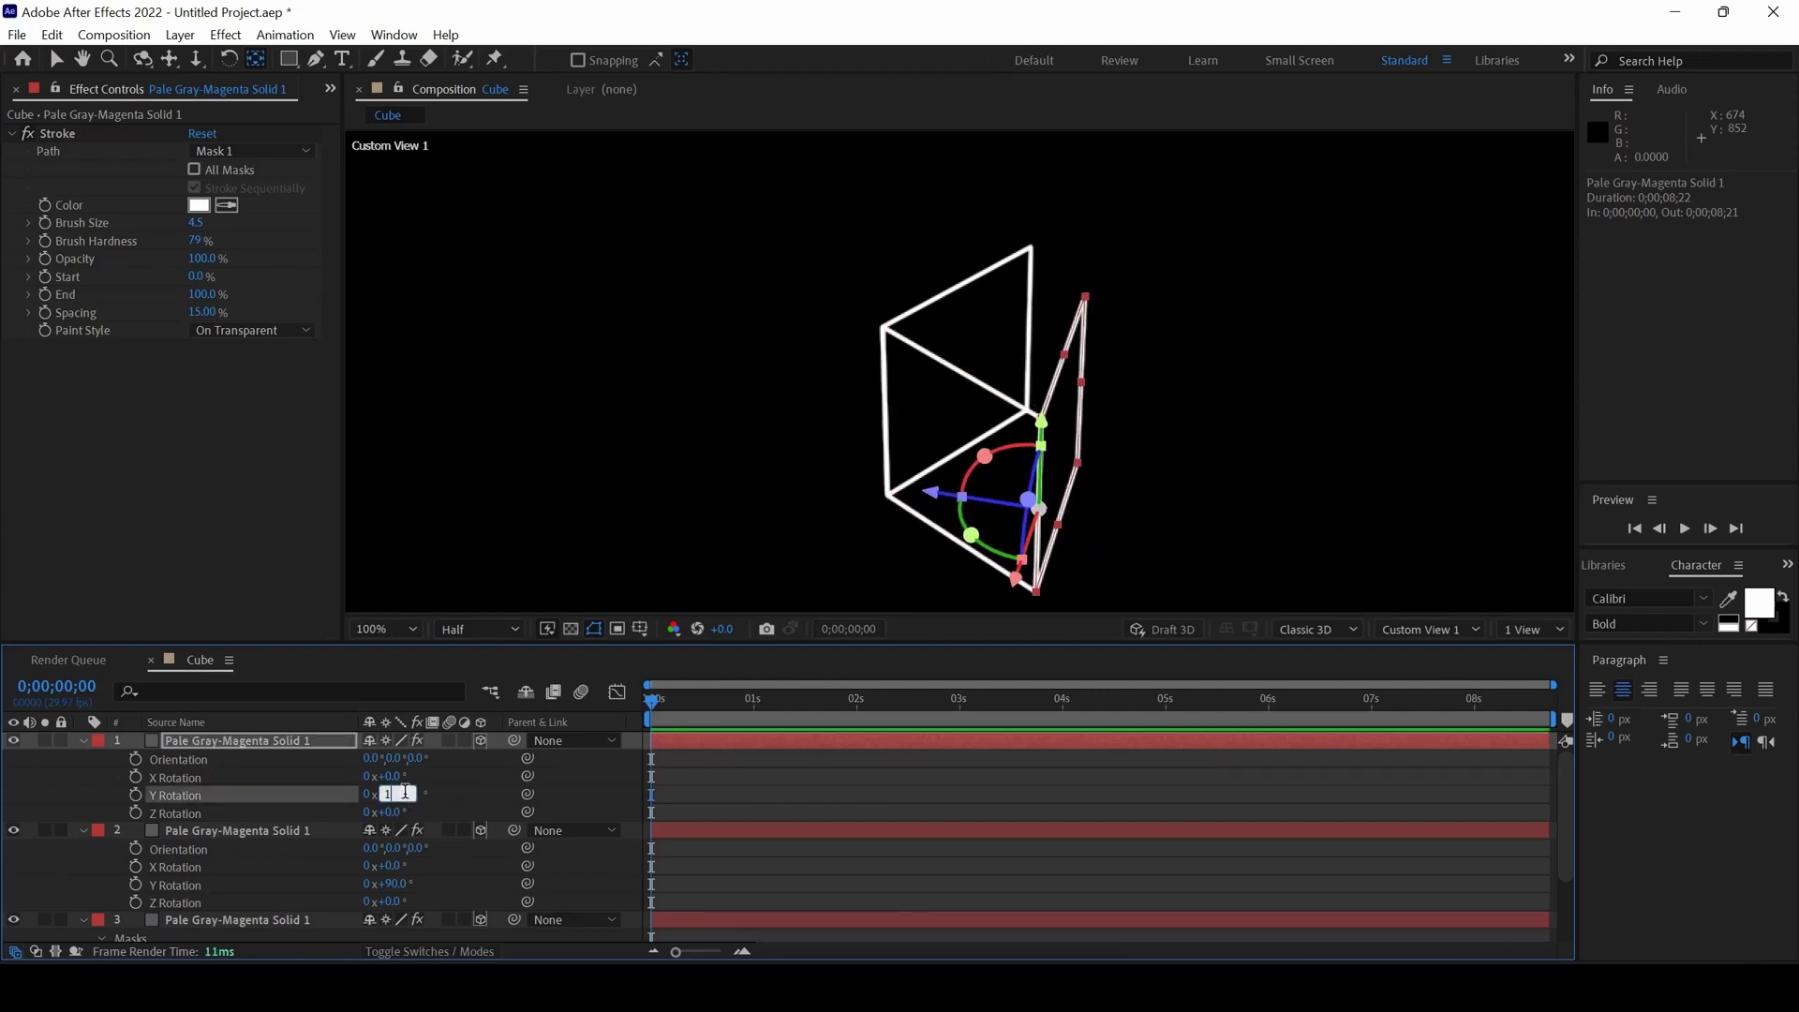
pyautogui.write('80')
pyautogui.press('Return')
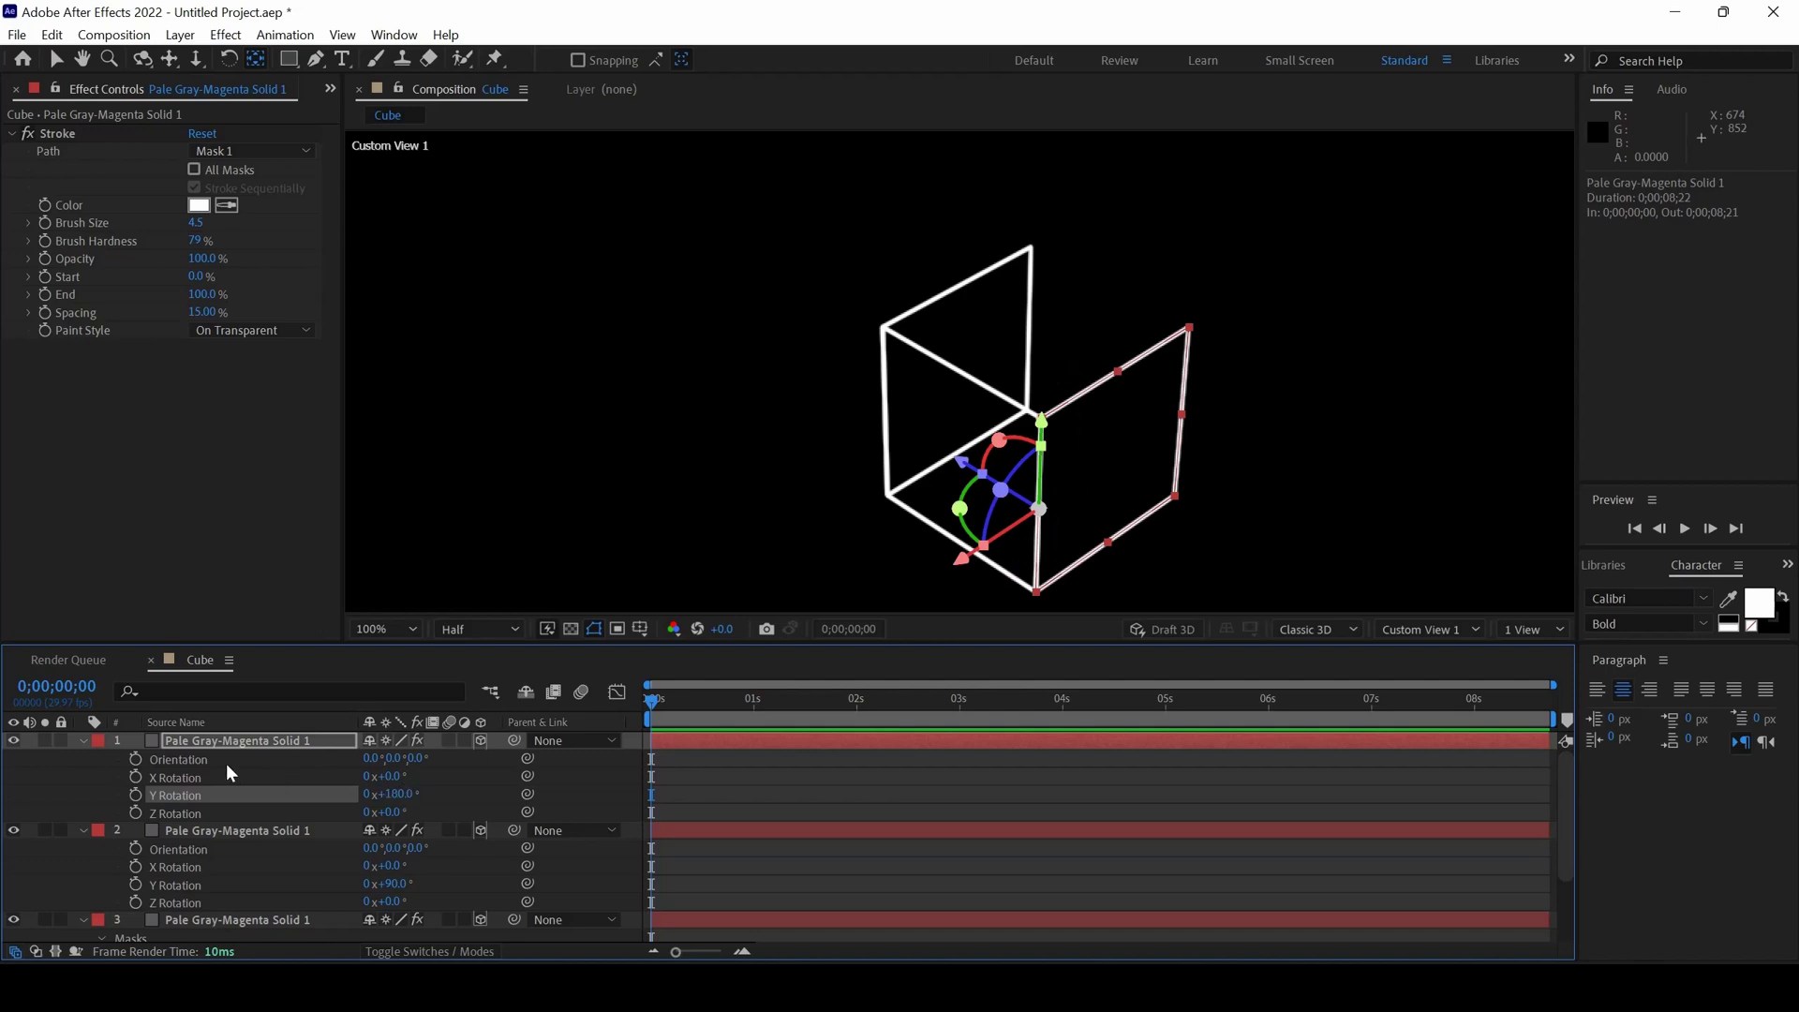
pyautogui.click(232, 757)
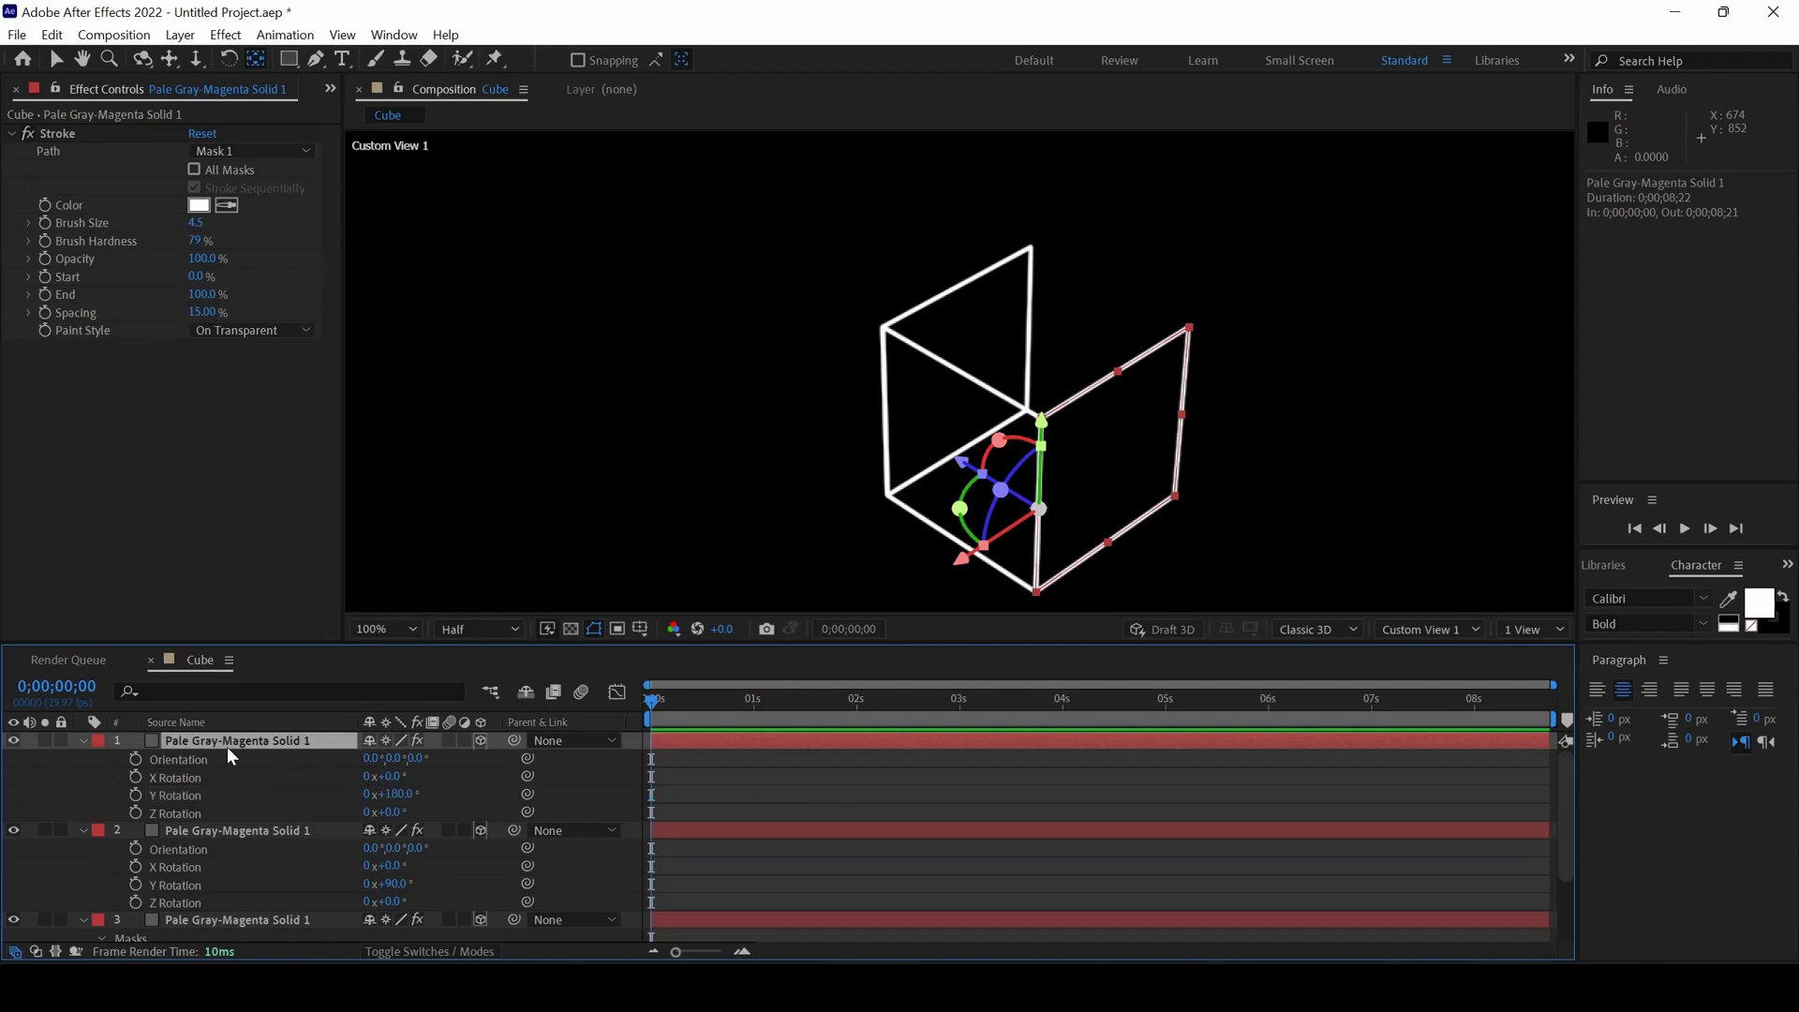
pyautogui.press('r')
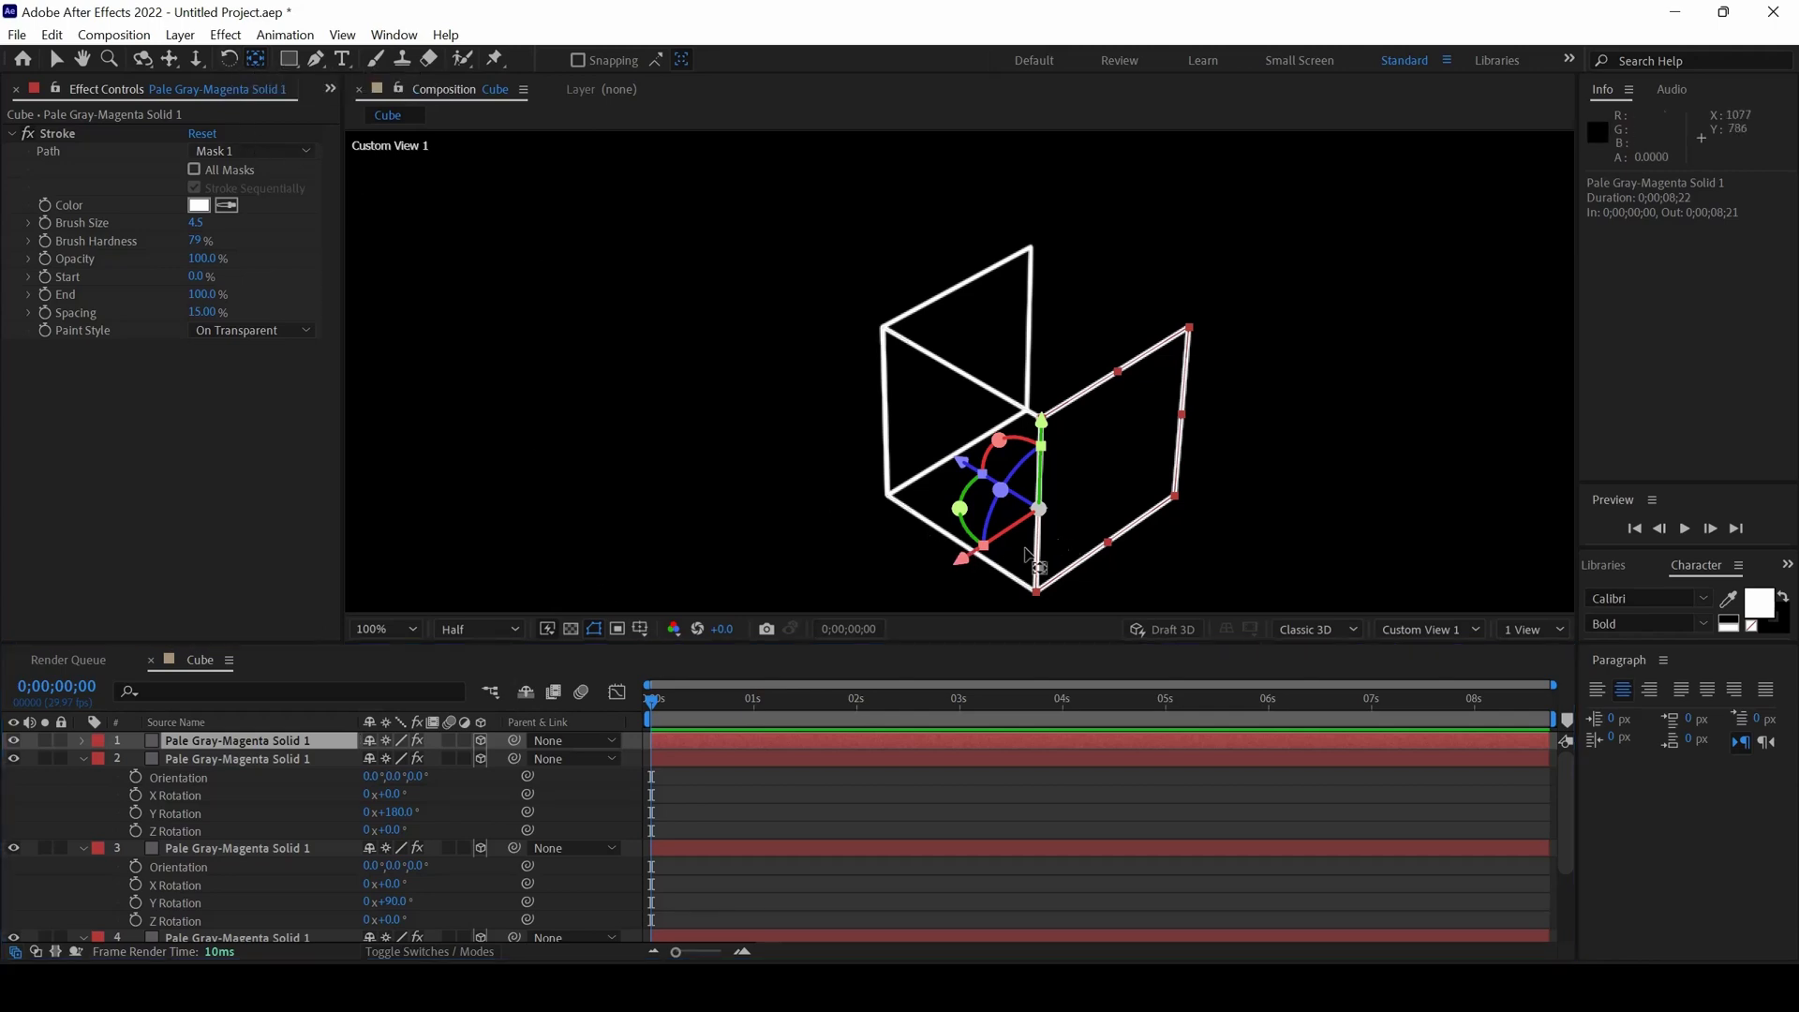
# Step: Slide the fourth square to X 1200 and set its Y Rotation to 270°
pyautogui.moveTo(971, 563); pyautogui.dragTo(1135, 519)
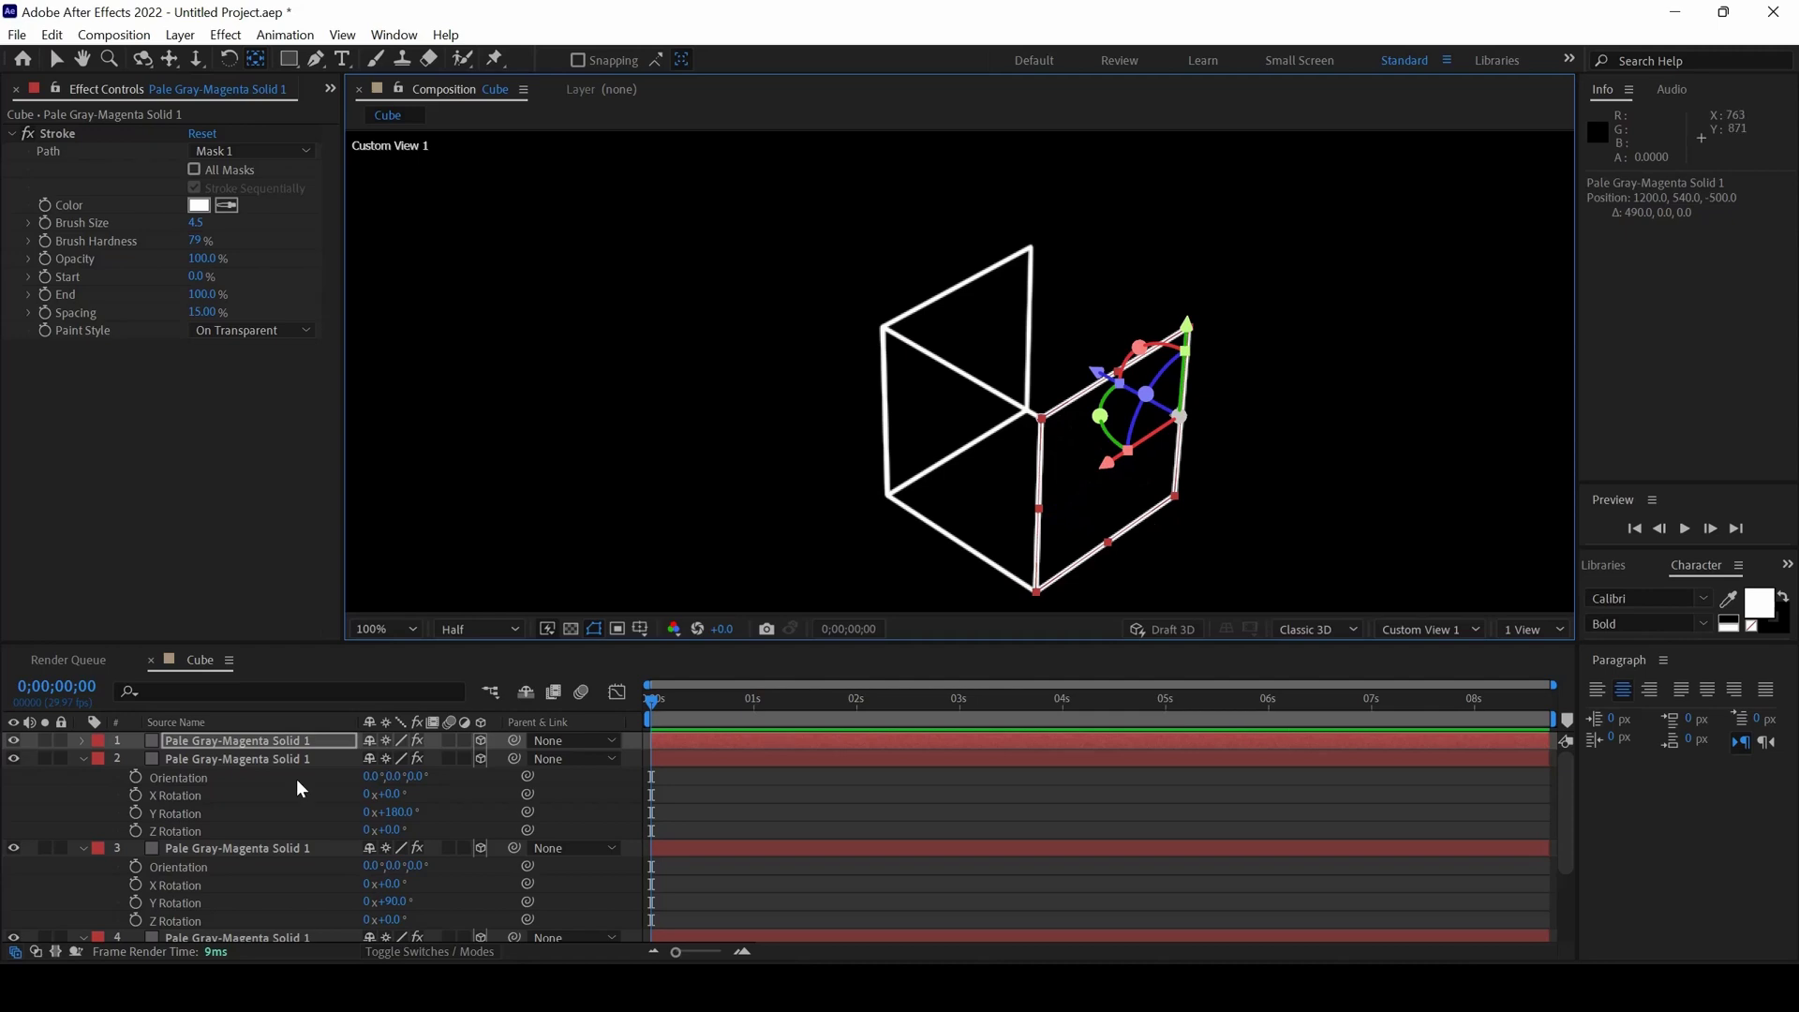
pyautogui.press('r')
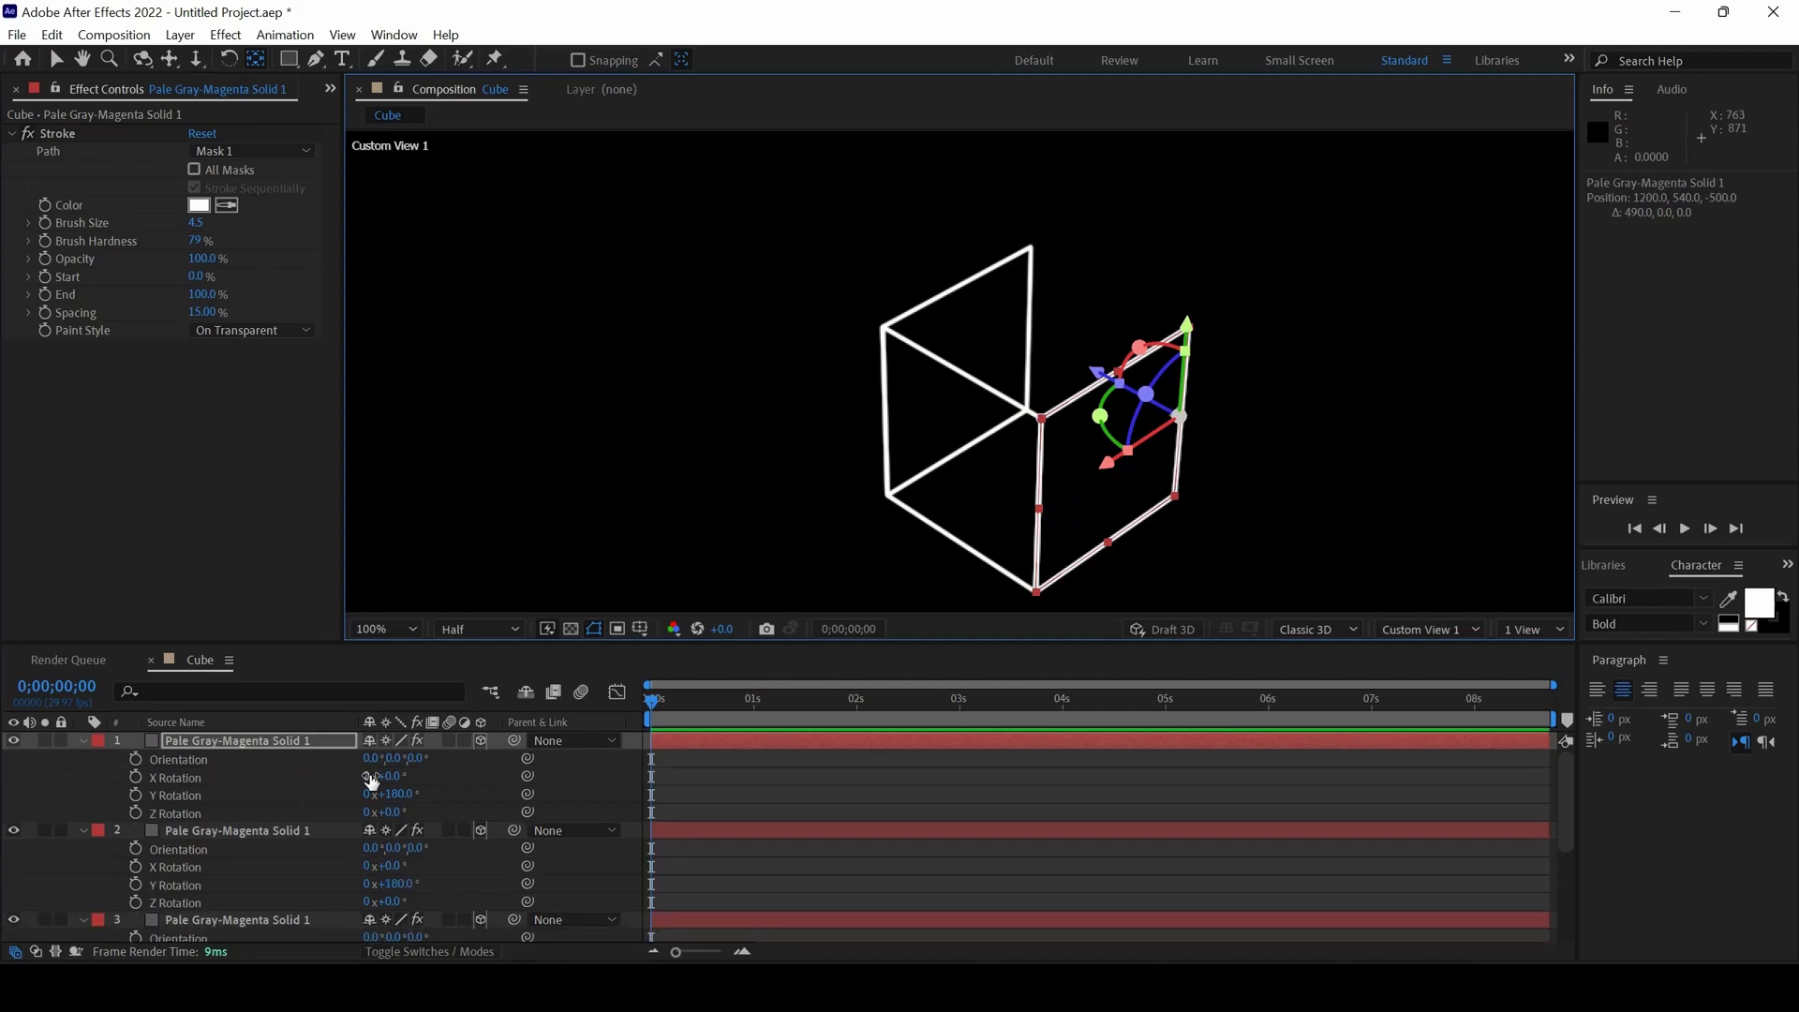
pyautogui.click(395, 794)
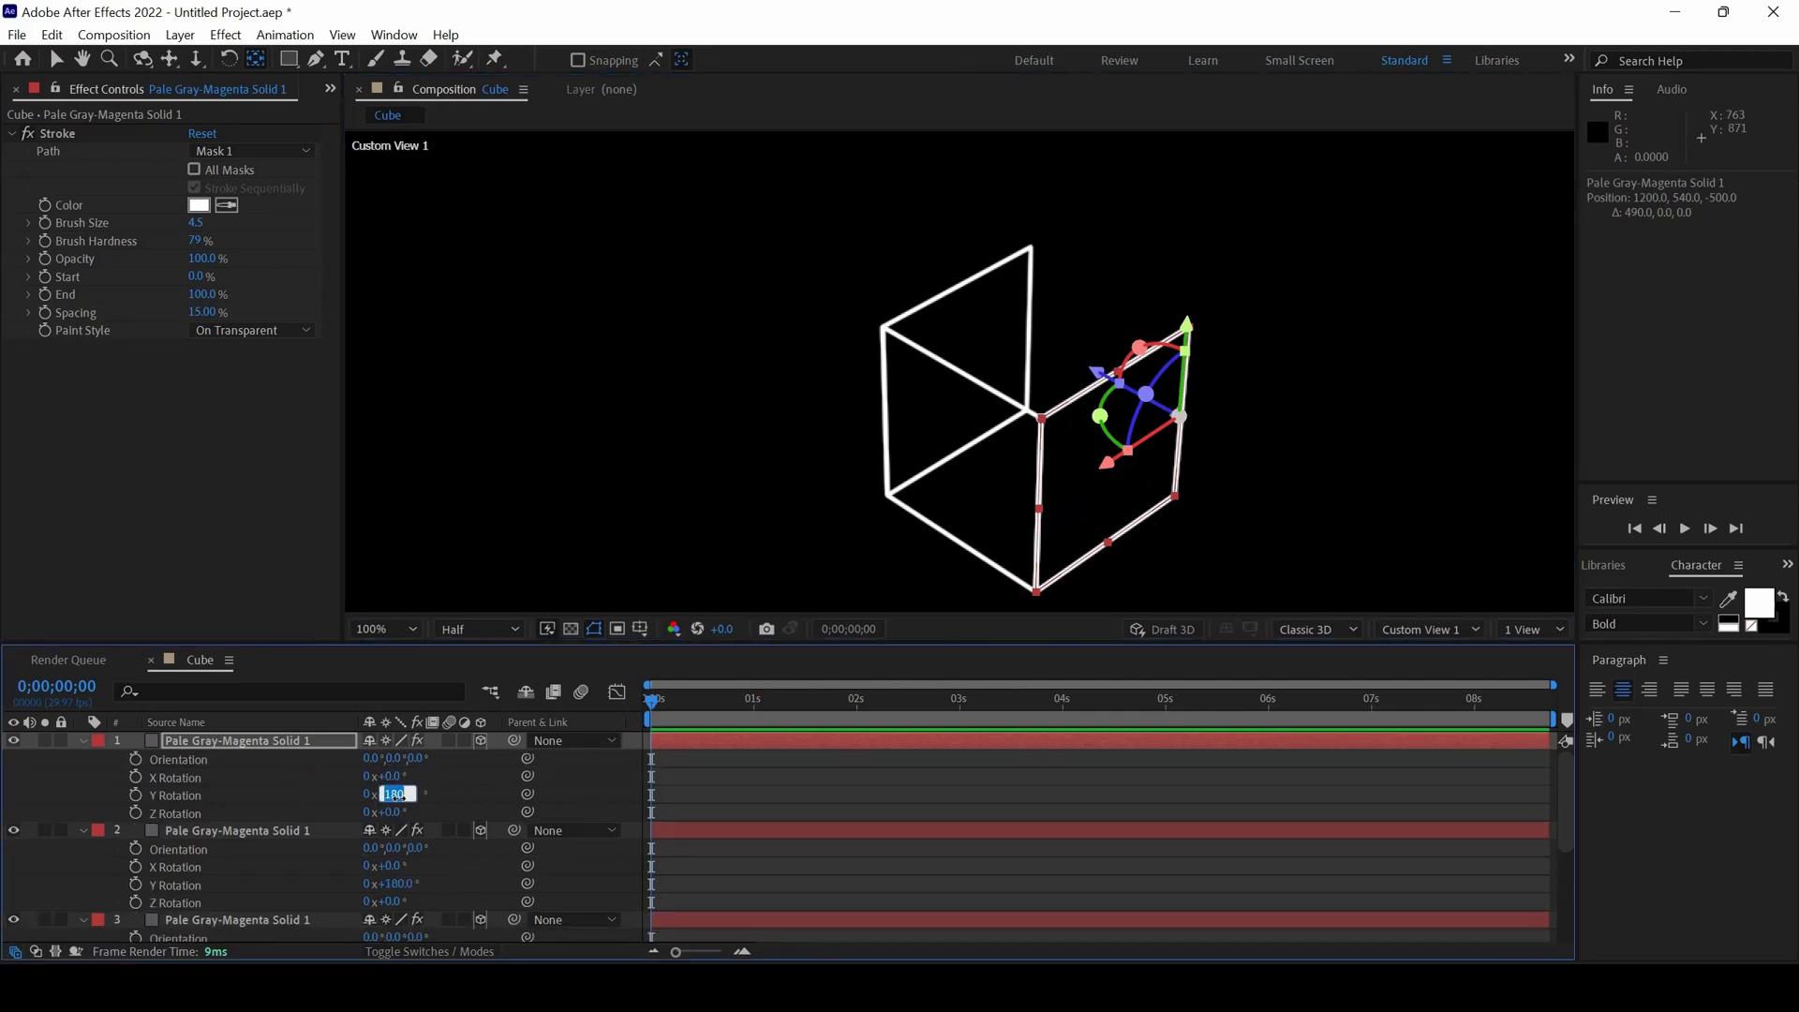
pyautogui.write('270')
pyautogui.press('Return')
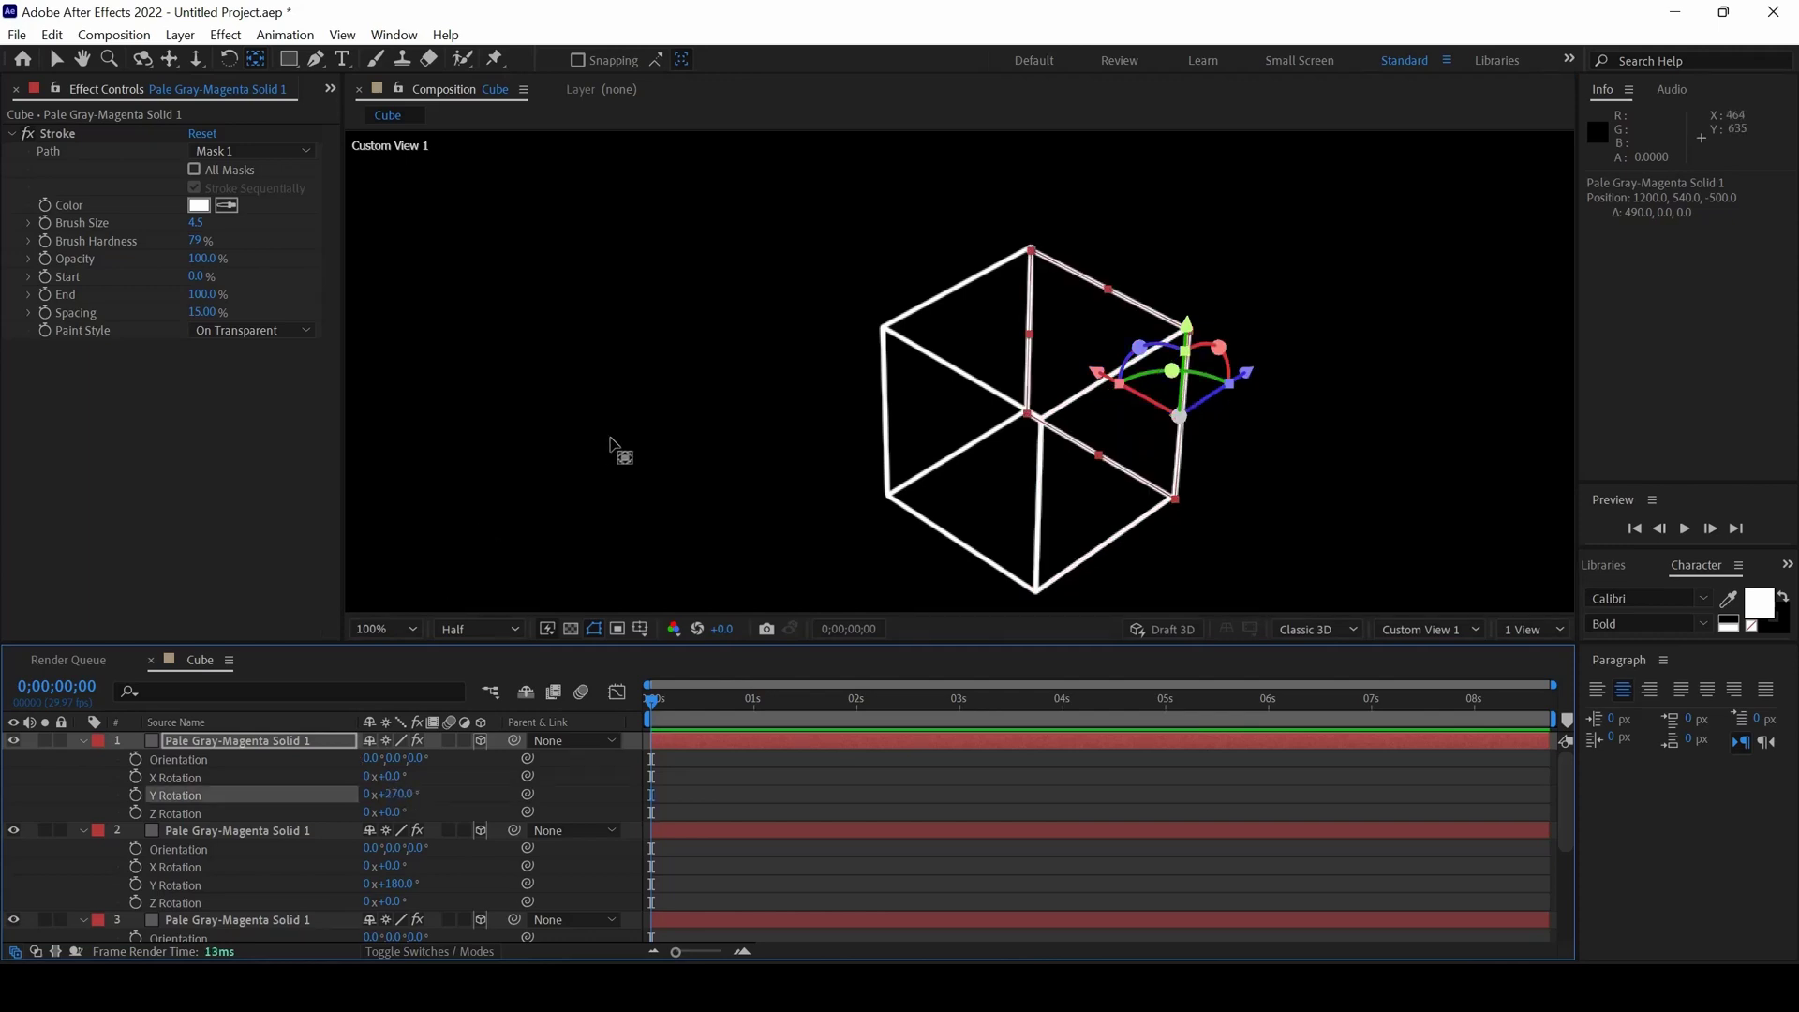
pyautogui.scroll(-2, 613, 450)
# Step: Select all four square layers and pre-compose them into Pre-comp 1
pyautogui.click(56, 58)
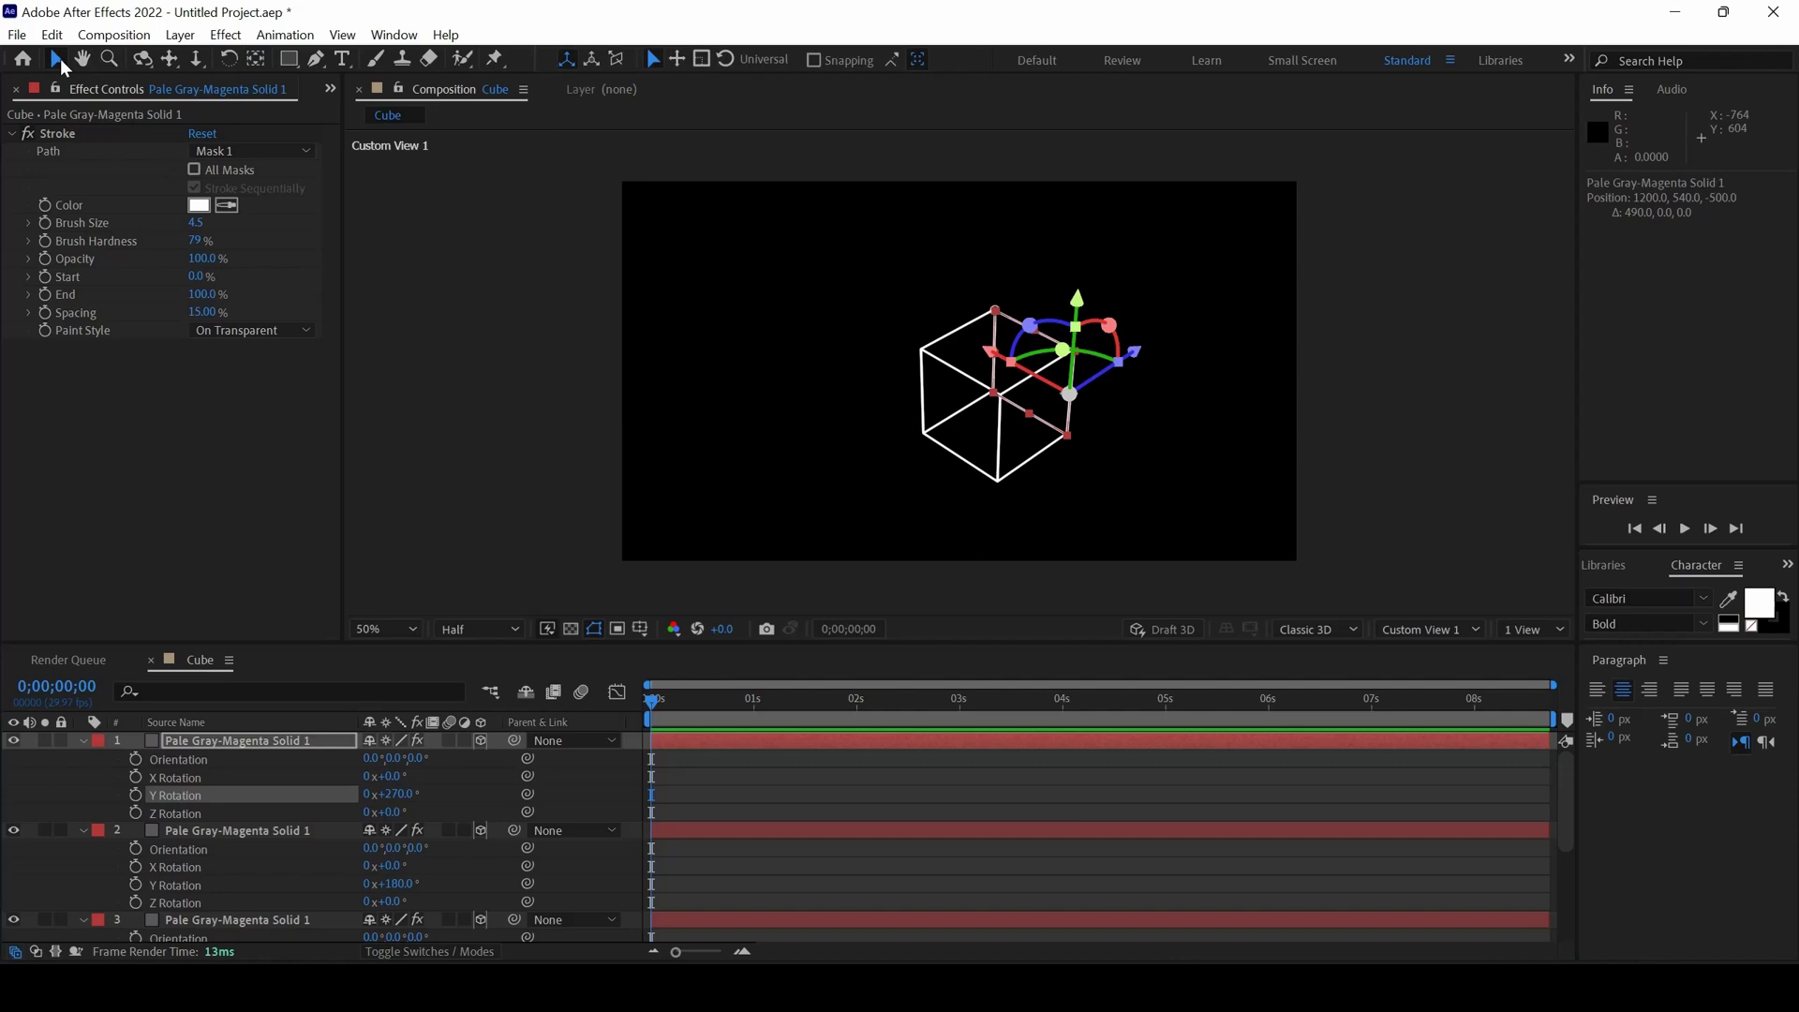
pyautogui.click(510, 308)
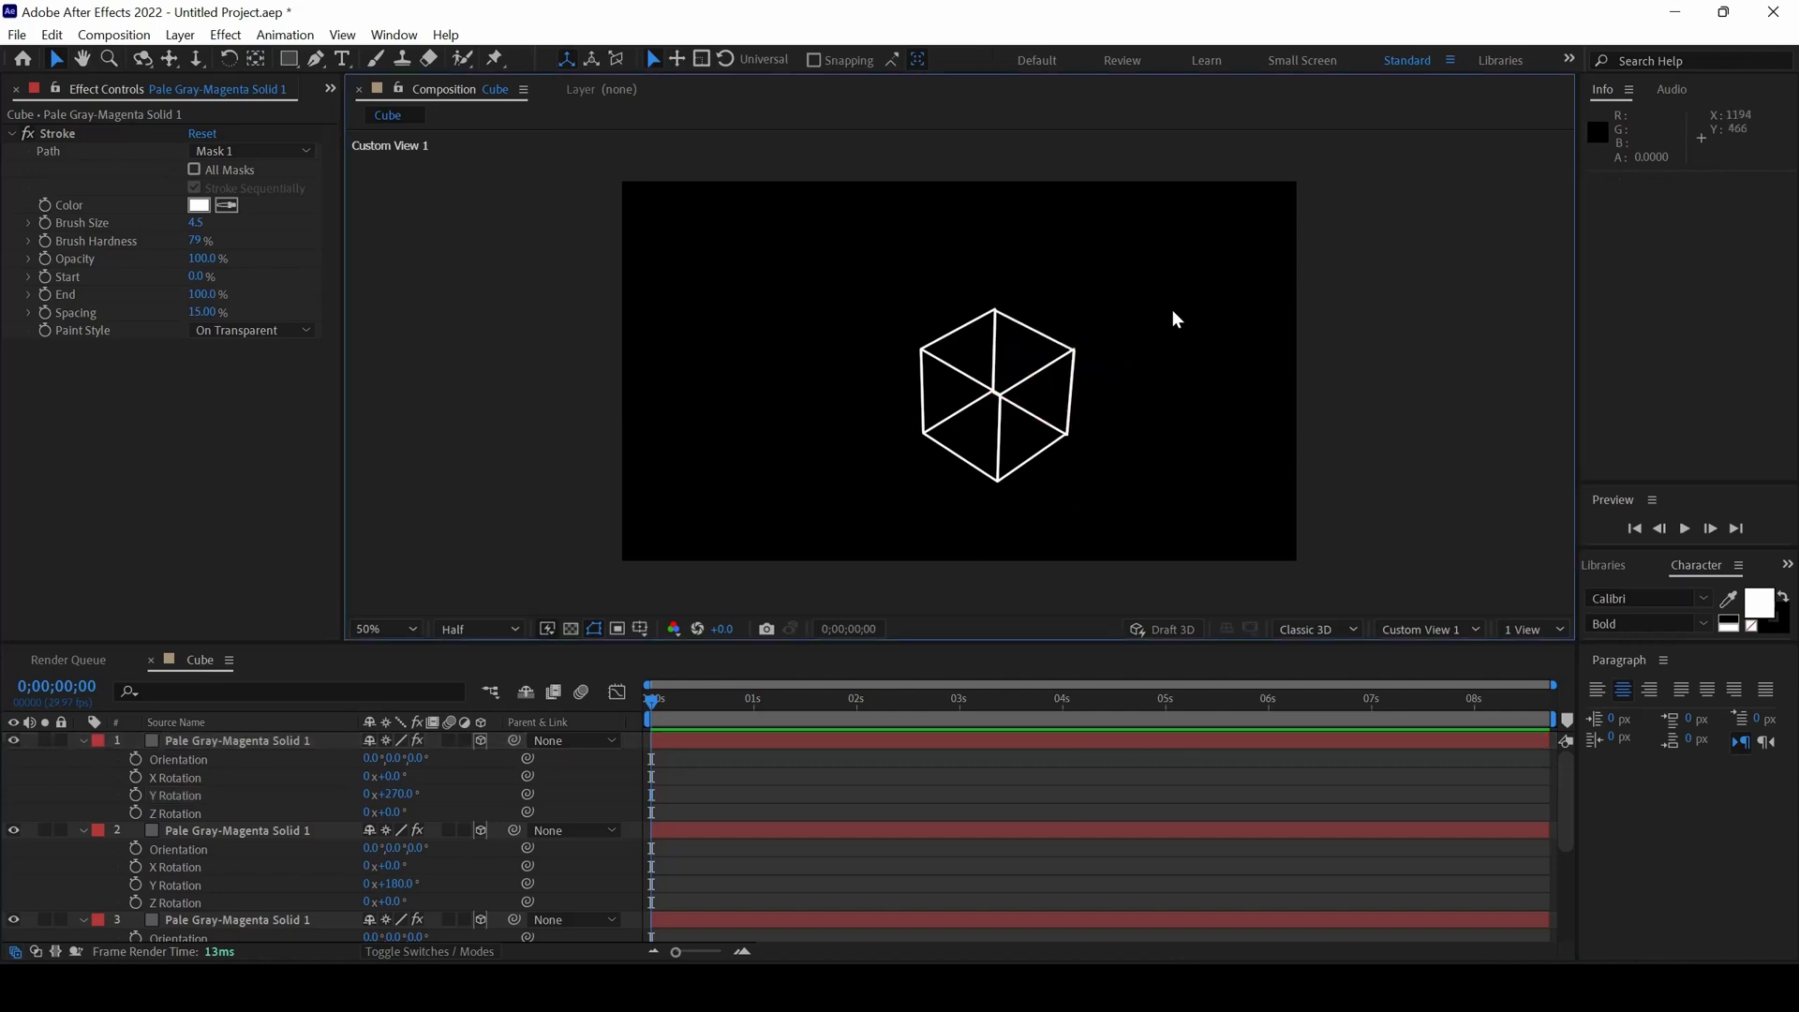
pyautogui.click(223, 810)
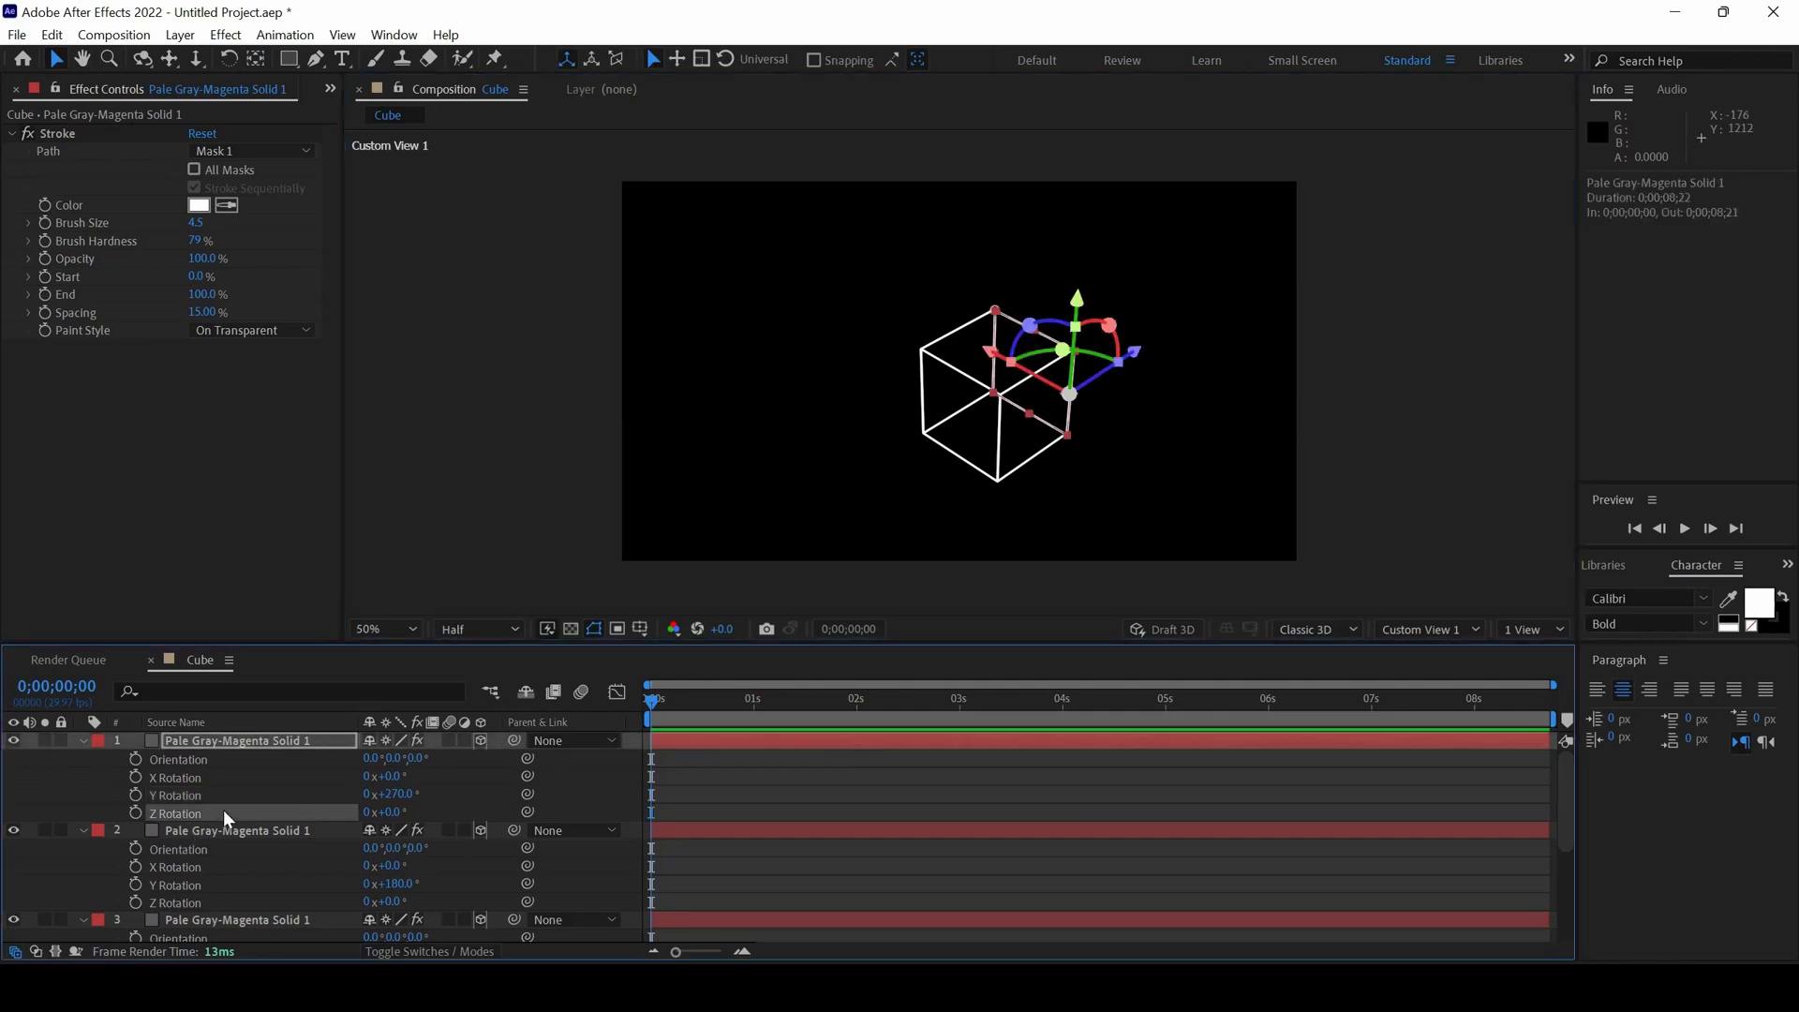
pyautogui.hotkey('ctrl', 'a')
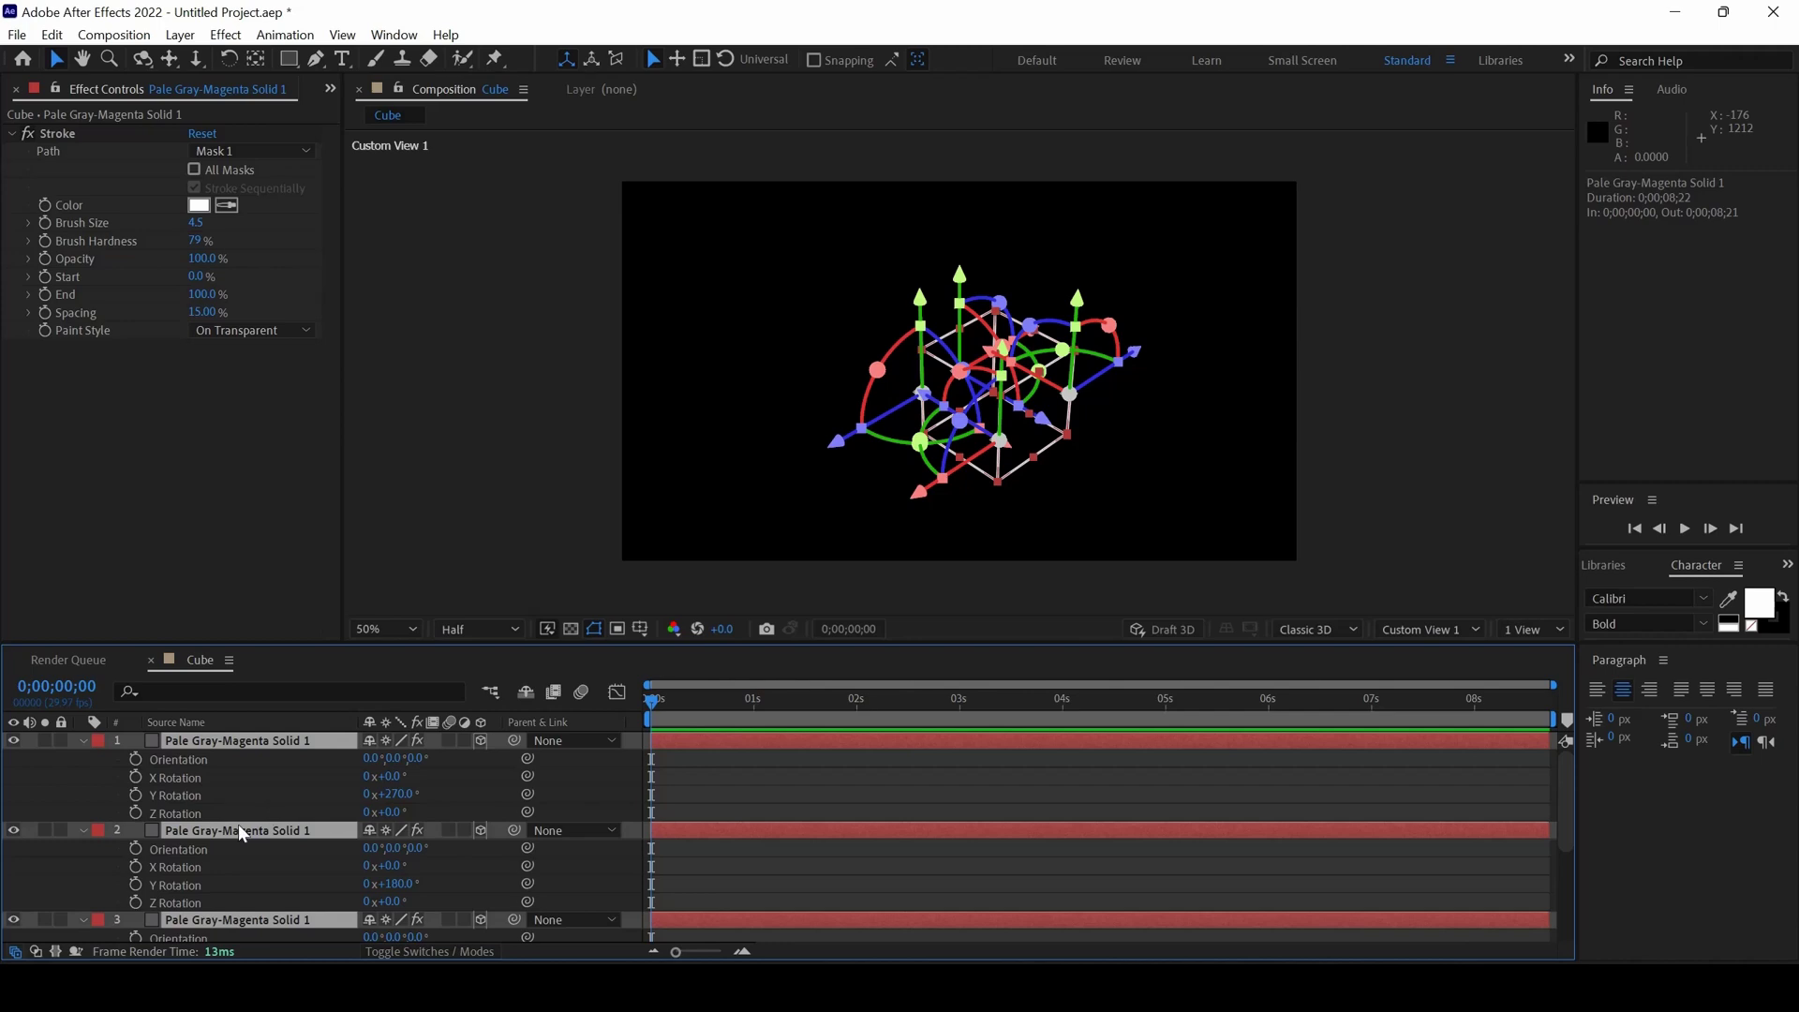
pyautogui.rightClick(242, 833)
pyautogui.click(309, 681)
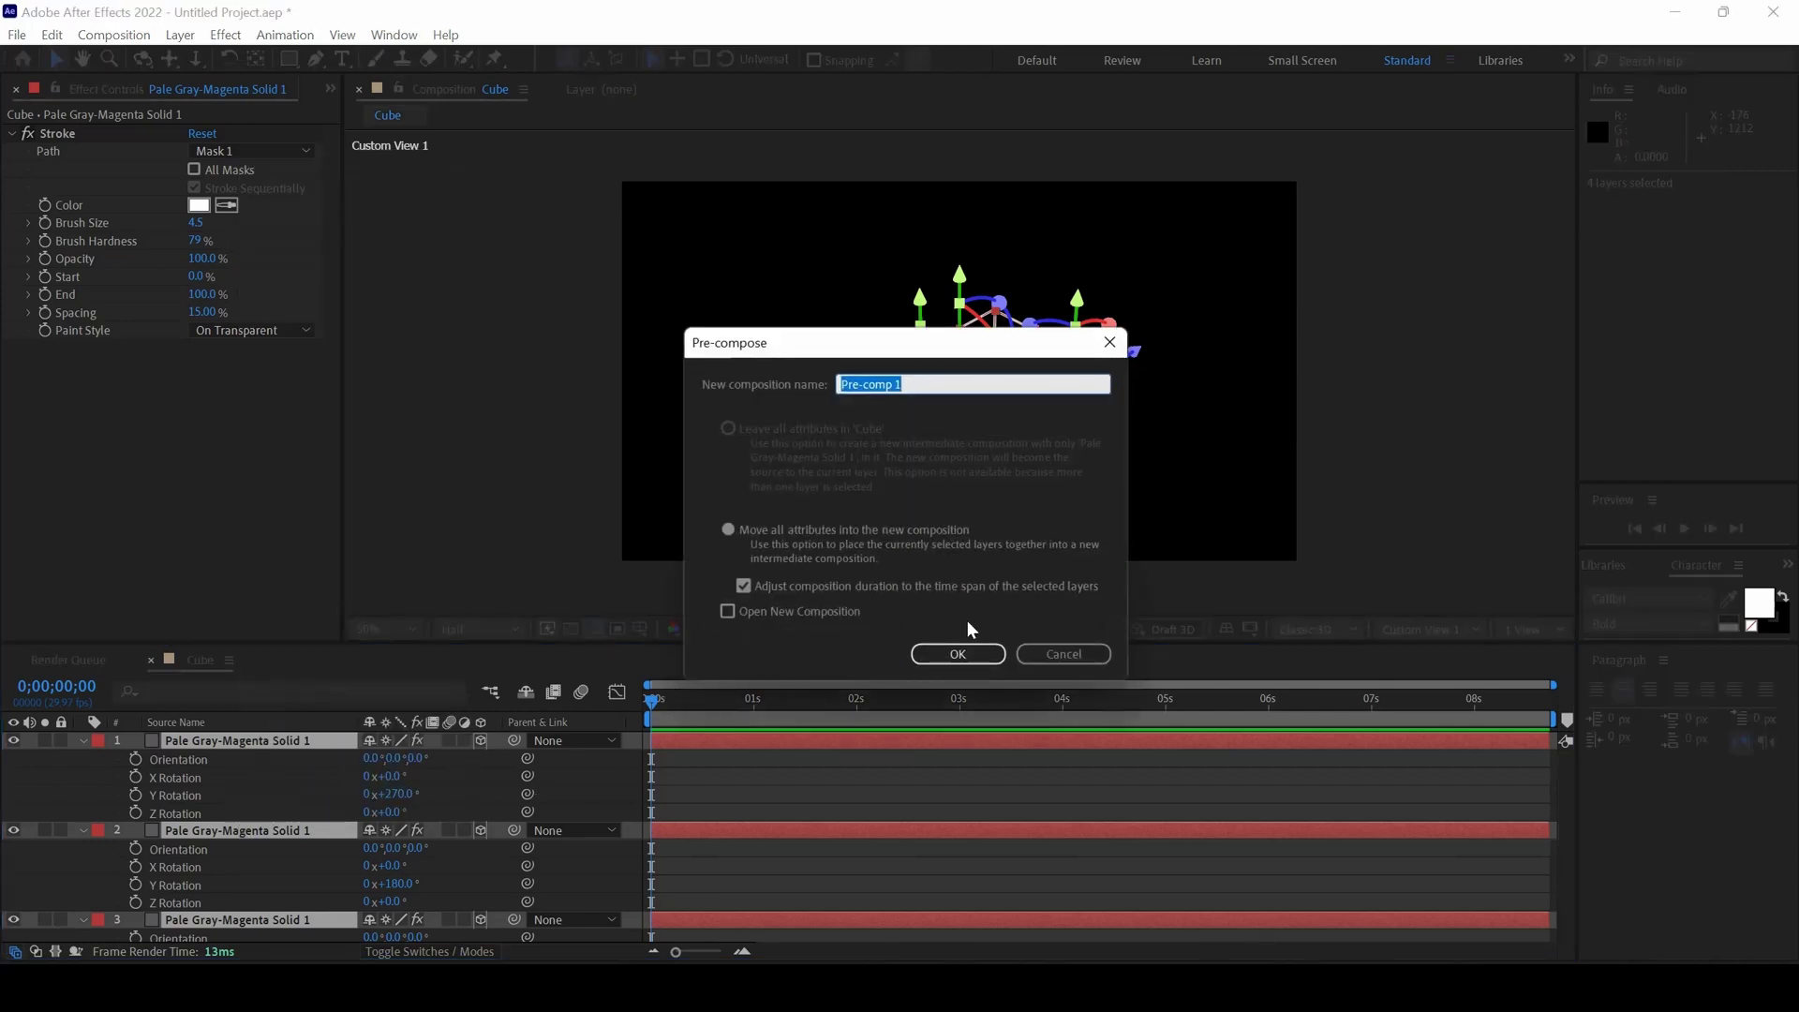
pyautogui.click(956, 653)
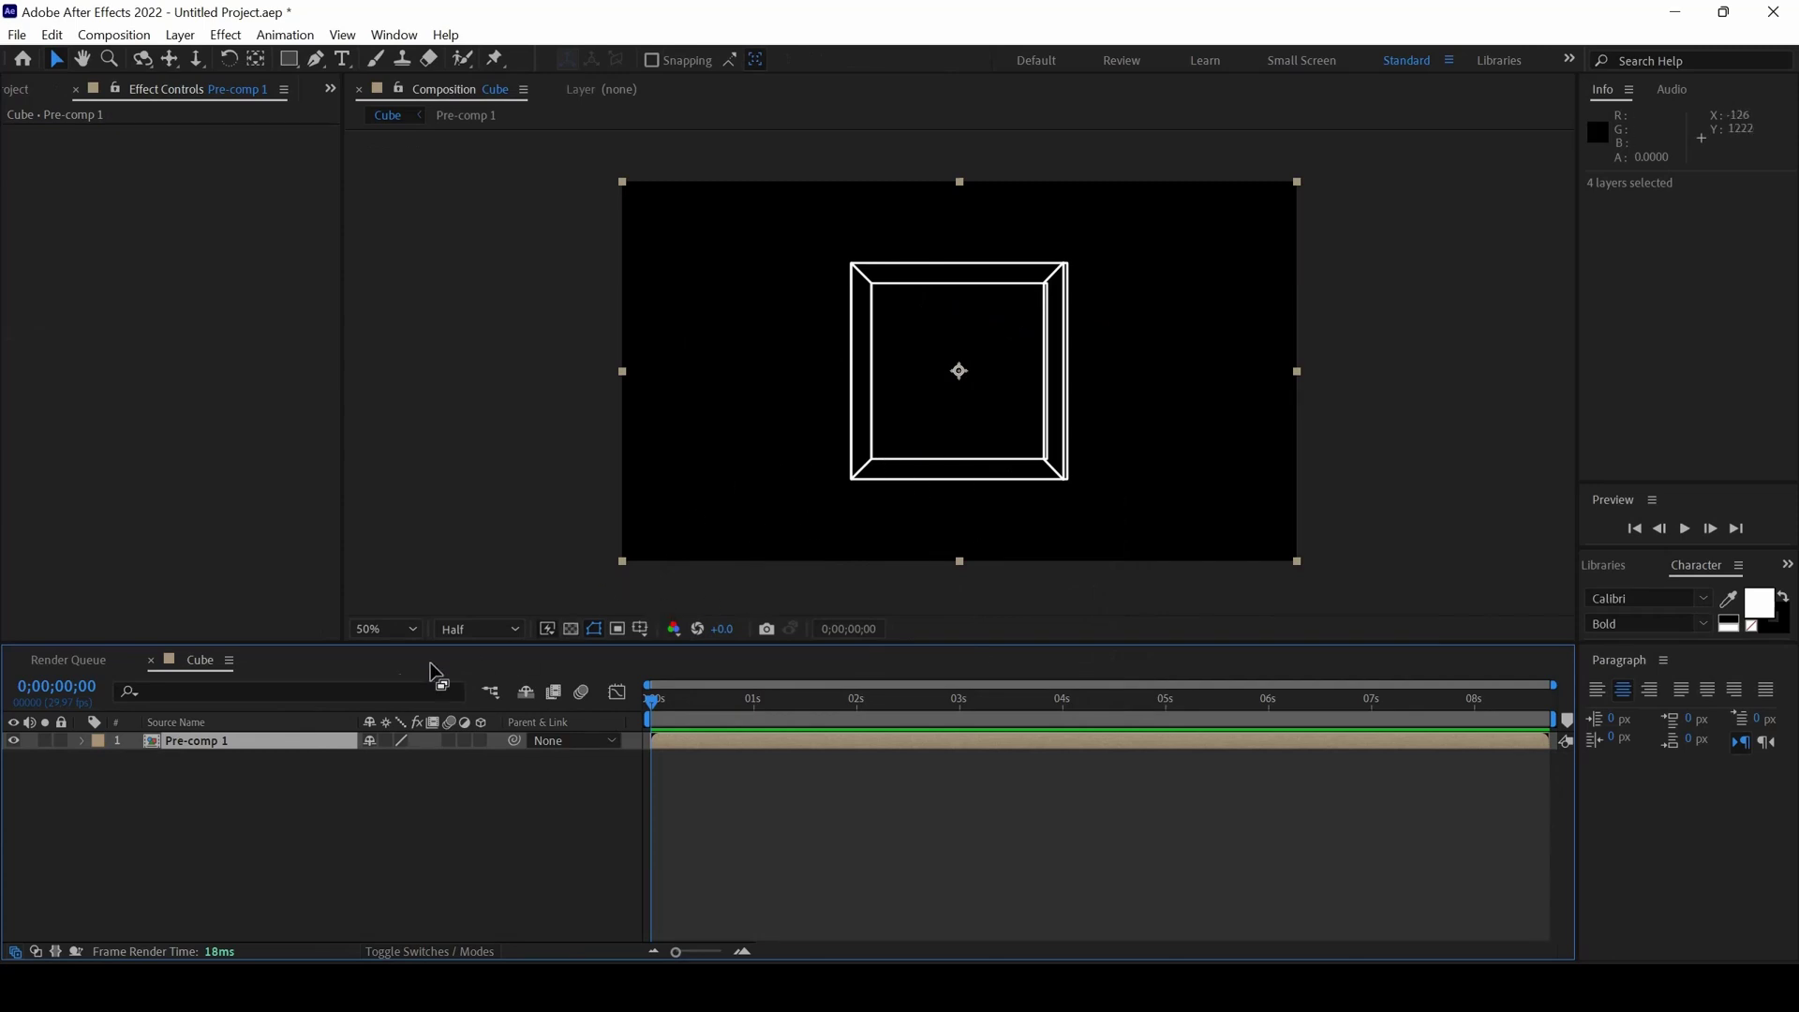
# Step: Enable Collapse Transformations on Pre-comp 1 and set its Rotation to 1x+45°
pyautogui.click(385, 739)
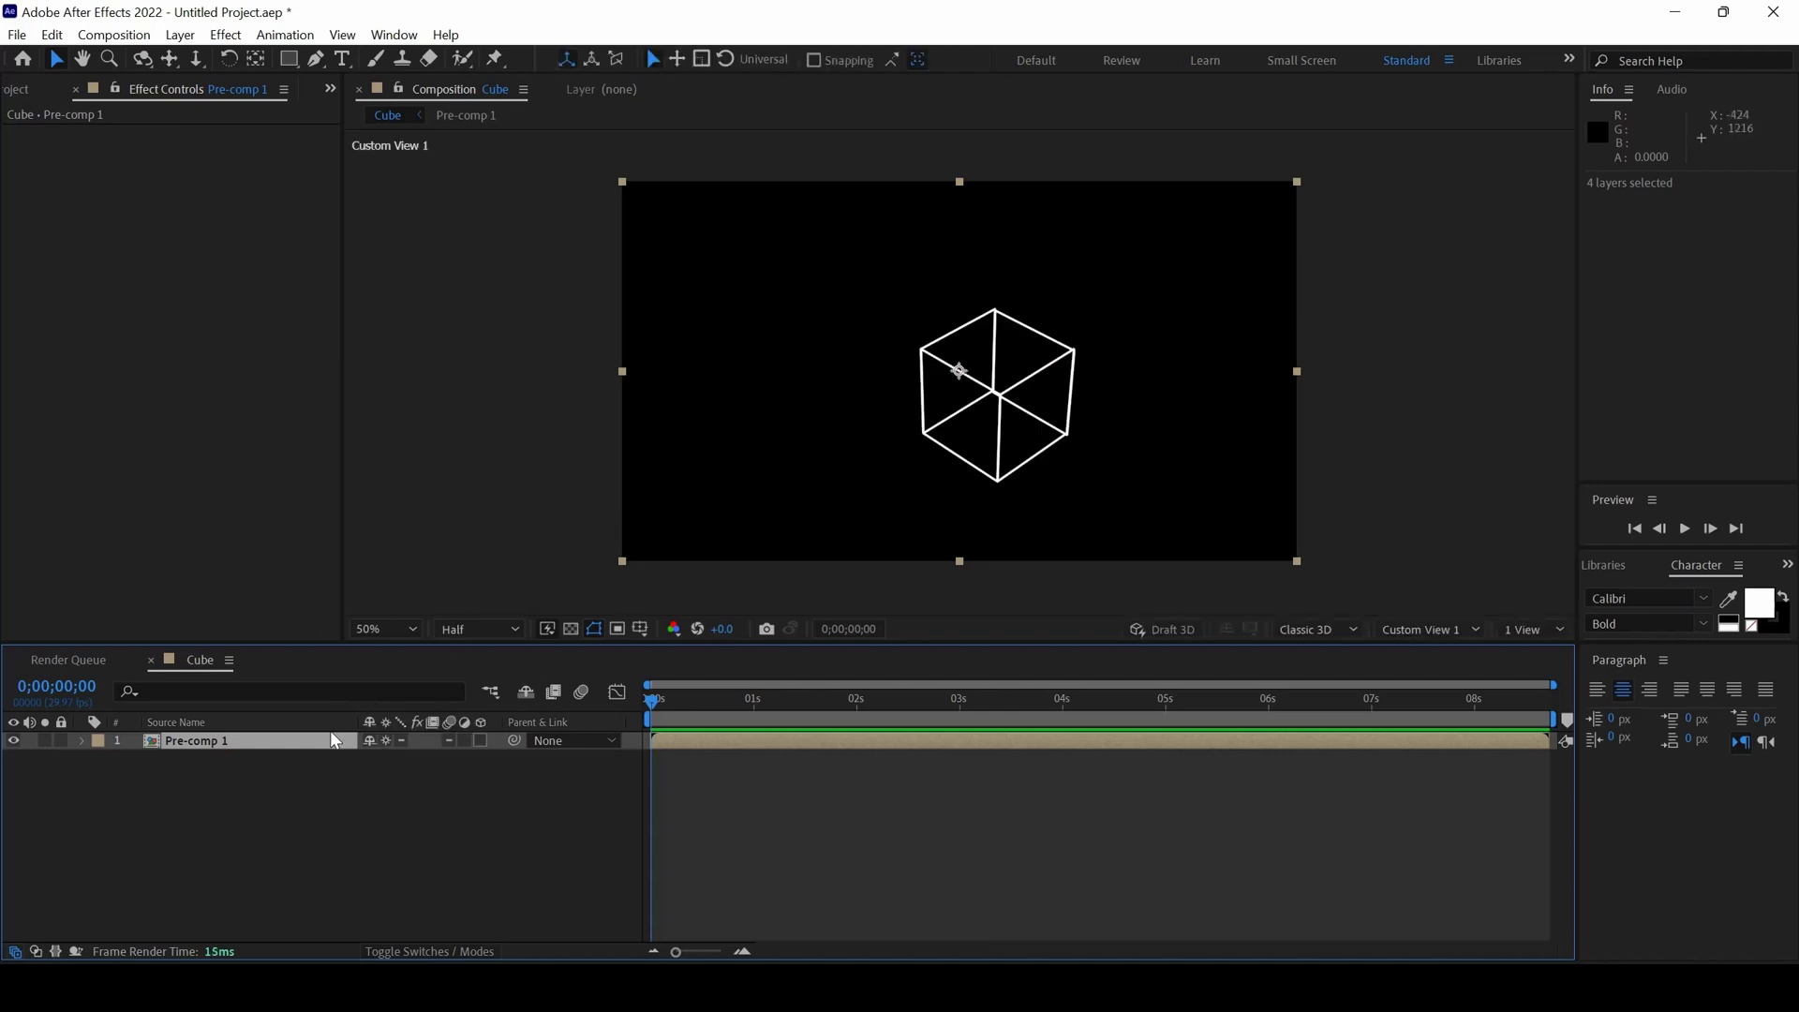
pyautogui.press('r')
pyautogui.moveTo(376, 756); pyautogui.dragTo(823, 765)
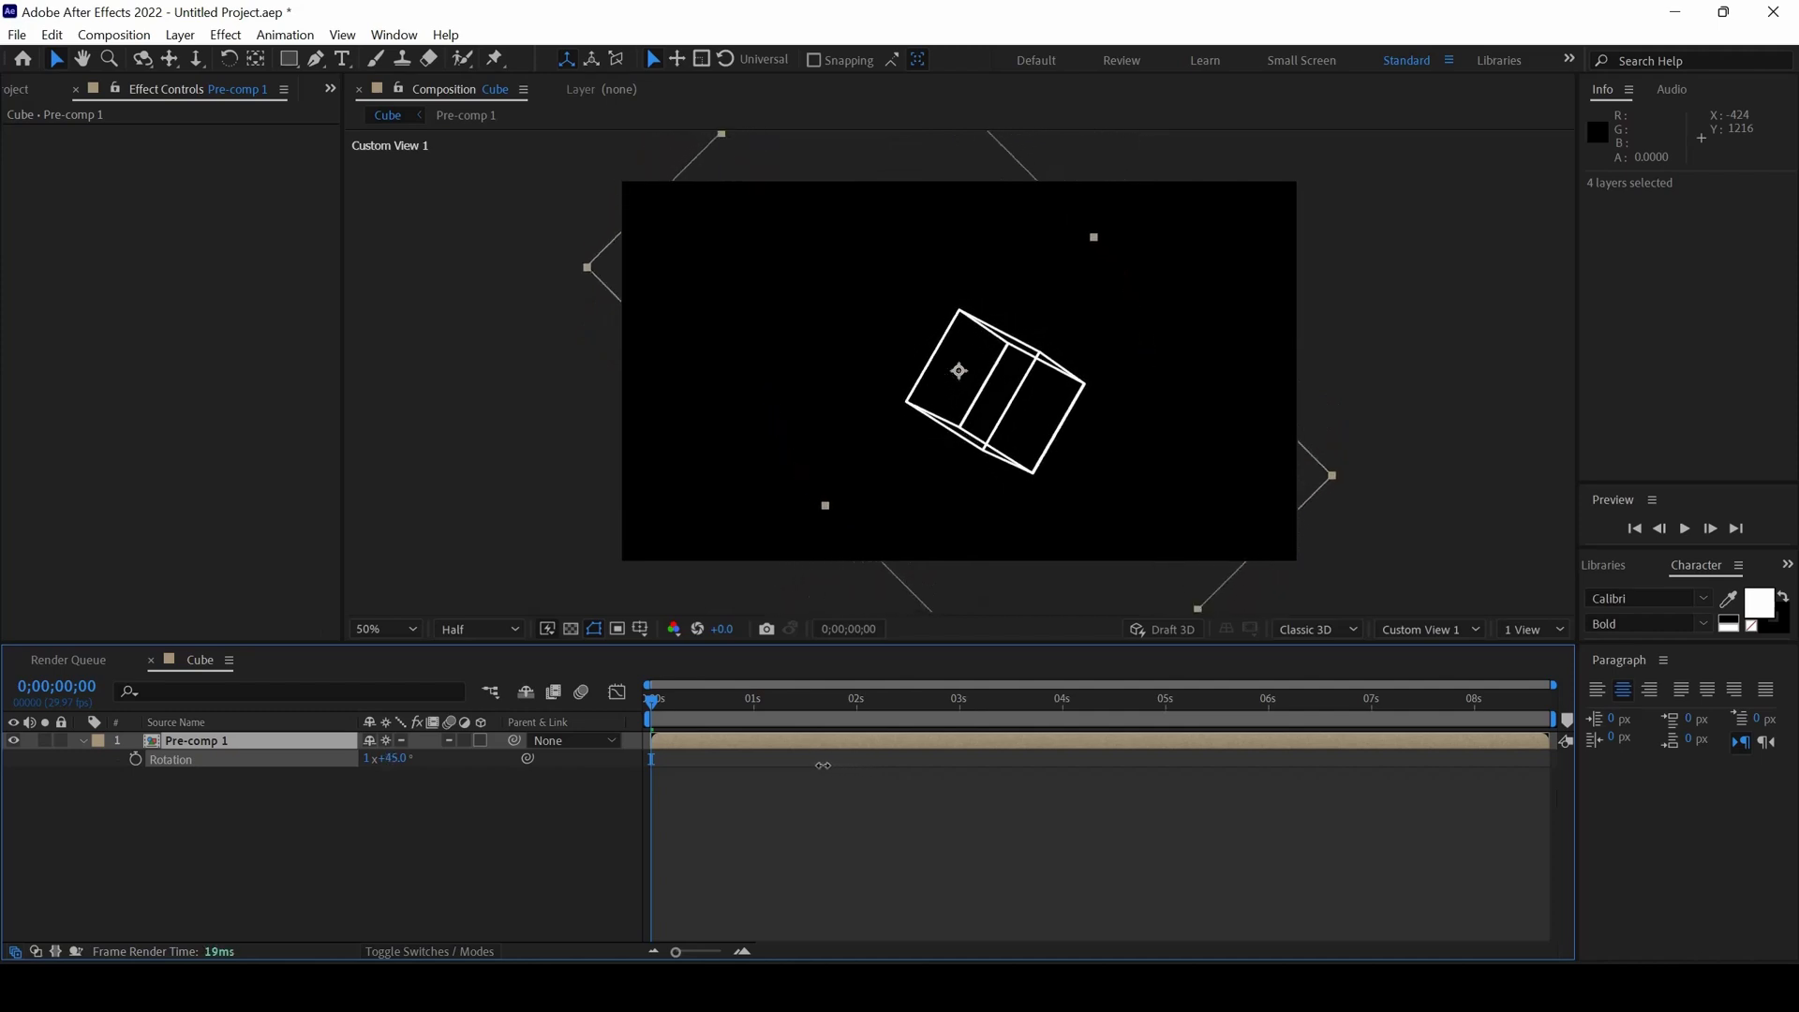